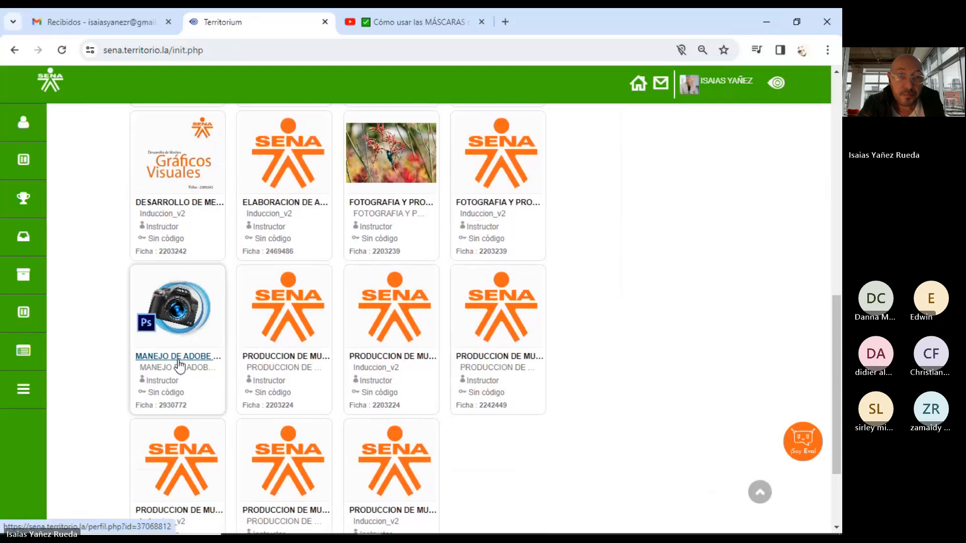
Open the MANEJO DE ADOBE PHOTOSHOP course and switch it to the Aprendiz view.
{"action": "left_click", "coordinate": [180, 367]}
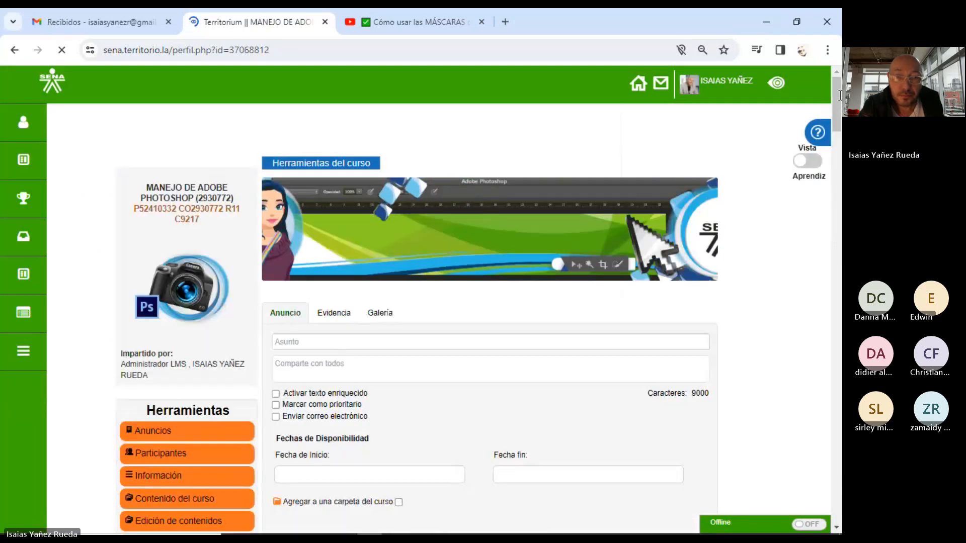
{"action": "mouse_move", "coordinate": [839, 95]}
{"action": "left_mouse_down"}
{"action": "mouse_move", "coordinate": [838, 118]}
{"action": "mouse_move", "coordinate": [834, 92]}
{"action": "left_mouse_up"}
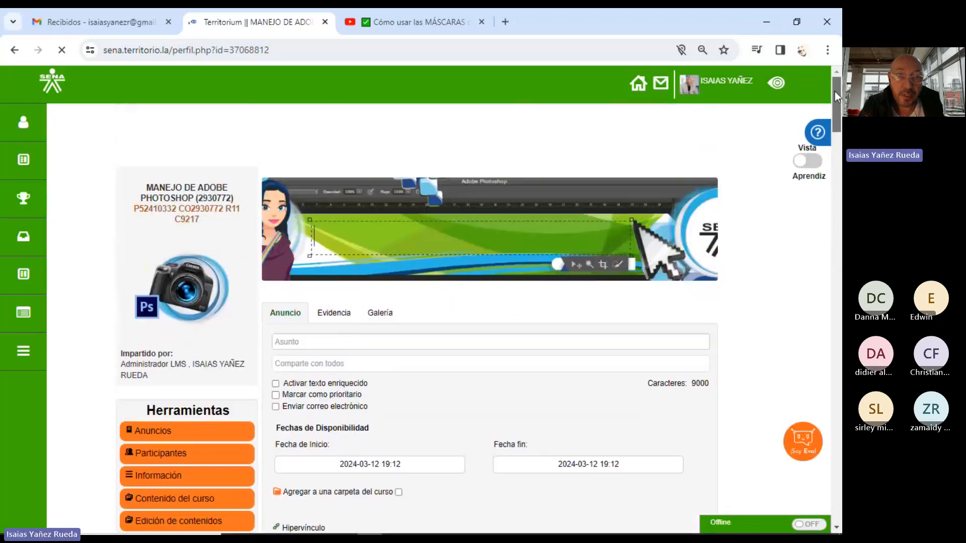
{"action": "left_click", "coordinate": [809, 161]}
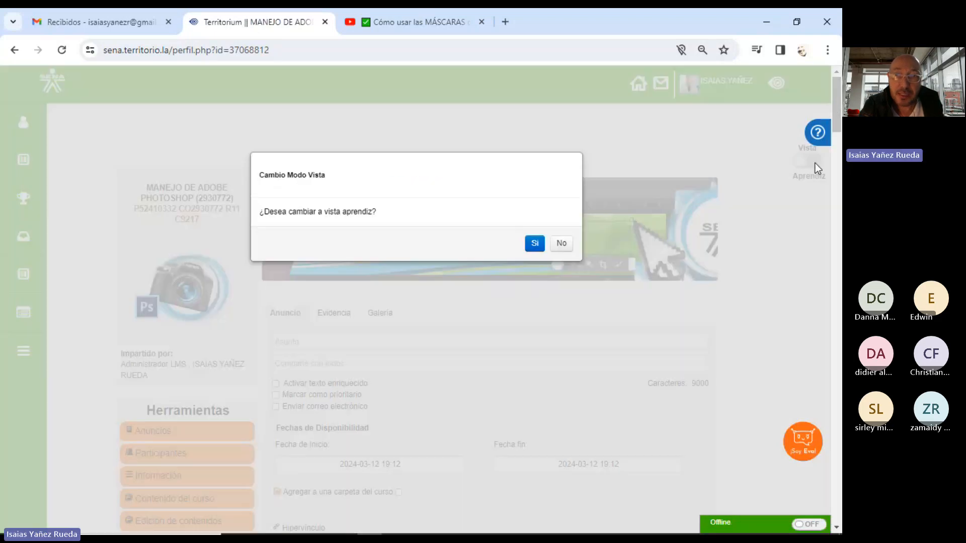
{"action": "left_click", "coordinate": [534, 243]}
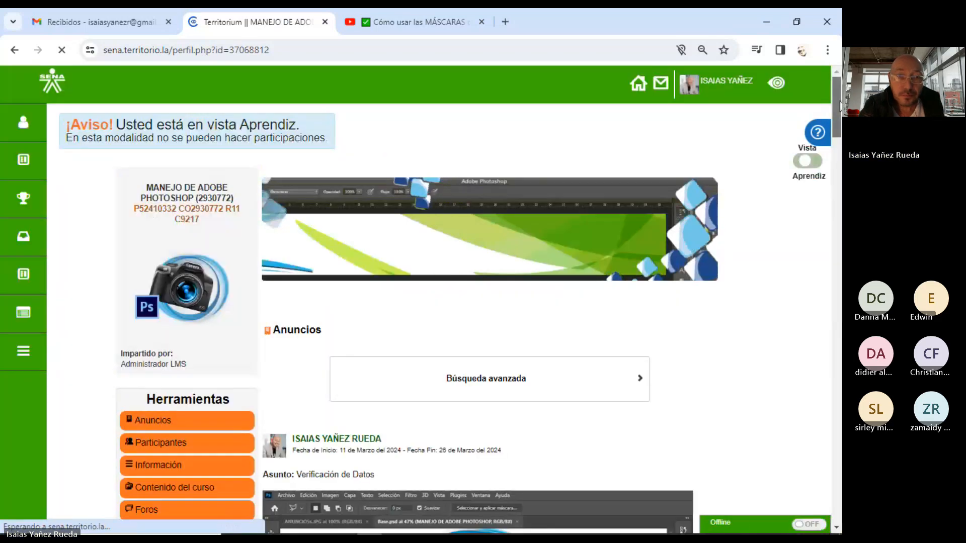
Open the course content and display Guía de aprendizaje 3 from Actividad 3 of the PROYECTO folder.
{"action": "left_click_drag", "start_coordinate": [839, 95], "coordinate": [838, 120]}
{"action": "scroll", "coordinate": [303, 224], "scroll_direction": "down", "scroll_amount": 3}
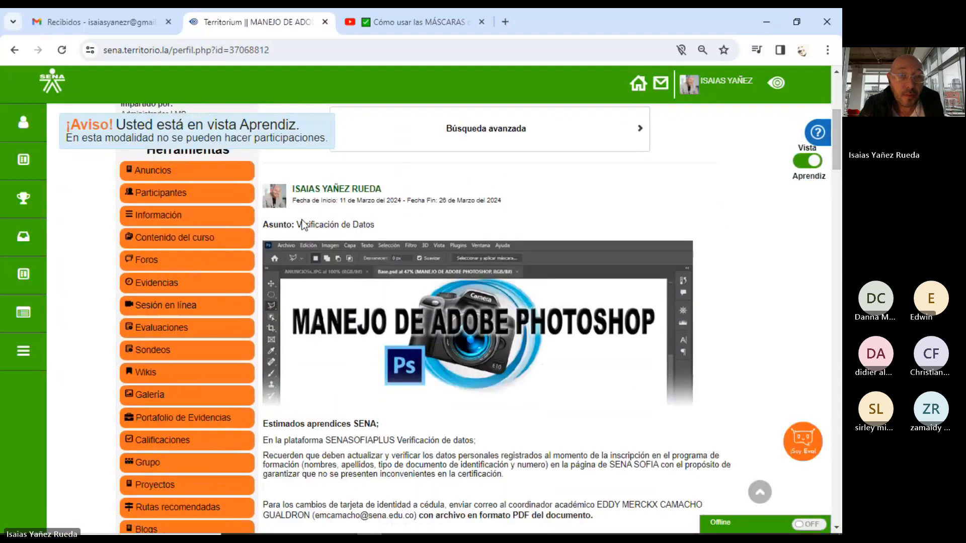
{"action": "left_click", "coordinate": [171, 241]}
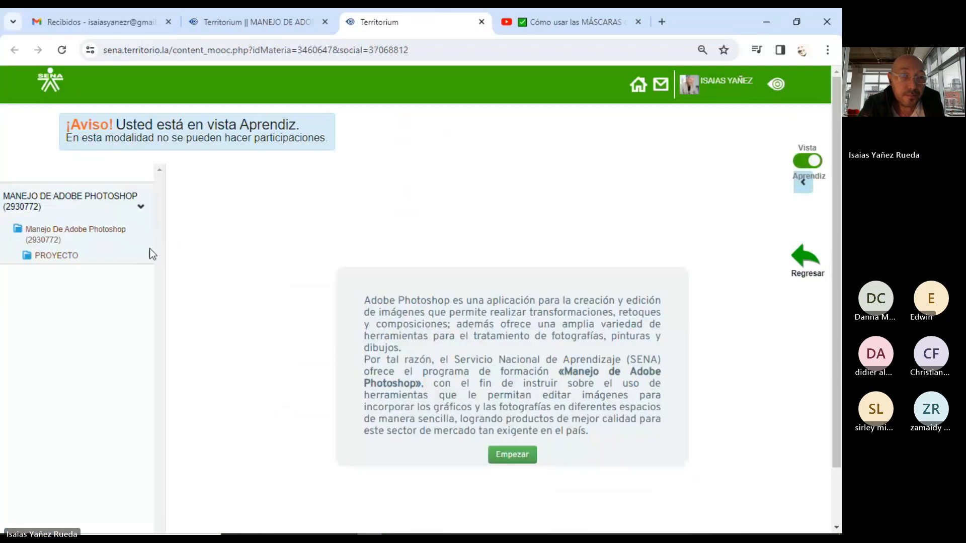
{"action": "left_click", "coordinate": [58, 260]}
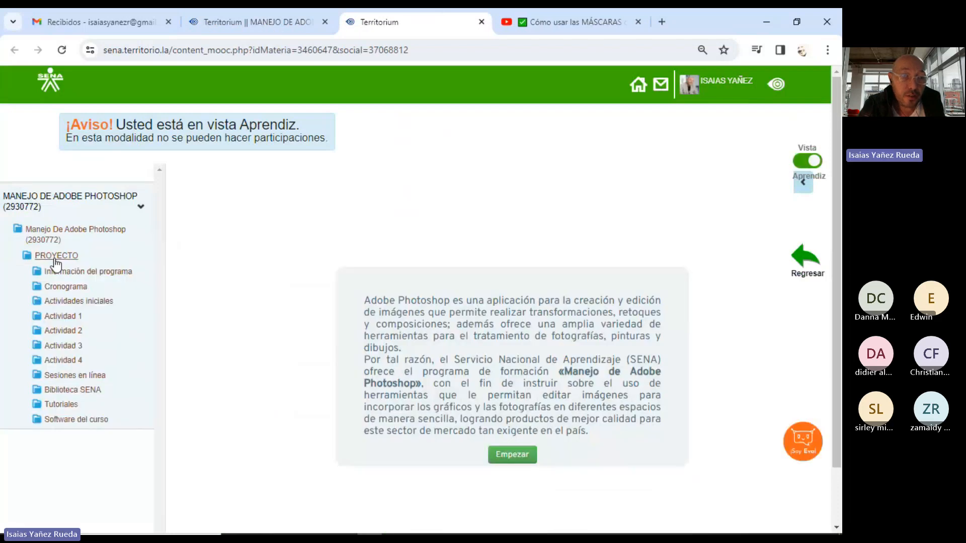
{"action": "left_click", "coordinate": [70, 345]}
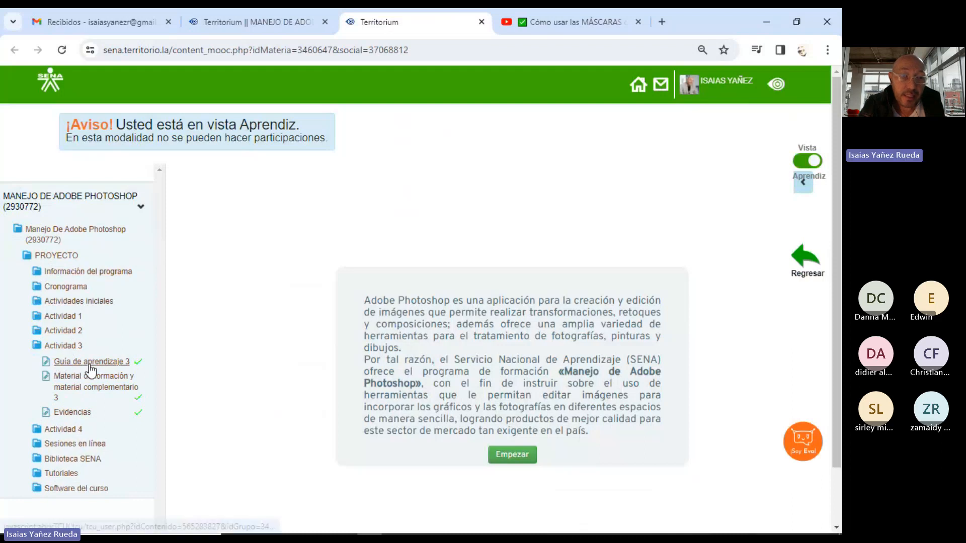
{"action": "left_click", "coordinate": [89, 364]}
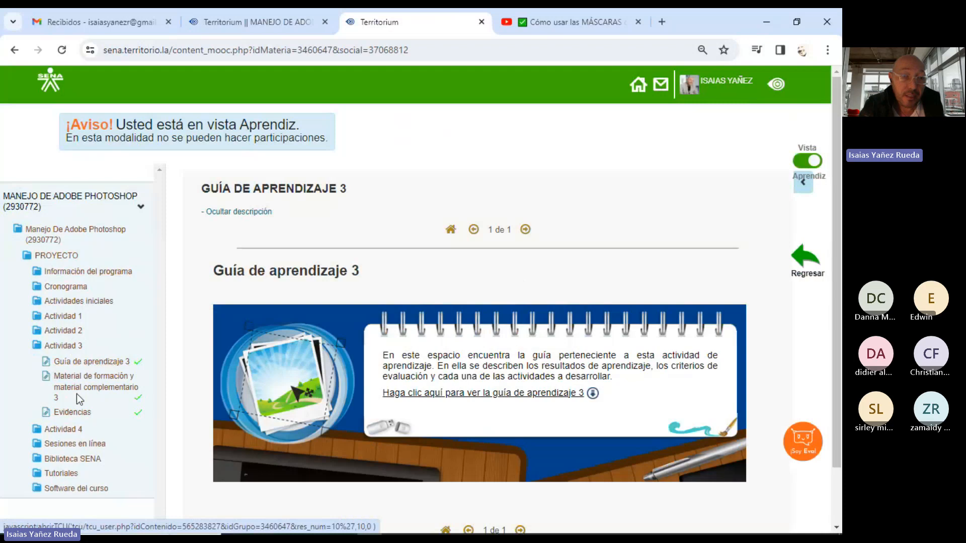
View Material de formación y material complementario 3 of Actividad 3, advancing to its second page.
{"action": "left_click", "coordinate": [92, 385]}
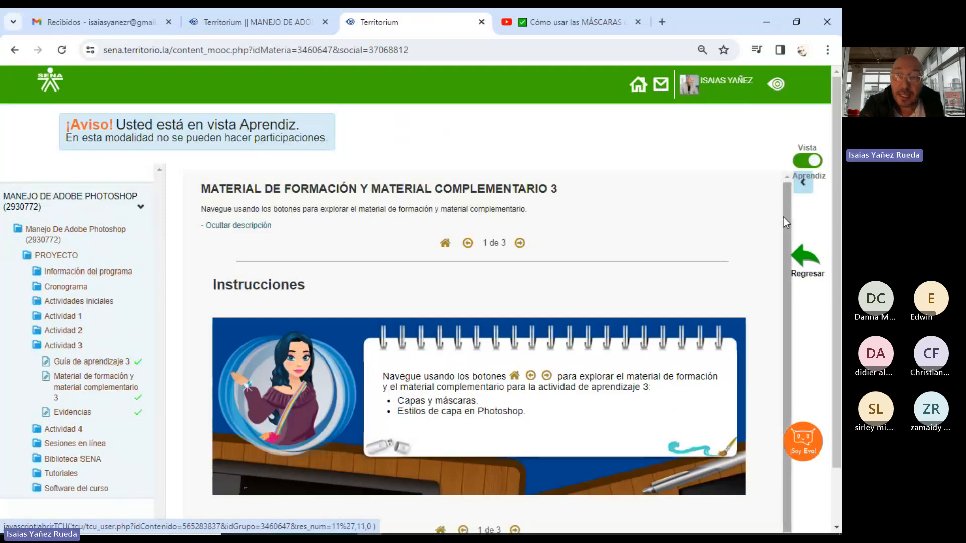
{"action": "scroll", "coordinate": [775, 269], "scroll_direction": "down", "scroll_amount": 1}
{"action": "scroll", "coordinate": [824, 255], "scroll_direction": "down", "scroll_amount": 2}
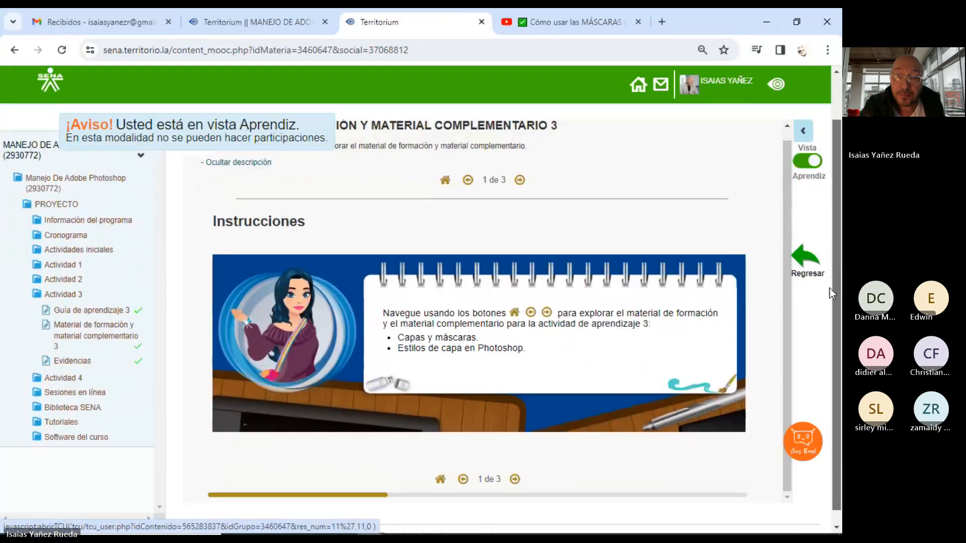
{"action": "left_click", "coordinate": [515, 466]}
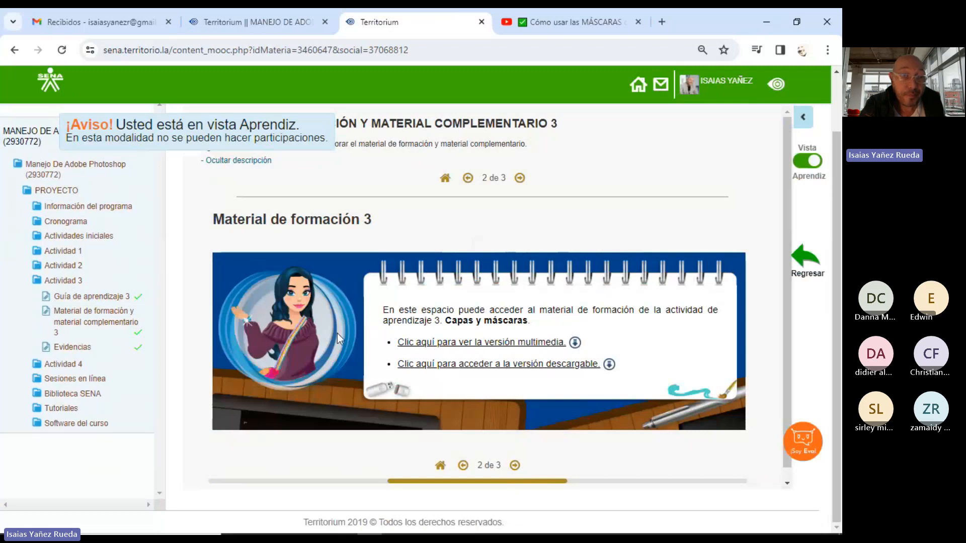
Page through the Evidencias of Actividad 3 up to the «Capas, máscaras y estilos» evaluation, and close the course content.
{"action": "left_click", "coordinate": [68, 348]}
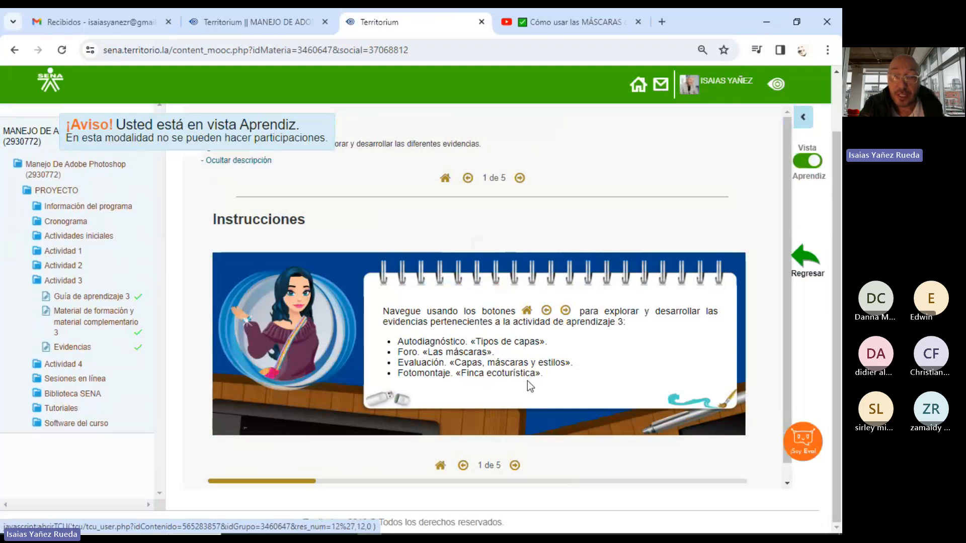
{"action": "left_click", "coordinate": [518, 461]}
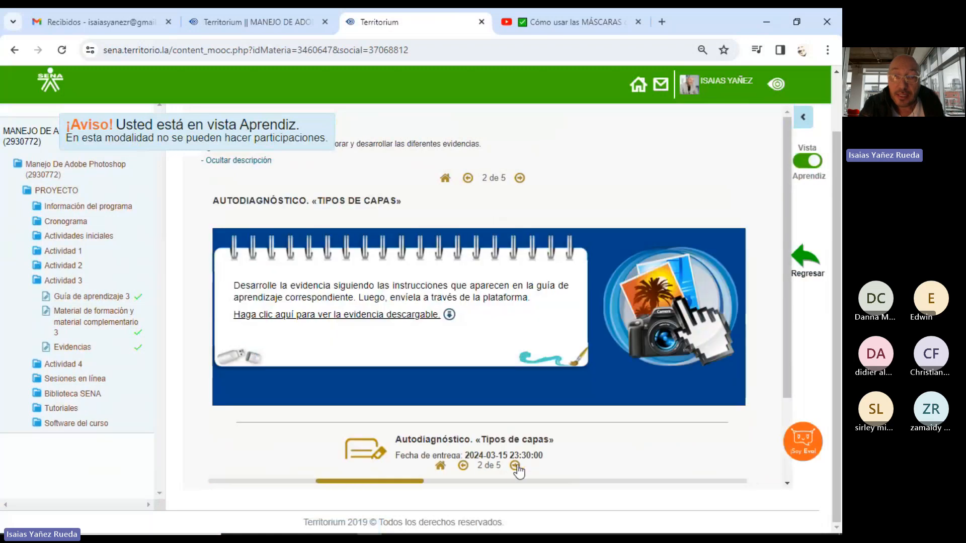
{"action": "left_click", "coordinate": [515, 465]}
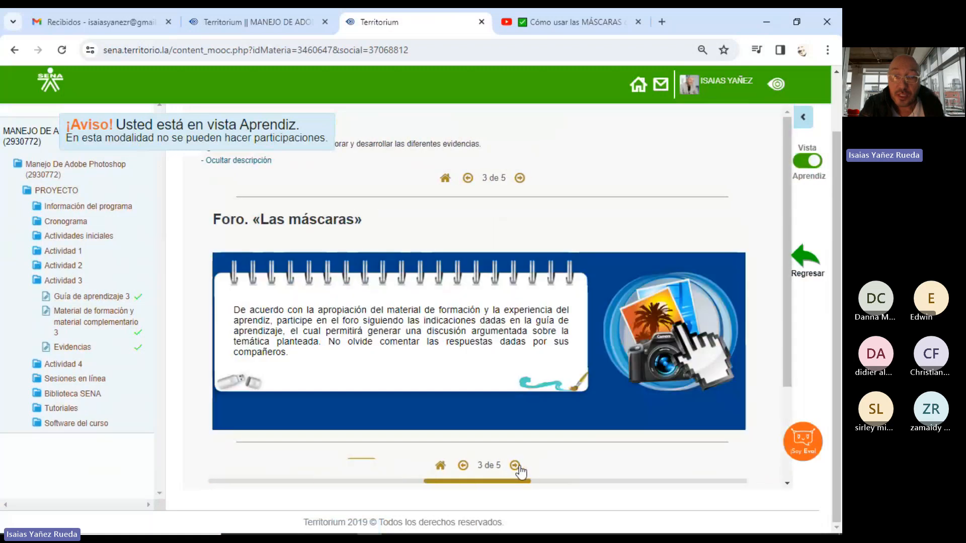
{"action": "left_click", "coordinate": [515, 465]}
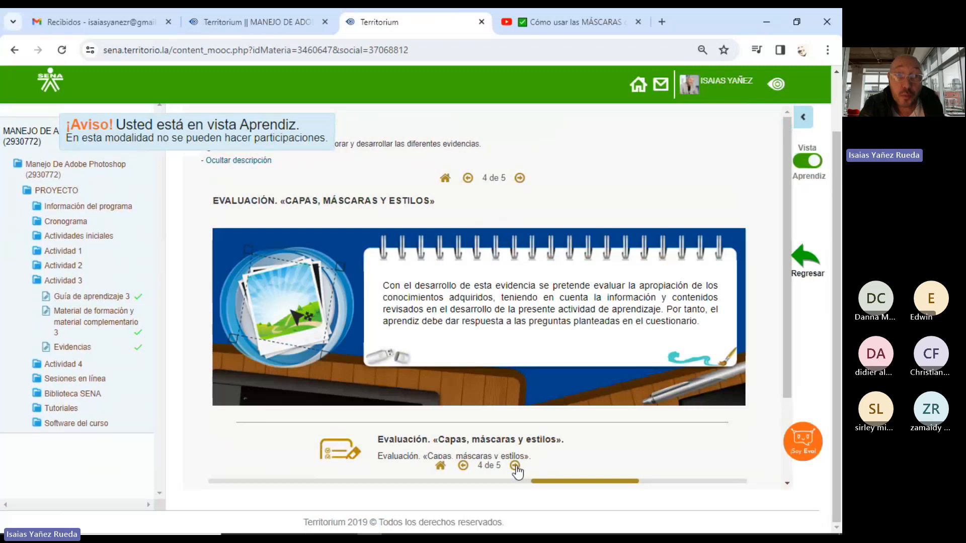
{"action": "left_click", "coordinate": [482, 23]}
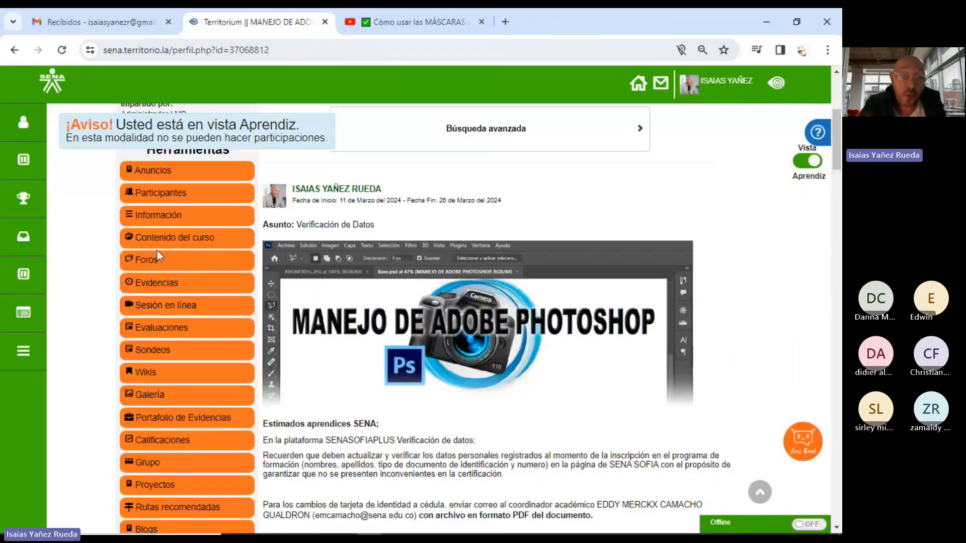
Open the course's Evidencias list, filter it by Parcial Actividades Complementaria--RAP3 and look over the filtered page.
{"action": "left_click", "coordinate": [166, 285]}
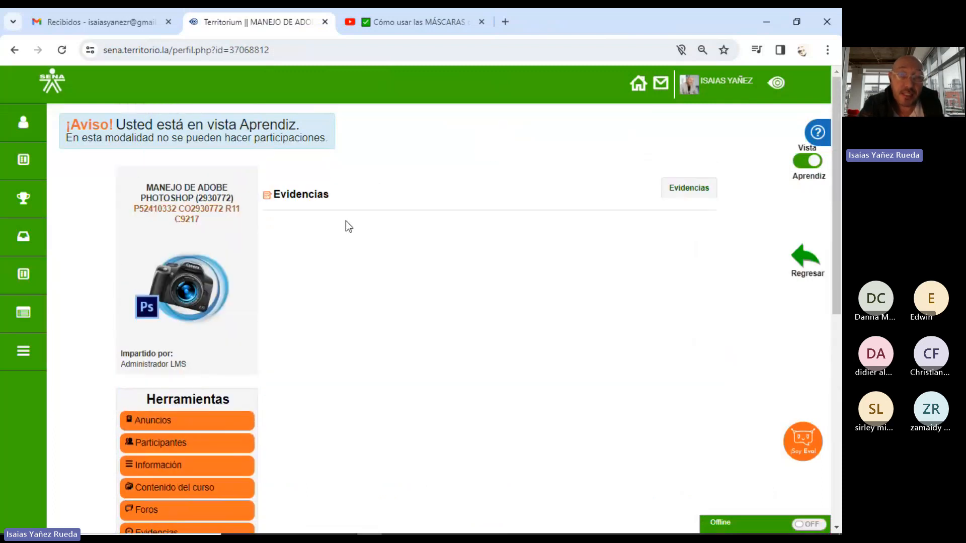
{"action": "left_click", "coordinate": [390, 328]}
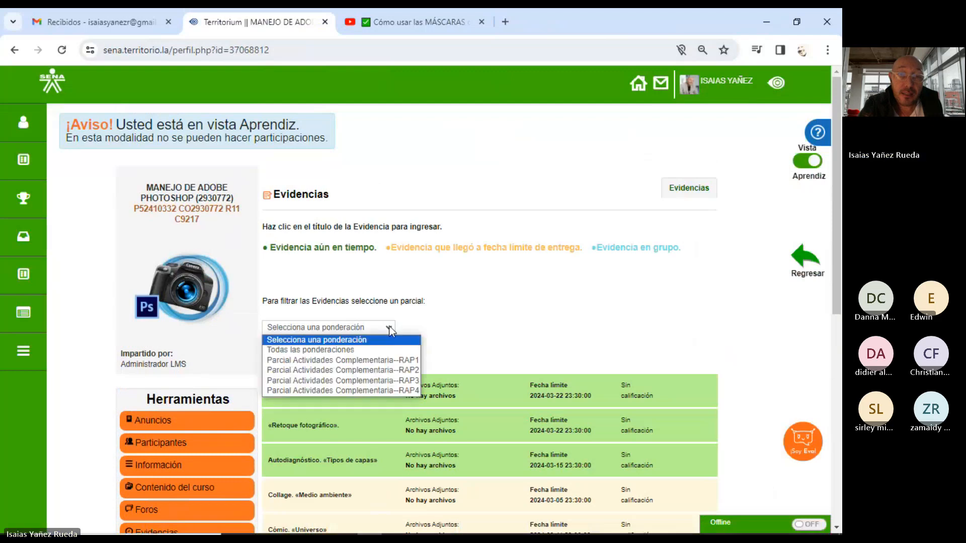
{"action": "left_click", "coordinate": [397, 380]}
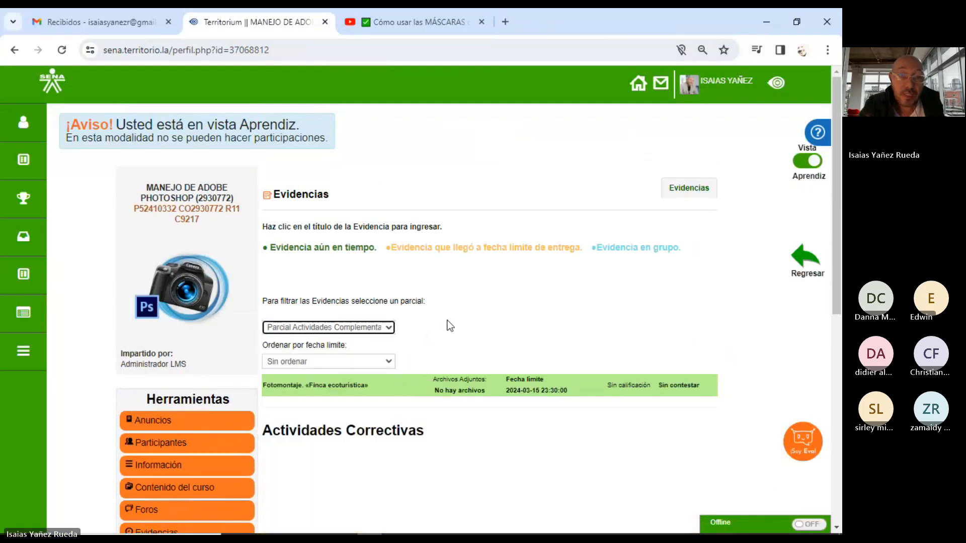
{"action": "scroll", "coordinate": [450, 324], "scroll_direction": "down", "scroll_amount": 10}
{"action": "scroll", "coordinate": [449, 324], "scroll_direction": "up", "scroll_amount": 4}
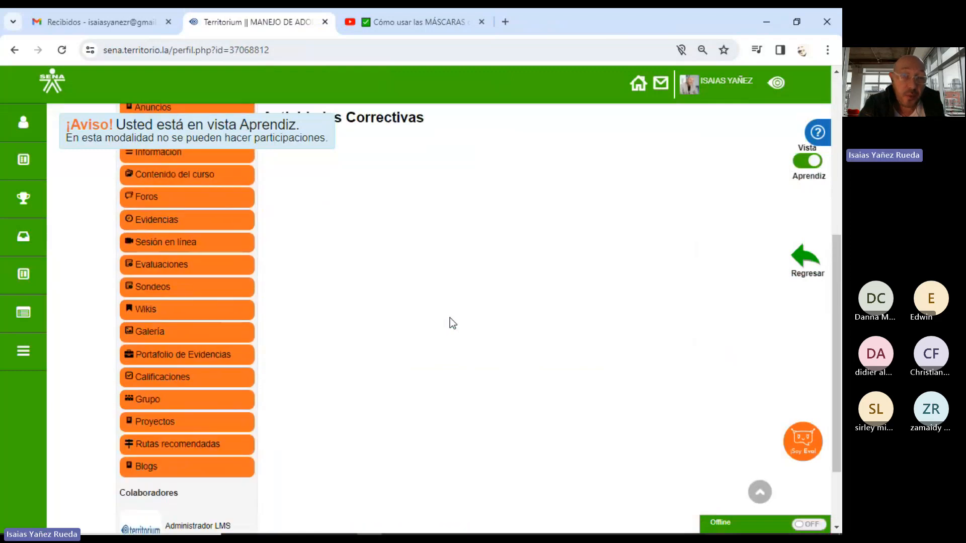
{"action": "scroll", "coordinate": [449, 325], "scroll_direction": "up", "scroll_amount": 6}
{"action": "scroll", "coordinate": [835, 310], "scroll_direction": "down", "scroll_amount": 5}
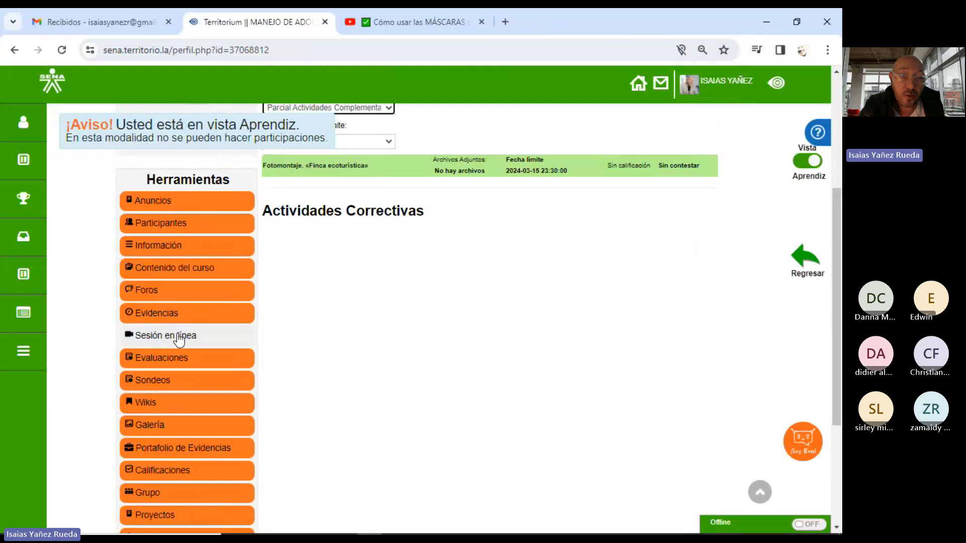
Look over the course's Evaluaciones list, including «Capas, máscaras y estilos», and open its Foros list.
{"action": "left_click", "coordinate": [163, 357]}
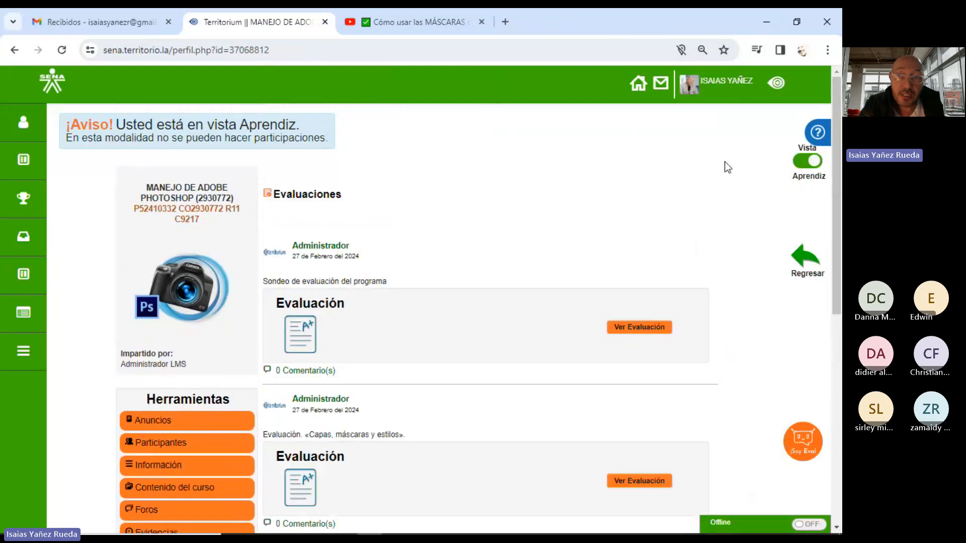
{"action": "scroll", "coordinate": [115, 260], "scroll_direction": "down", "scroll_amount": 5}
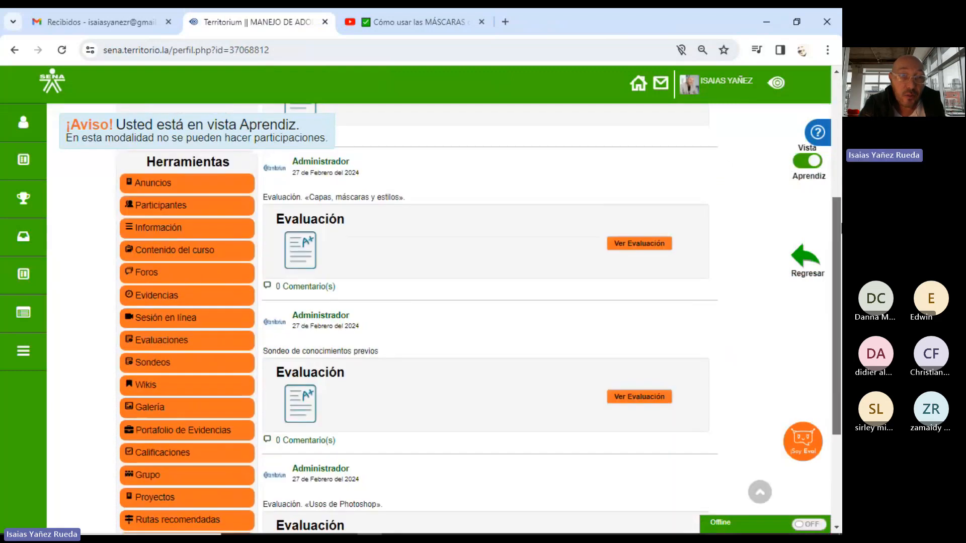
{"action": "left_click", "coordinate": [147, 265]}
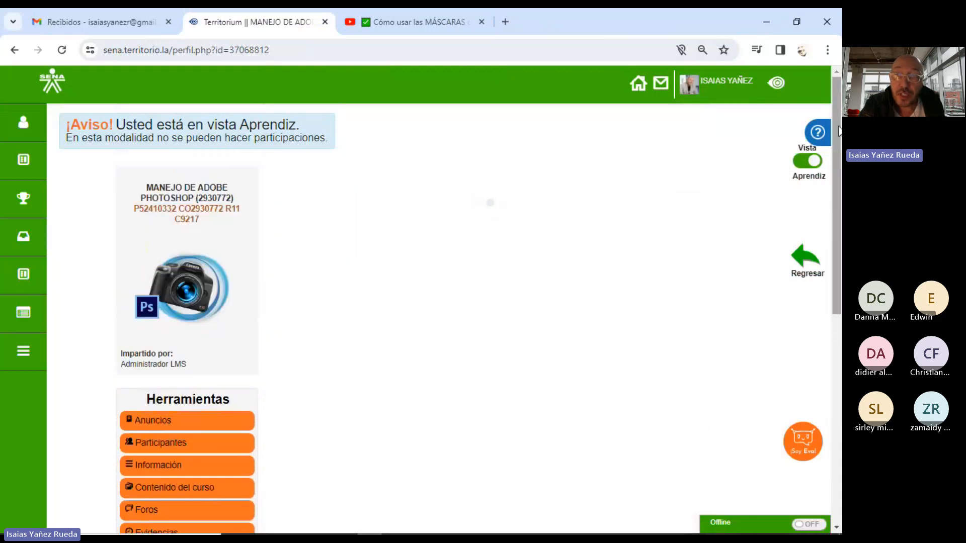
{"action": "mouse_move", "coordinate": [839, 132]}
{"action": "left_mouse_down"}
{"action": "mouse_move", "coordinate": [840, 312]}
{"action": "mouse_move", "coordinate": [840, 136]}
{"action": "left_mouse_up"}
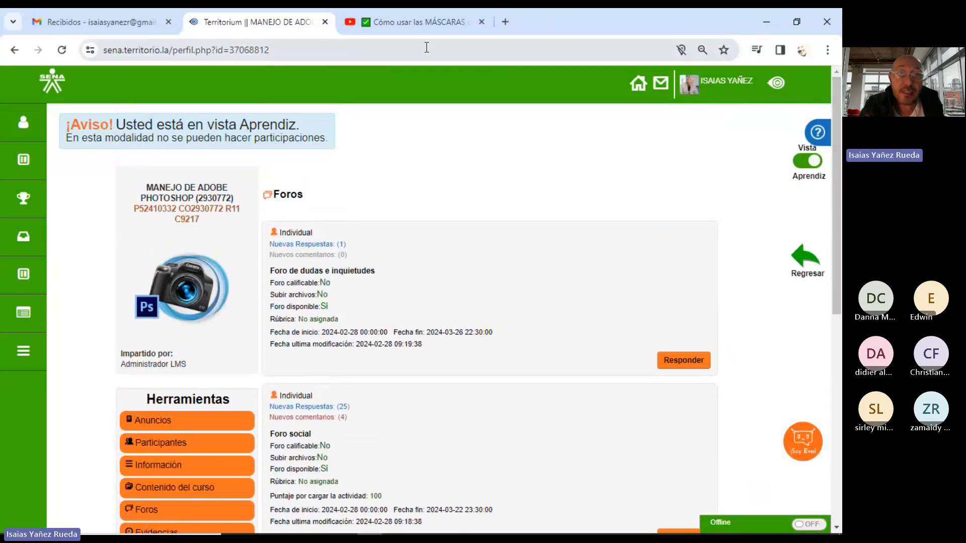
Leave the Aprendiz view and return the course to the instructor view.
{"action": "left_click", "coordinate": [811, 164]}
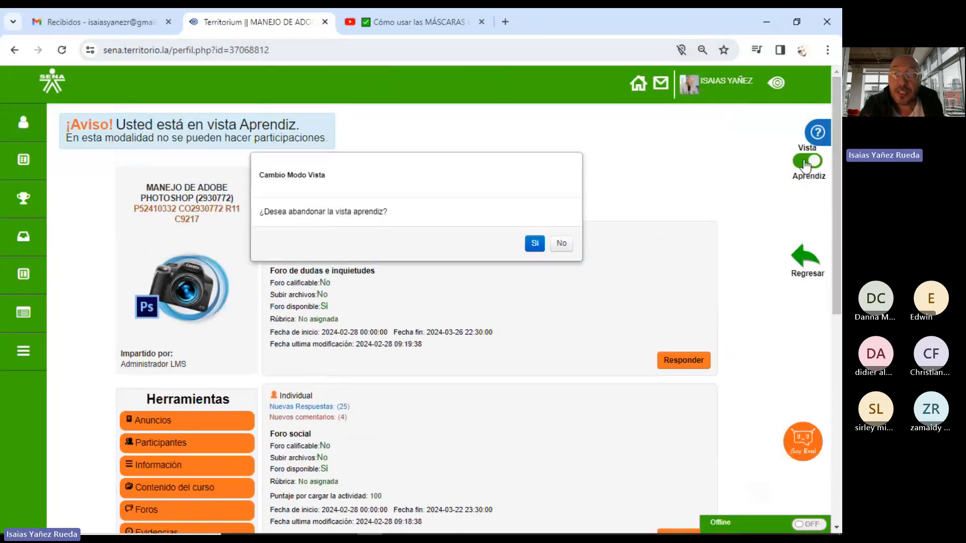
{"action": "left_click", "coordinate": [535, 244]}
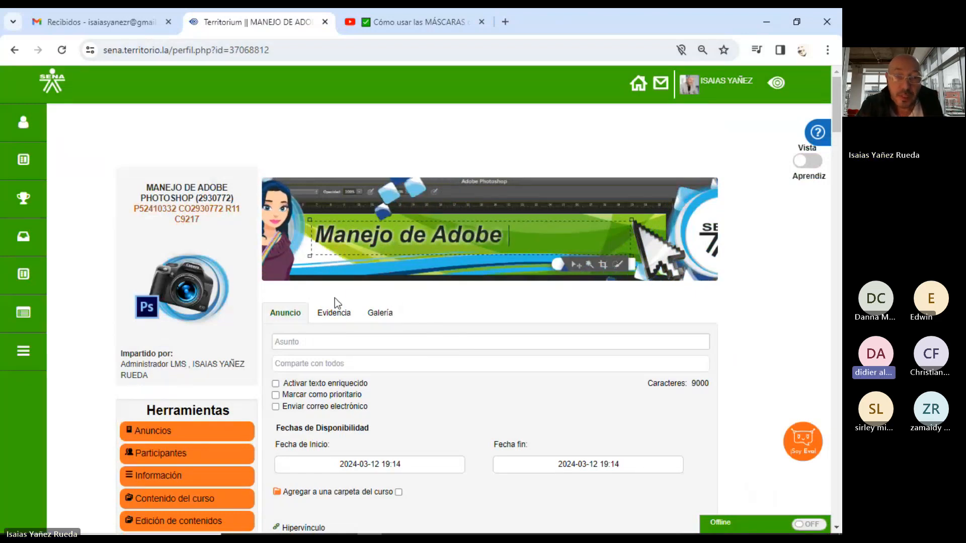
Switch to PowerPoint and review the slide on the Actividad de Aprendizaje 03 evidences.
{"action": "mouse_move", "coordinate": [426, 539]}
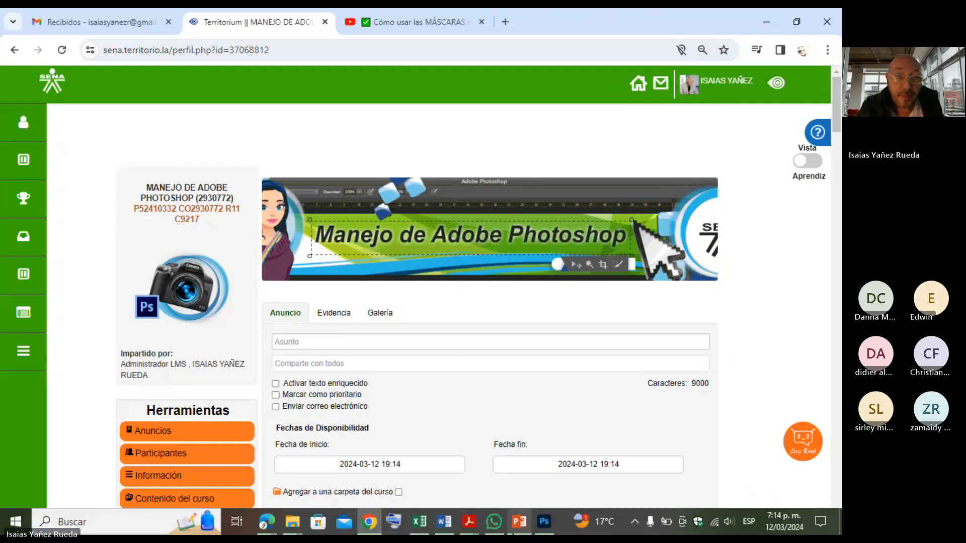
{"action": "left_click", "coordinate": [519, 521]}
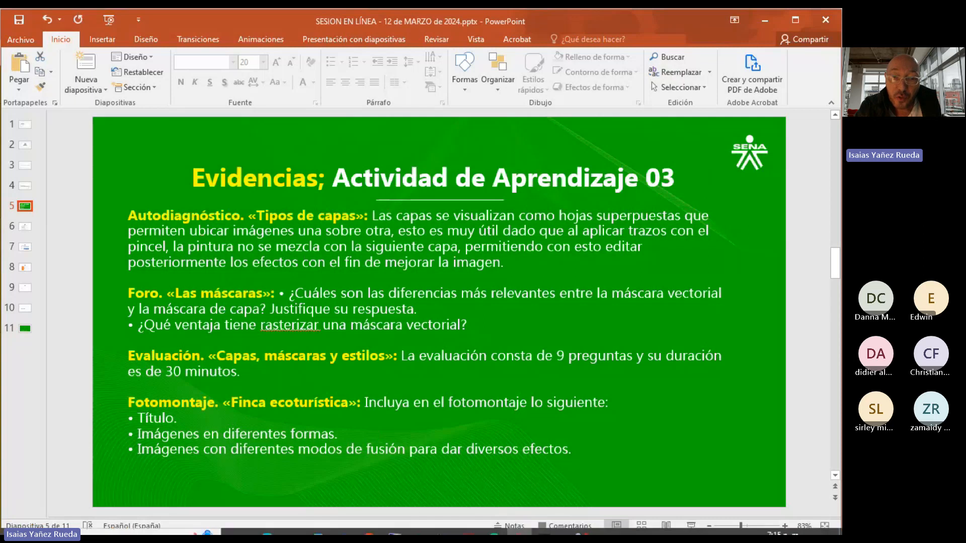
Switch to Photoshop, view the 3d monster.jpg document and return to alienigena 04.jpg.
{"action": "mouse_move", "coordinate": [451, 534]}
{"action": "mouse_move", "coordinate": [539, 524]}
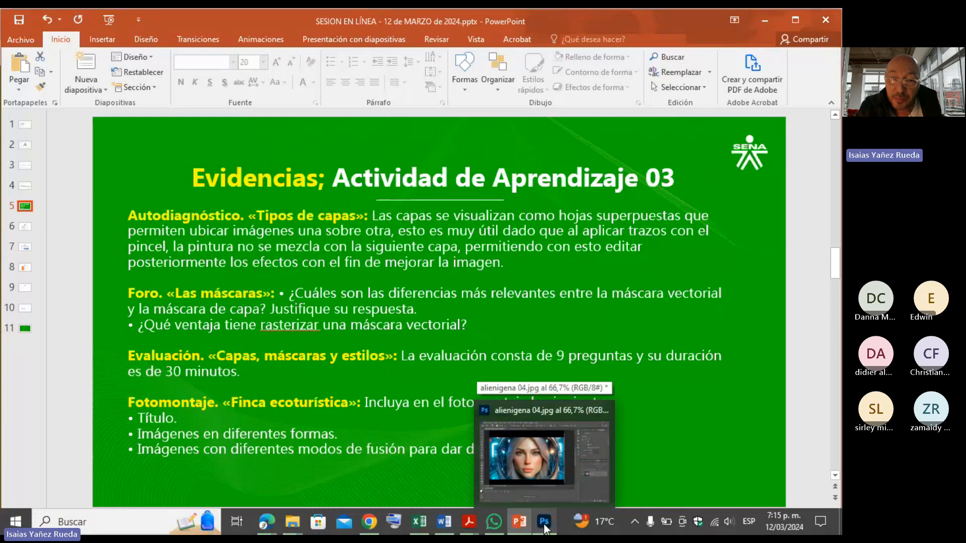
{"action": "left_click", "coordinate": [544, 523]}
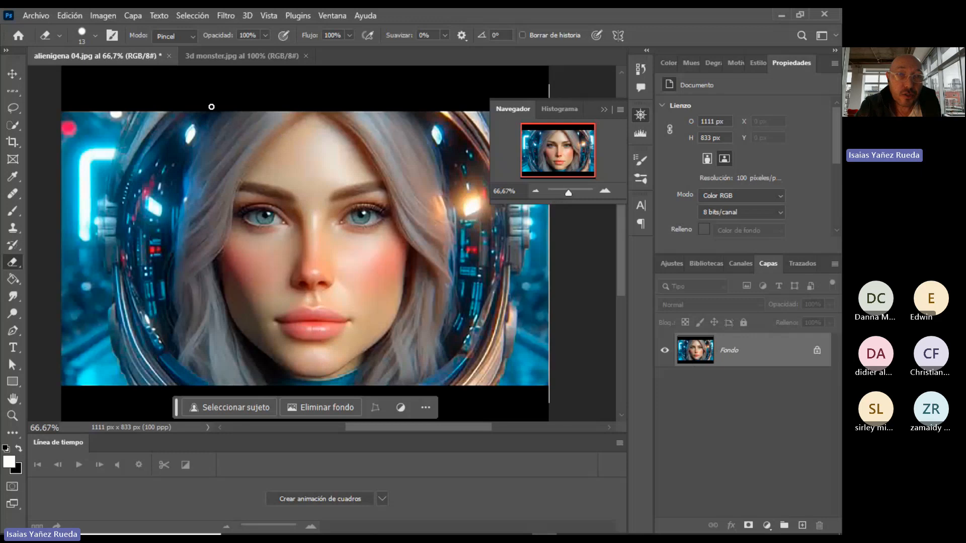
{"action": "left_click", "coordinate": [211, 59]}
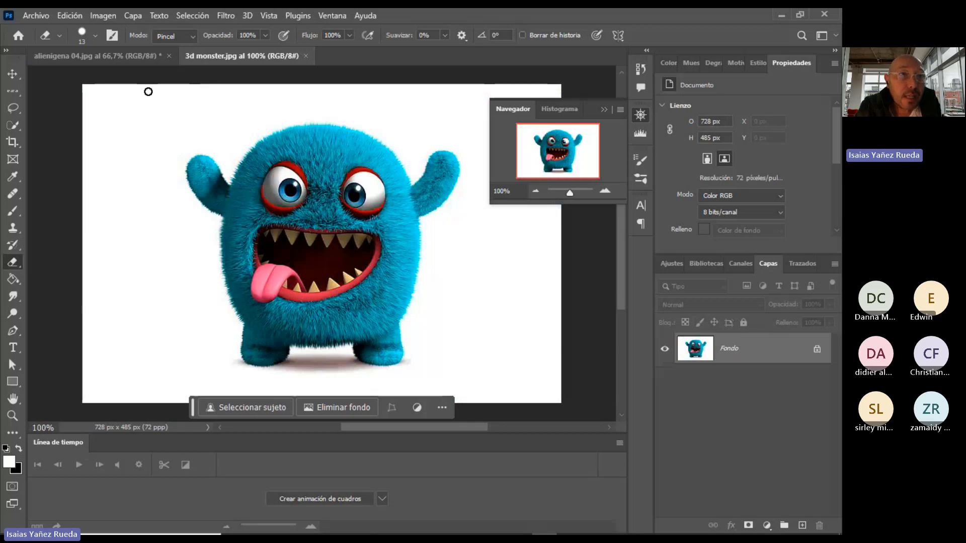
{"action": "left_click", "coordinate": [92, 56]}
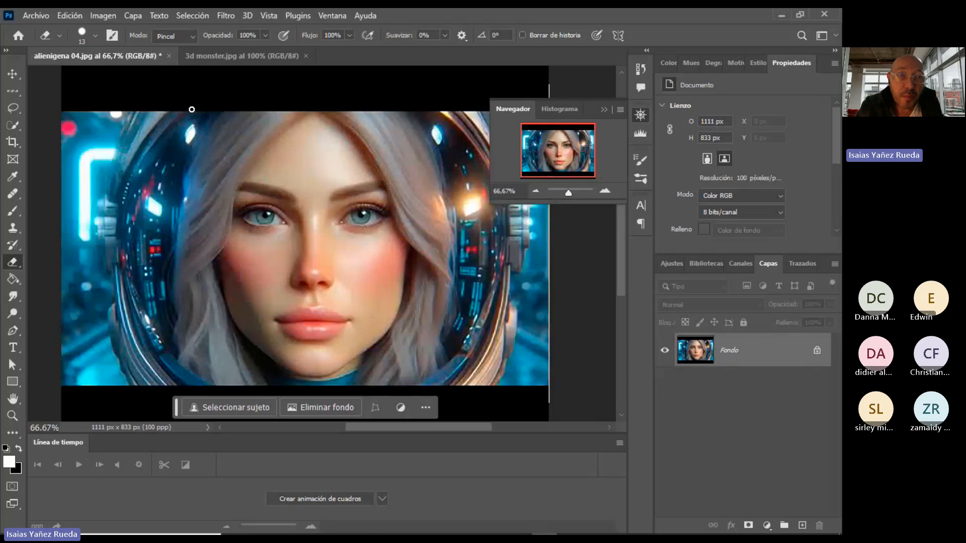
{"action": "left_click", "coordinate": [45, 17]}
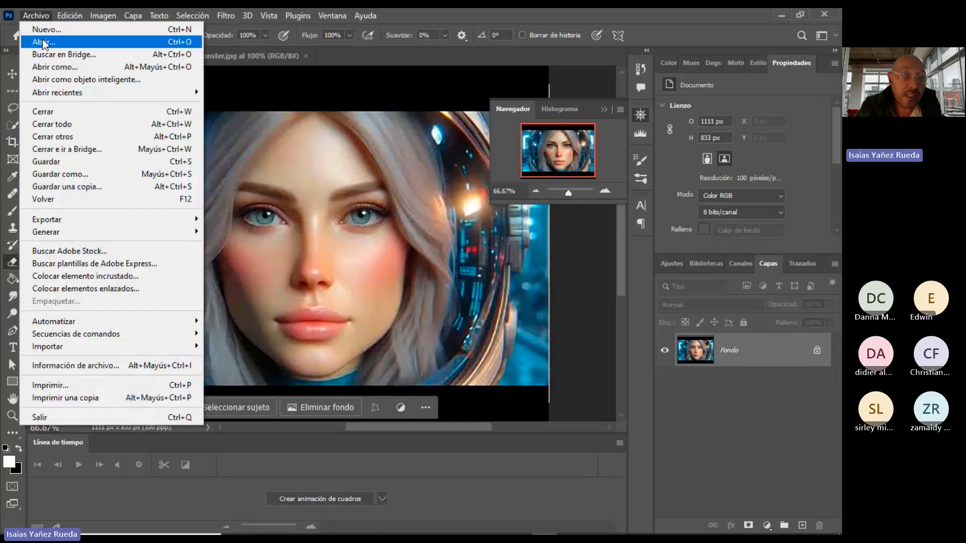
{"action": "left_click", "coordinate": [45, 42]}
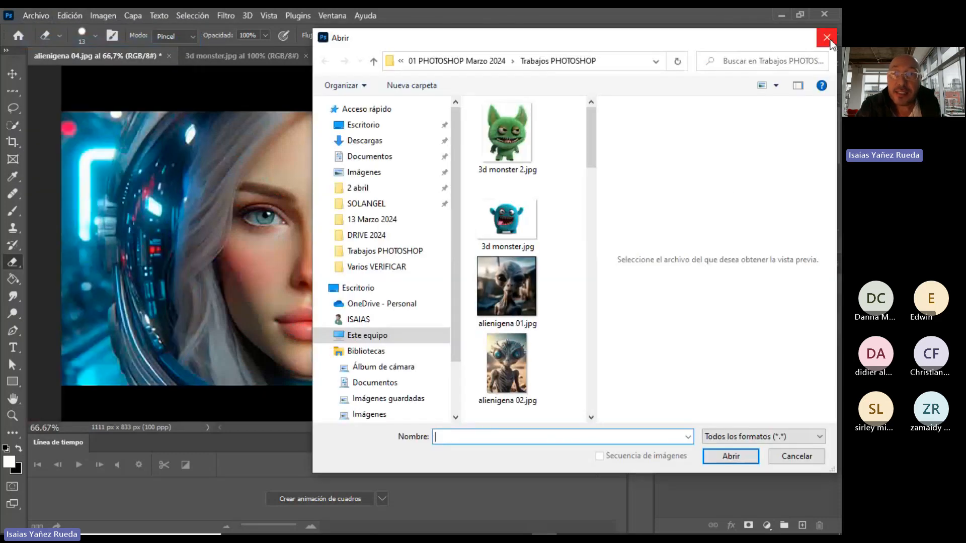
{"action": "left_click", "coordinate": [826, 38]}
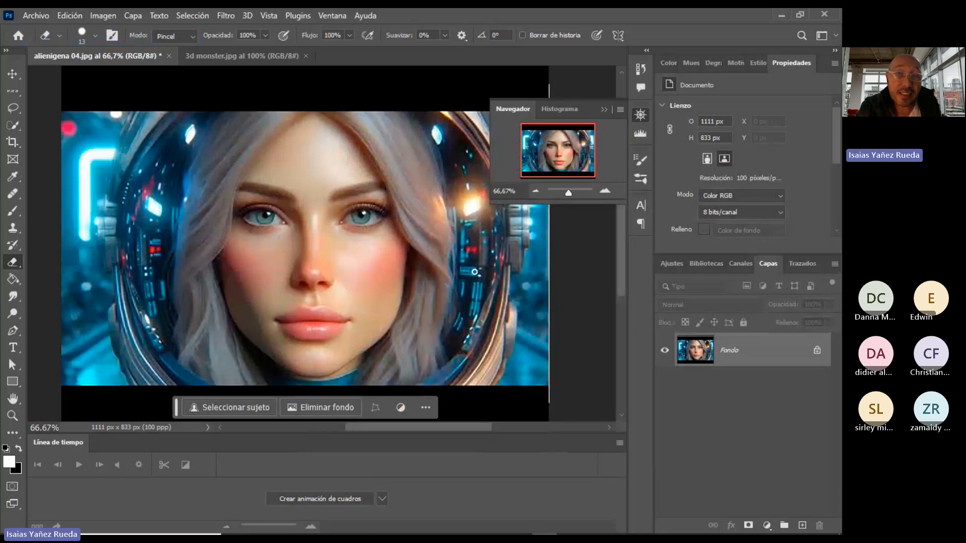
Float the 3d monster.jpg document, copy its image into alienigena 04.jpg as a layer, then redock it and return to alienigena 04.jpg.
{"action": "left_click", "coordinate": [210, 56]}
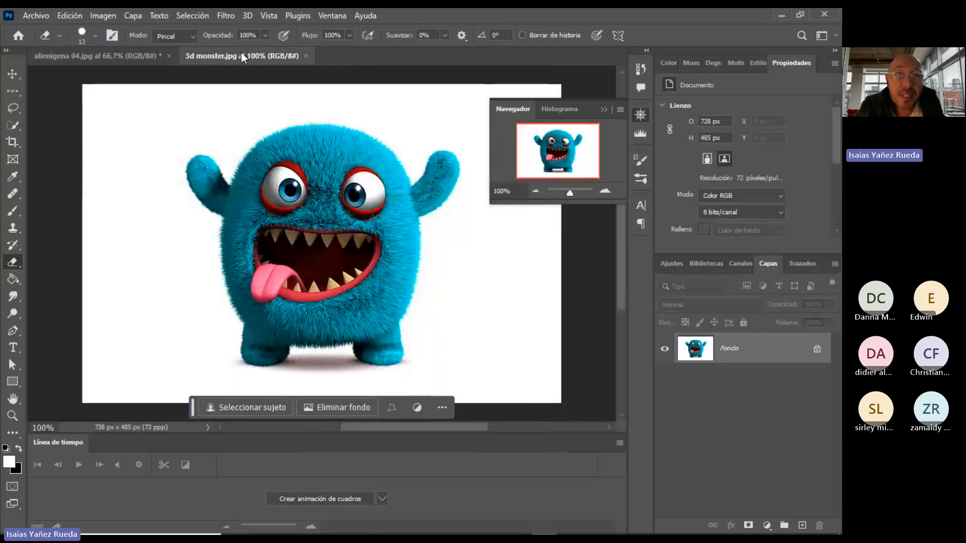
{"action": "left_click_drag", "start_coordinate": [240, 51], "coordinate": [355, 147]}
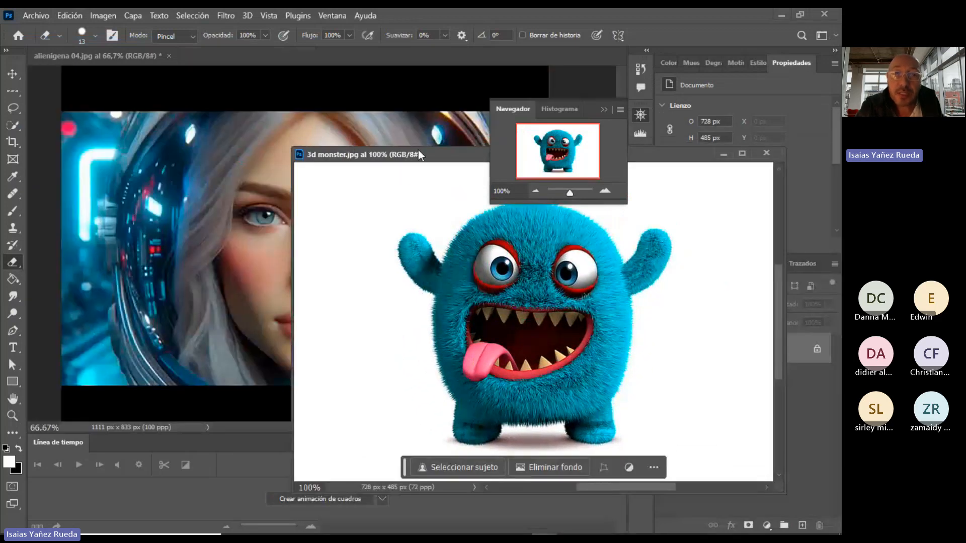
{"action": "left_click", "coordinate": [14, 72]}
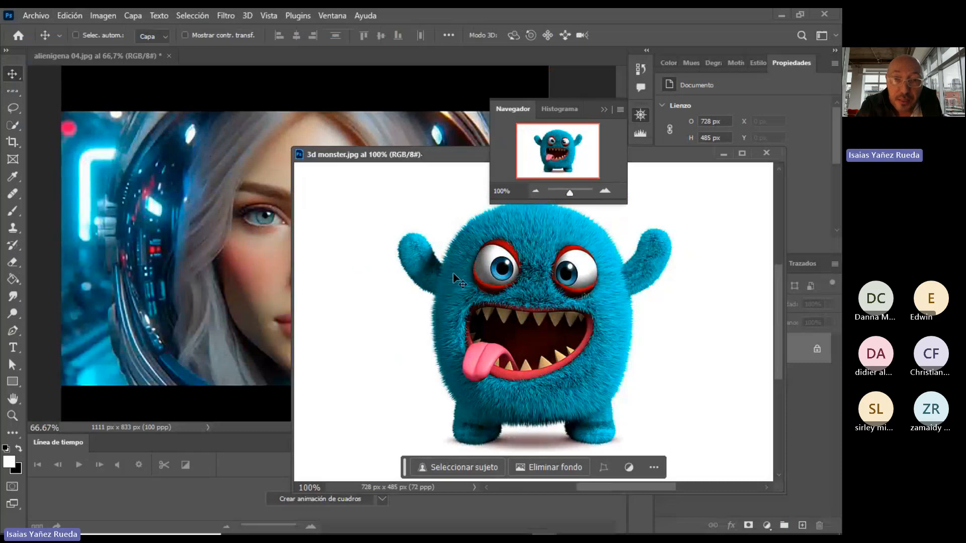
{"action": "left_click_drag", "start_coordinate": [451, 273], "coordinate": [246, 264]}
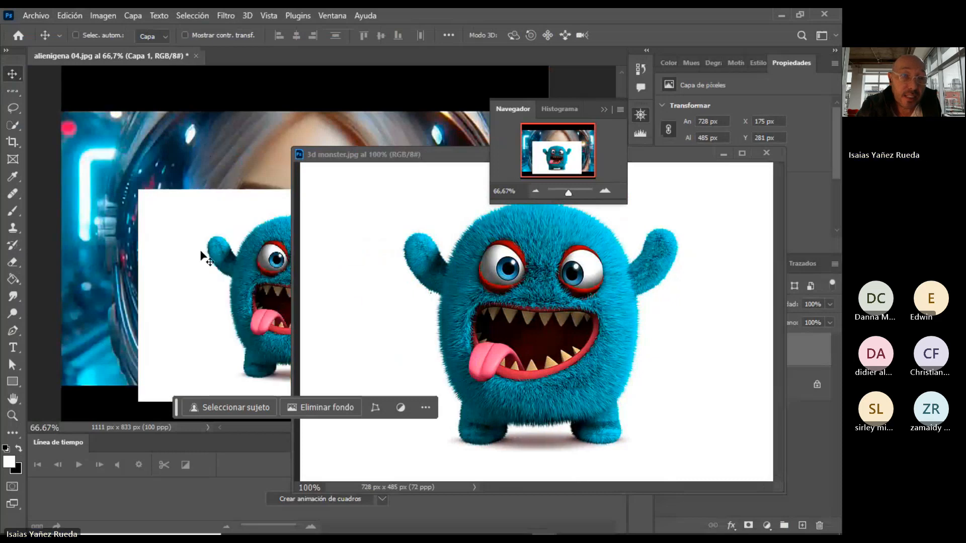
{"action": "left_click_drag", "start_coordinate": [411, 155], "coordinate": [286, 53]}
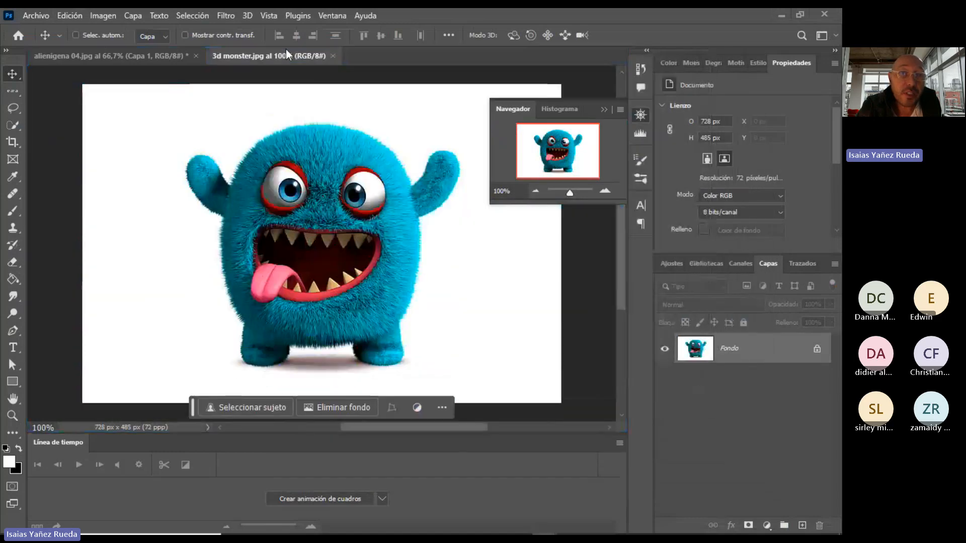
{"action": "left_click", "coordinate": [94, 52]}
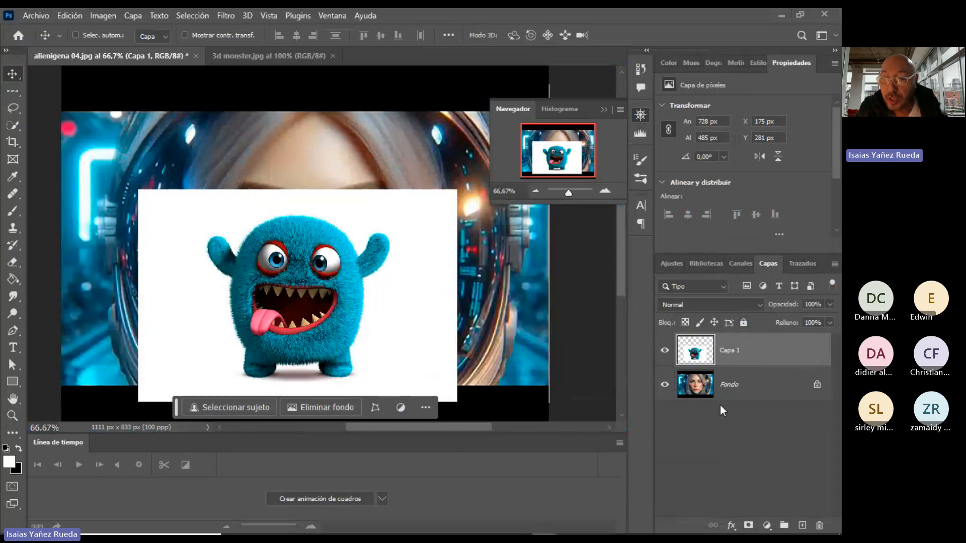
Move the monster layer to about X 396 px, Y 238 px and try to place it below the Fondo layer.
{"action": "left_click_drag", "start_coordinate": [425, 295], "coordinate": [523, 276]}
{"action": "left_click_drag", "start_coordinate": [764, 355], "coordinate": [756, 381]}
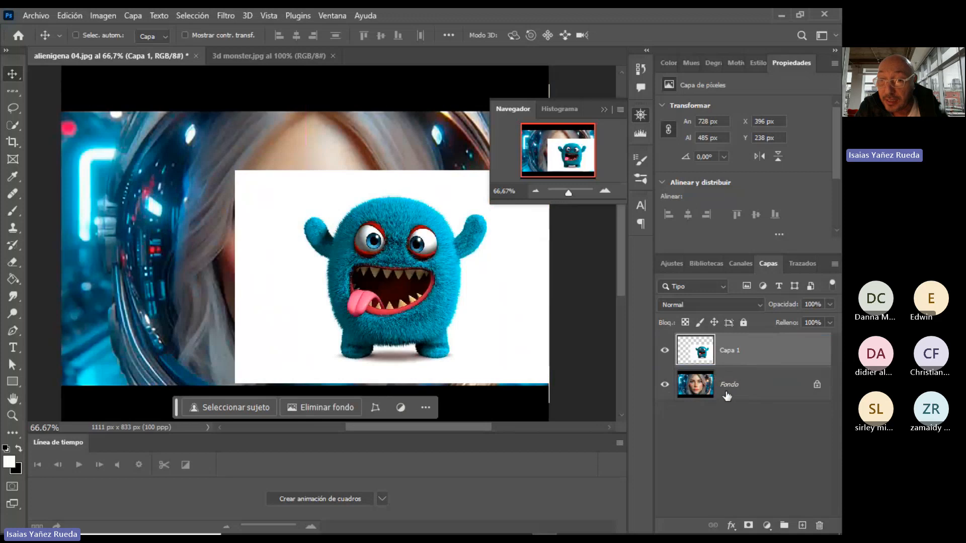
Duplicate the locked Fondo layer under its default name and hide the original Fondo layer.
{"action": "left_click", "coordinate": [759, 386]}
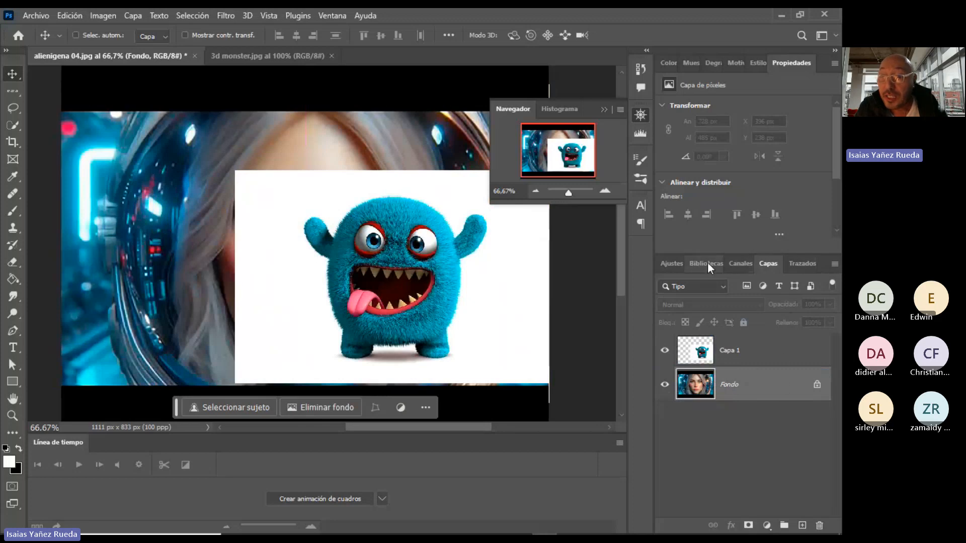
{"action": "left_click", "coordinate": [834, 263]}
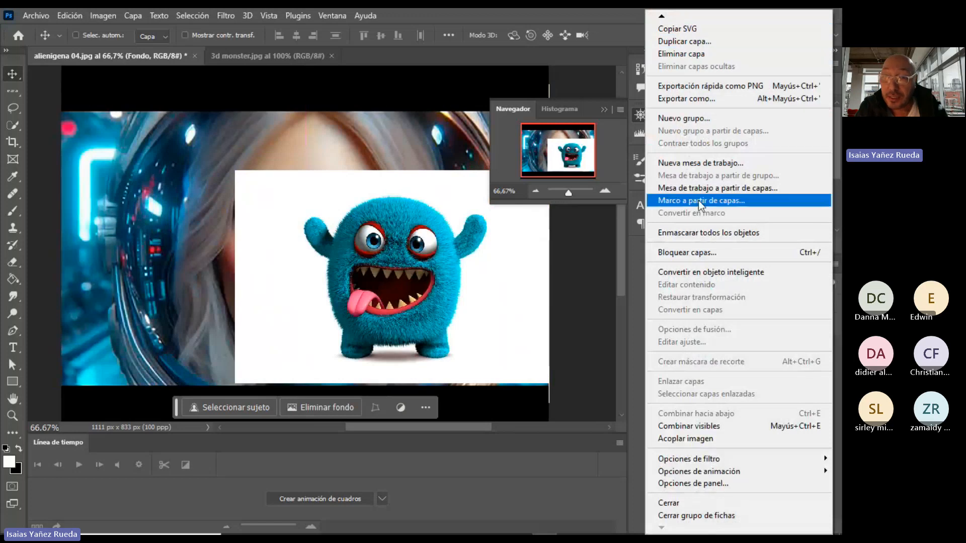
{"action": "left_click", "coordinate": [669, 42]}
{"action": "left_click", "coordinate": [559, 252]}
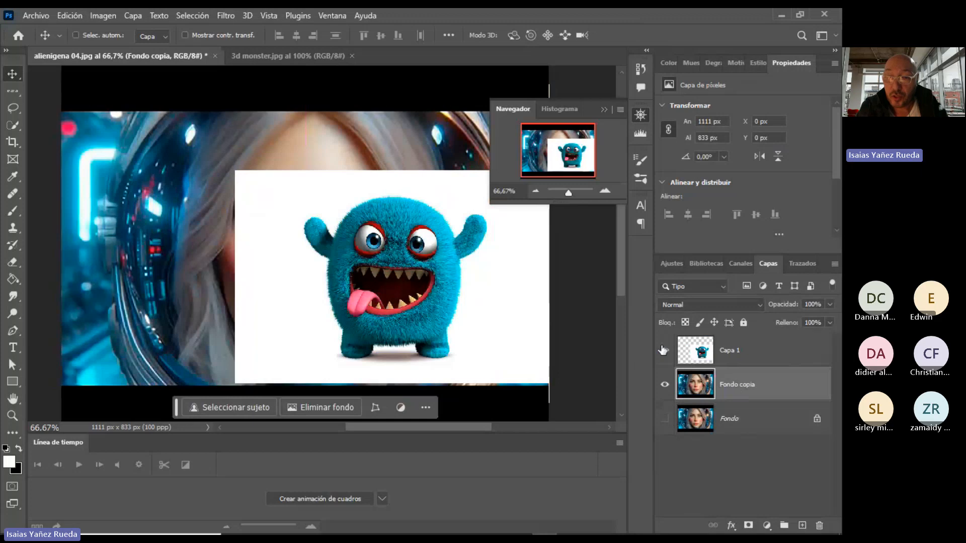
{"action": "left_click", "coordinate": [664, 420]}
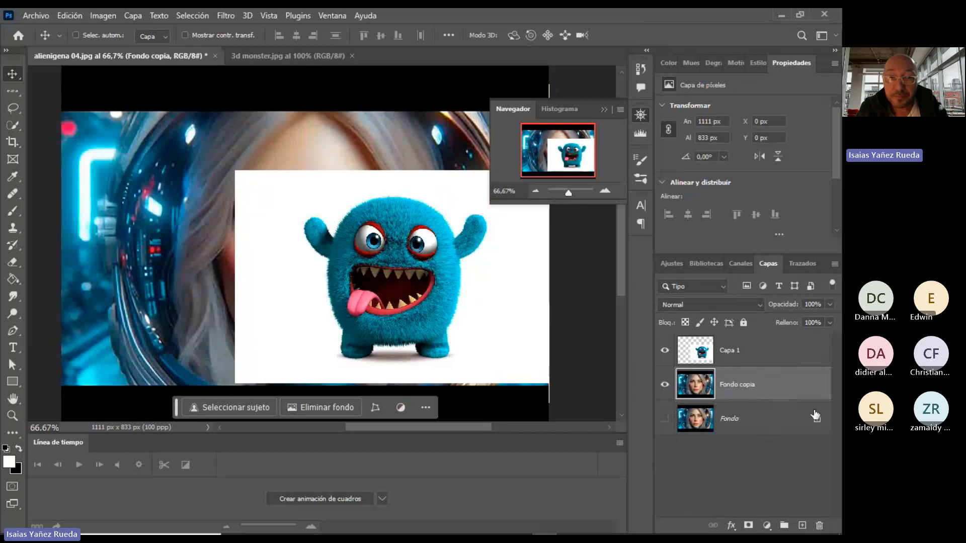
Place the monster layer below the background copy and shift the copy sideways to about X -389 px to uncover the monster.
{"action": "left_click_drag", "start_coordinate": [755, 354], "coordinate": [765, 391]}
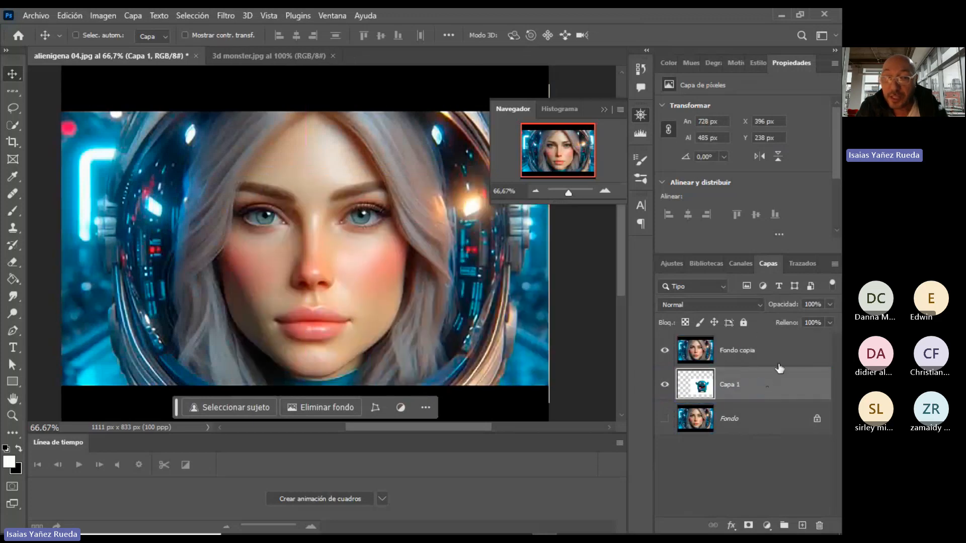
{"action": "left_click", "coordinate": [741, 355]}
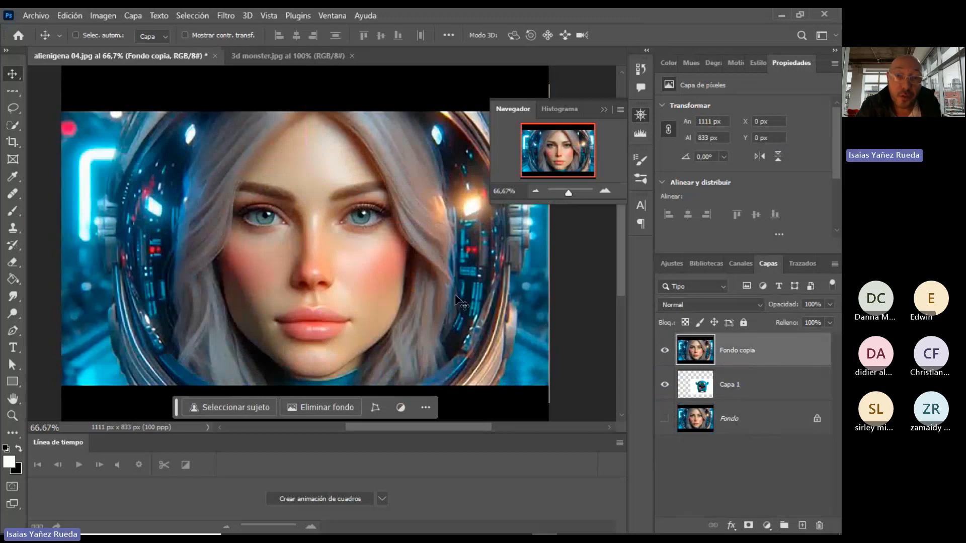
{"action": "left_click_drag", "start_coordinate": [440, 288], "coordinate": [283, 291]}
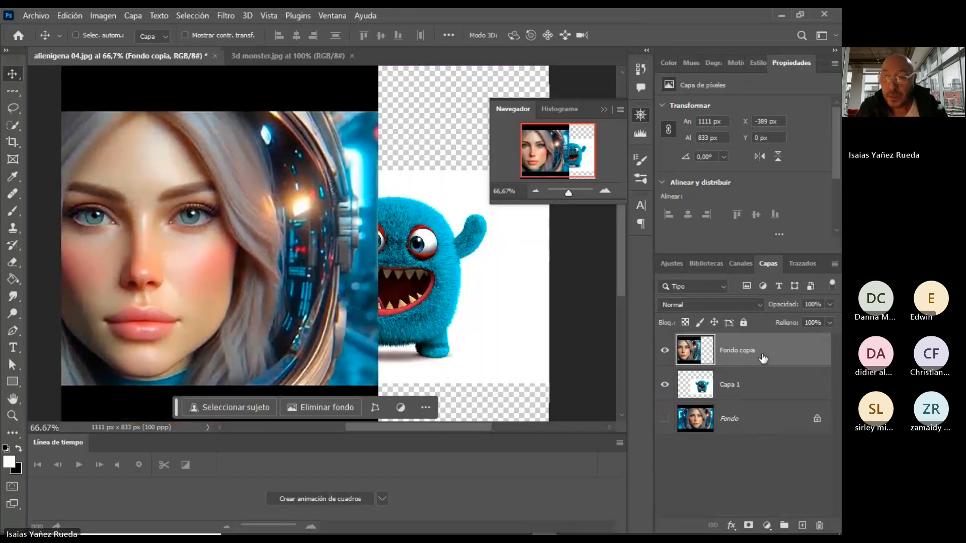
Put the background copy back below the monster layer and return it to X 0 px, Y 0 px.
{"action": "left_click_drag", "start_coordinate": [763, 359], "coordinate": [765, 405]}
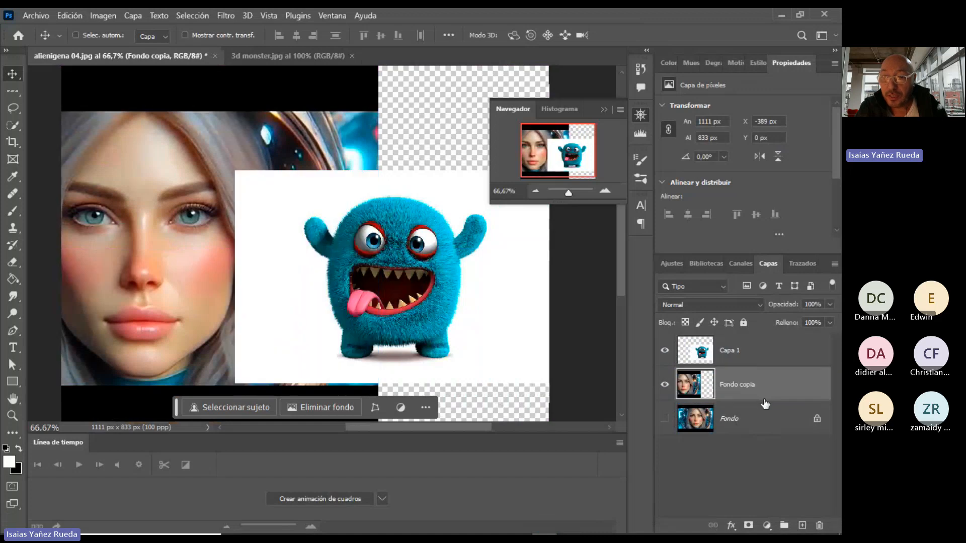
{"action": "right_click", "coordinate": [734, 383]}
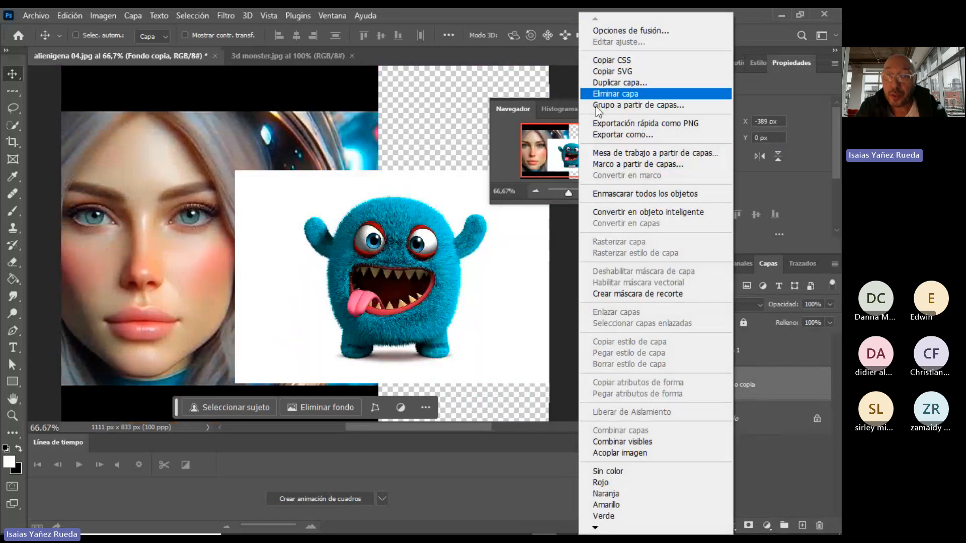
{"action": "left_click", "coordinate": [794, 443]}
{"action": "left_click_drag", "start_coordinate": [200, 218], "coordinate": [345, 216]}
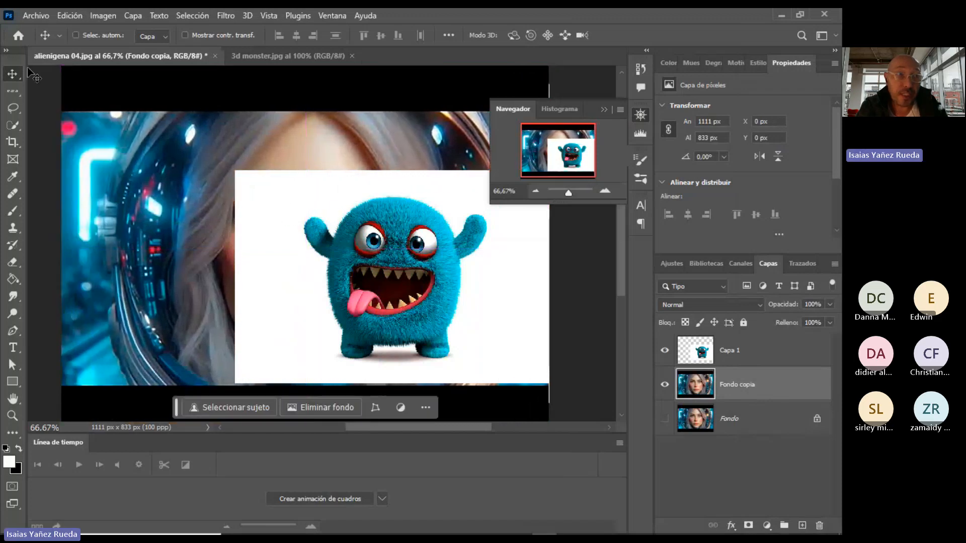
Move the monster layer to about X 217 px, Y 174 px over the face and add a layer mask to it.
{"action": "left_click", "coordinate": [769, 352]}
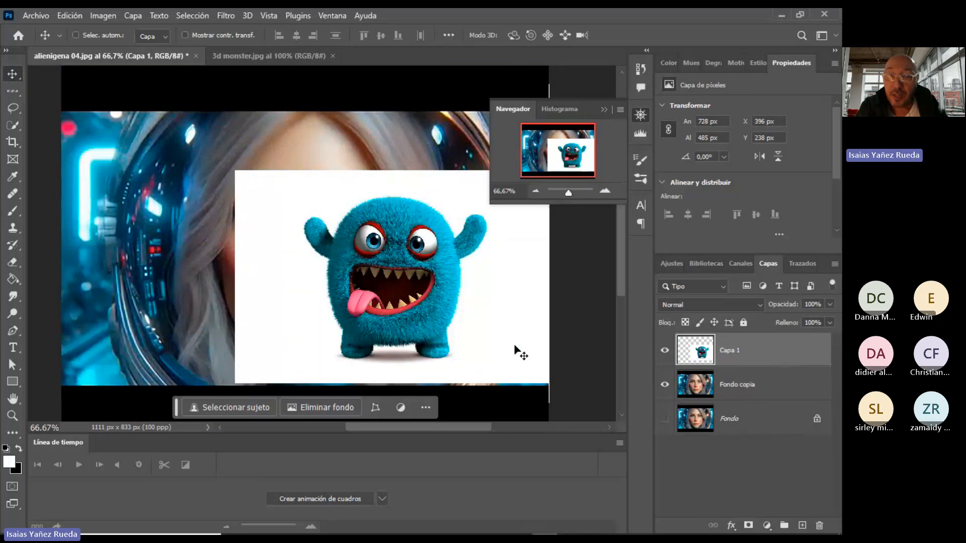
{"action": "left_click_drag", "start_coordinate": [480, 294], "coordinate": [396, 267]}
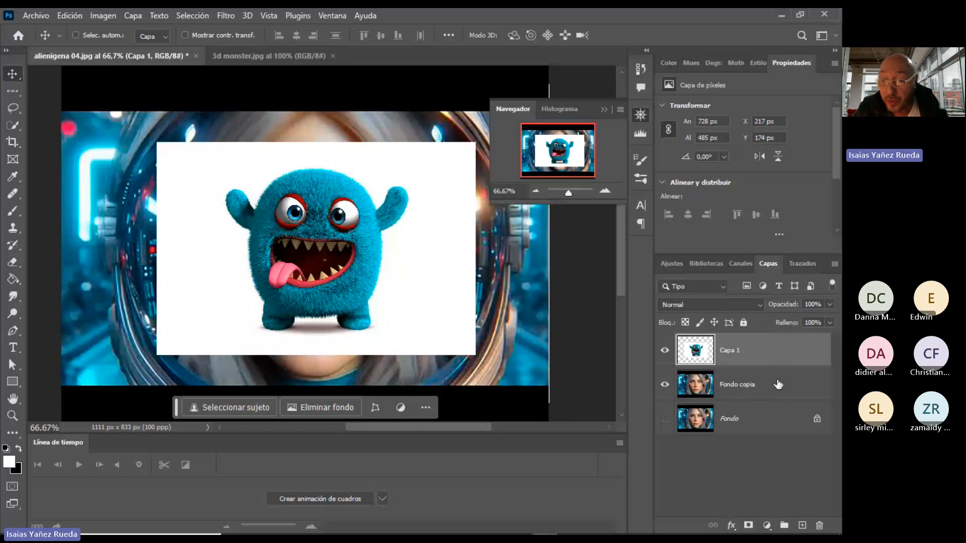
{"action": "left_click", "coordinate": [748, 525]}
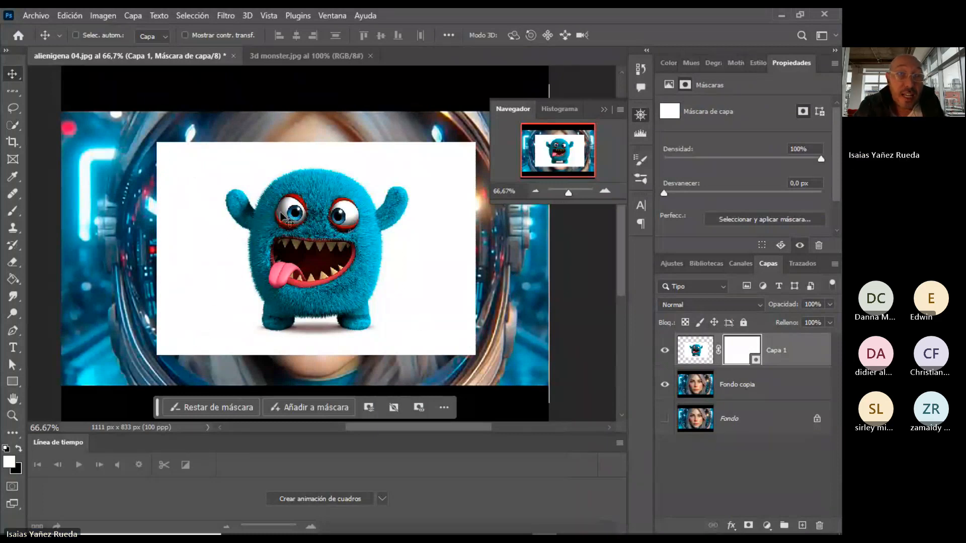
Activate the Brush tool and inspect the foreground color in the color picker without changing it.
{"action": "left_click", "coordinate": [14, 208]}
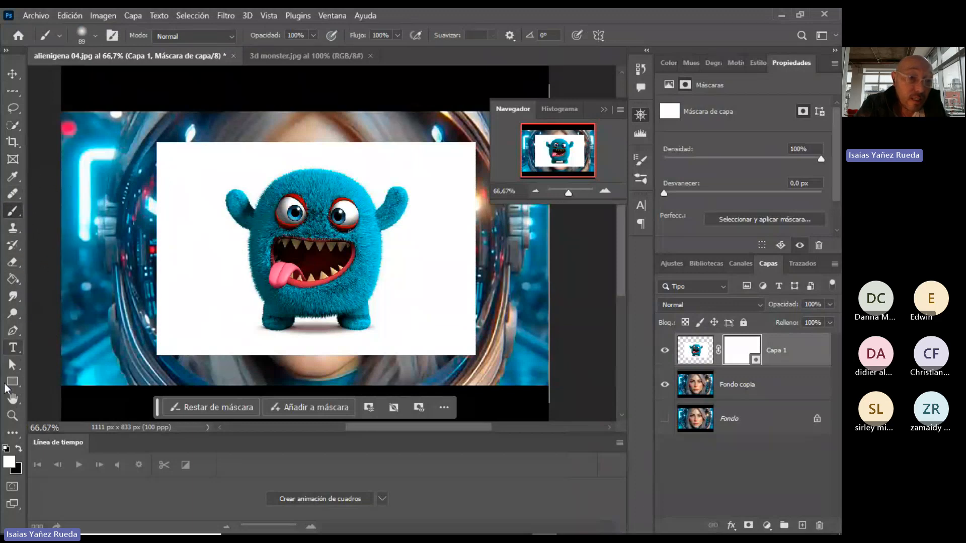
{"action": "left_click", "coordinate": [11, 463]}
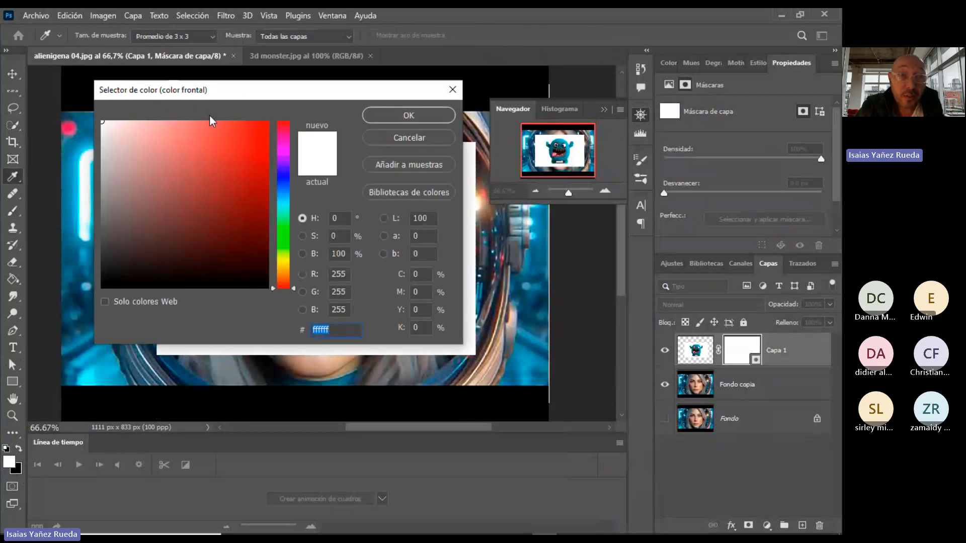
{"action": "left_click_drag", "start_coordinate": [243, 92], "coordinate": [279, 114]}
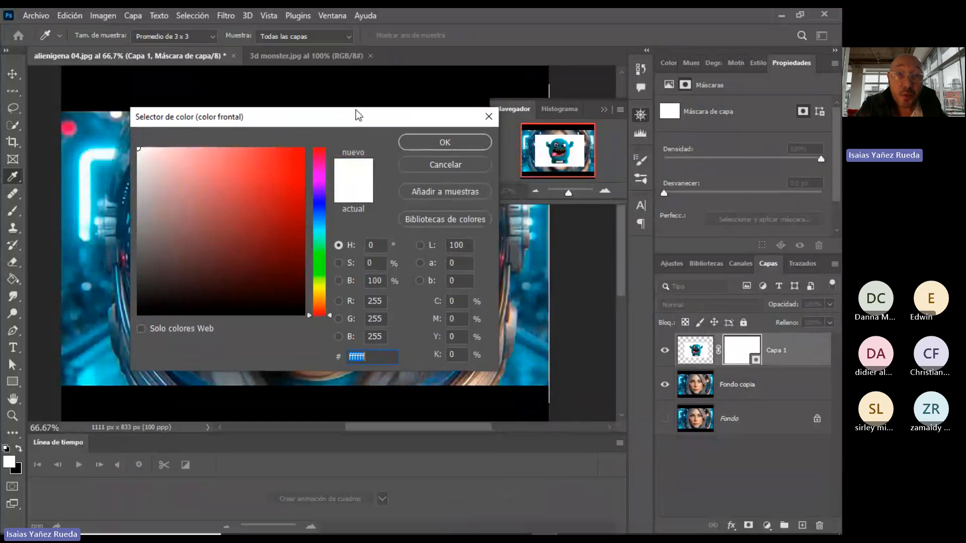
{"action": "left_click_drag", "start_coordinate": [355, 110], "coordinate": [355, 203]}
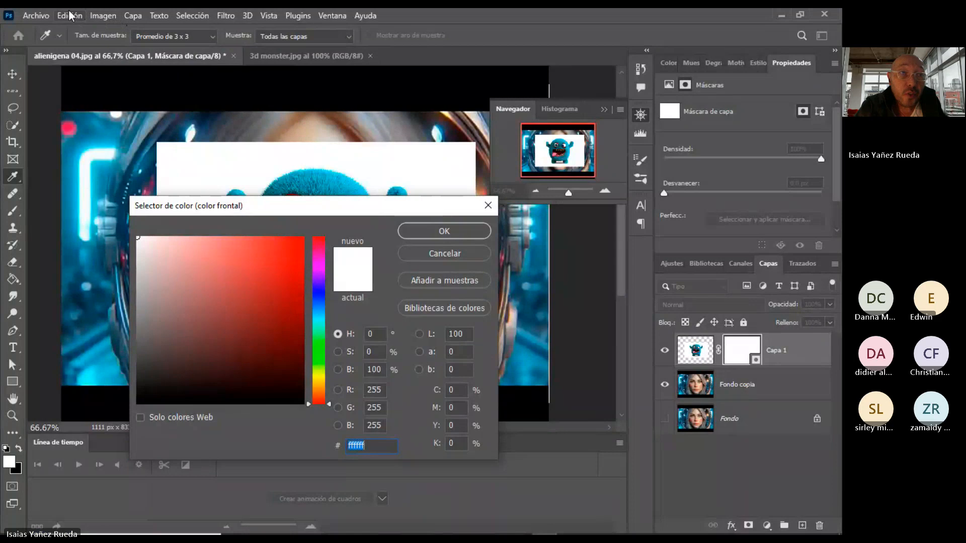
{"action": "left_click", "coordinate": [107, 12]}
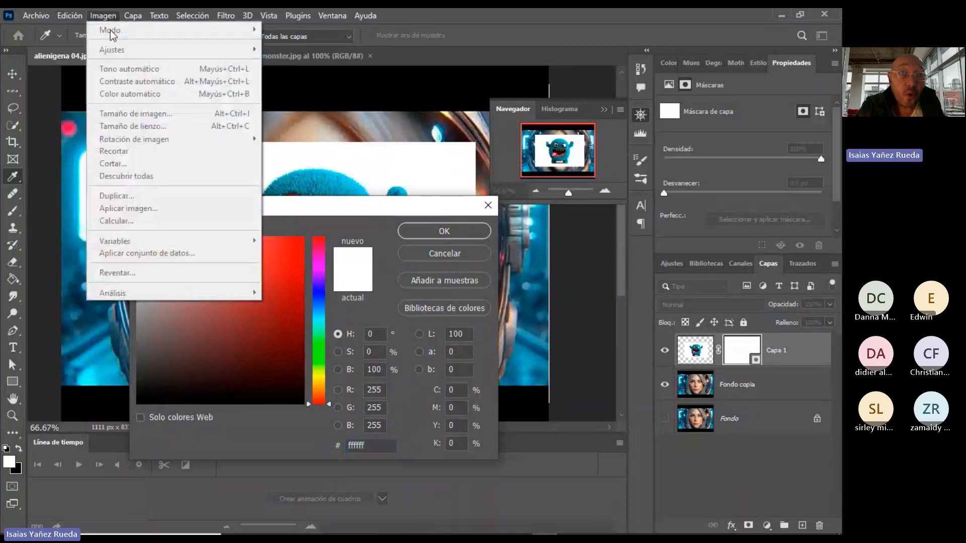
{"action": "left_click", "coordinate": [470, 258]}
{"action": "left_click", "coordinate": [469, 255]}
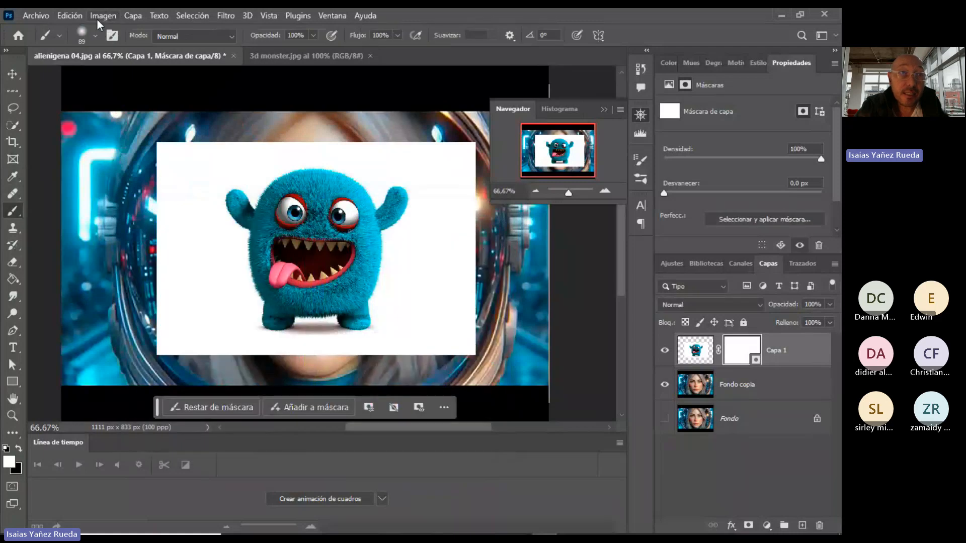
Examine the color modes available for the image, including Color RGB and Color CMYK.
{"action": "left_click", "coordinate": [97, 20]}
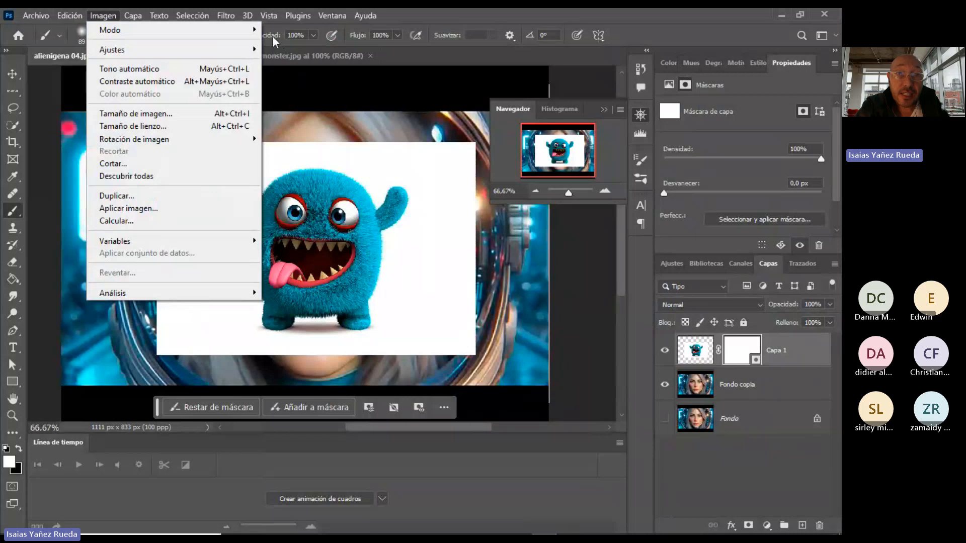
{"action": "mouse_move", "coordinate": [257, 32]}
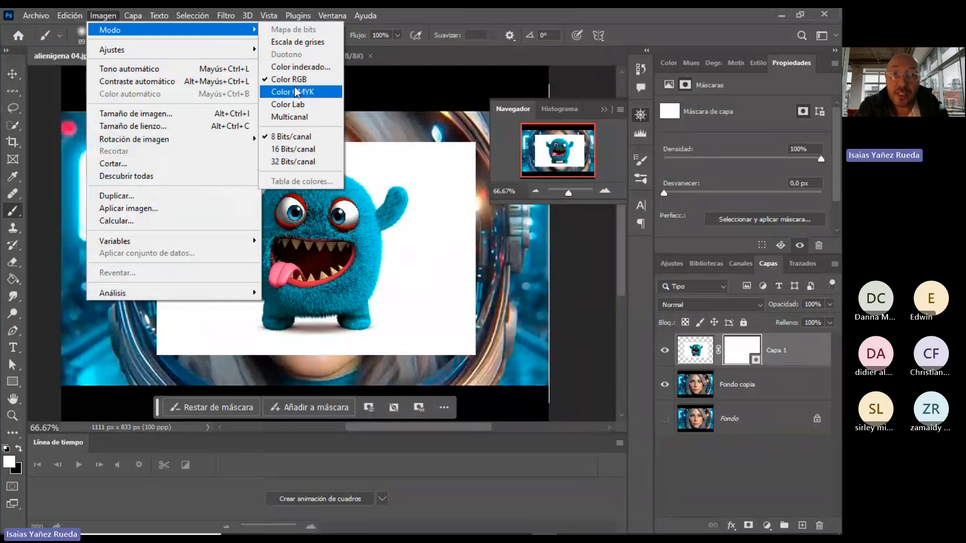
{"action": "left_click", "coordinate": [397, 92]}
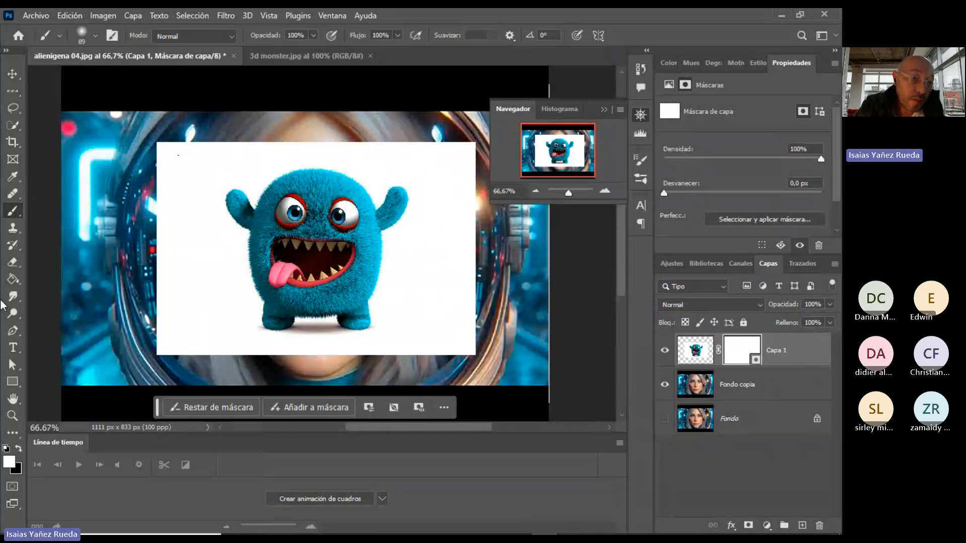
Check the background color in the color picker and set the foreground color to black with white as background for mask painting.
{"action": "left_click", "coordinate": [17, 468]}
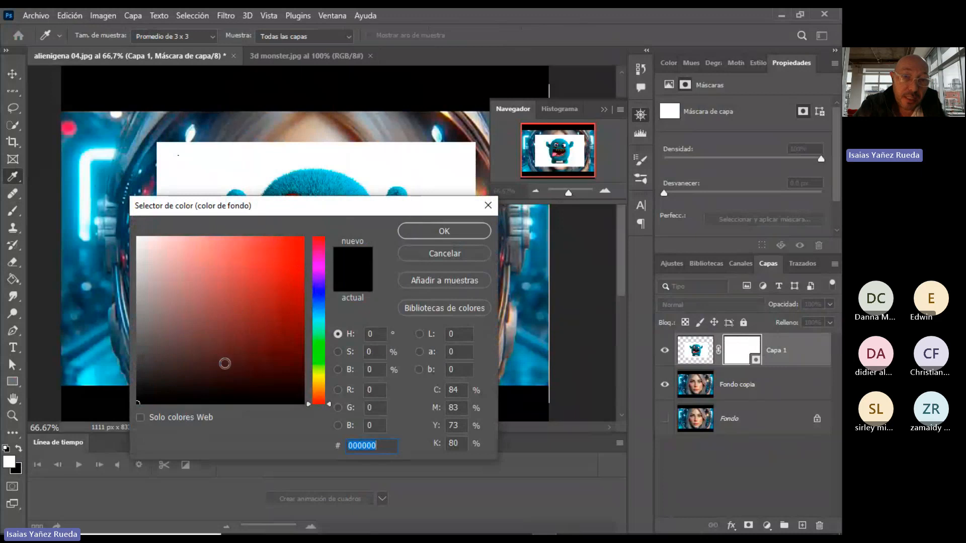
{"action": "left_click", "coordinate": [404, 234]}
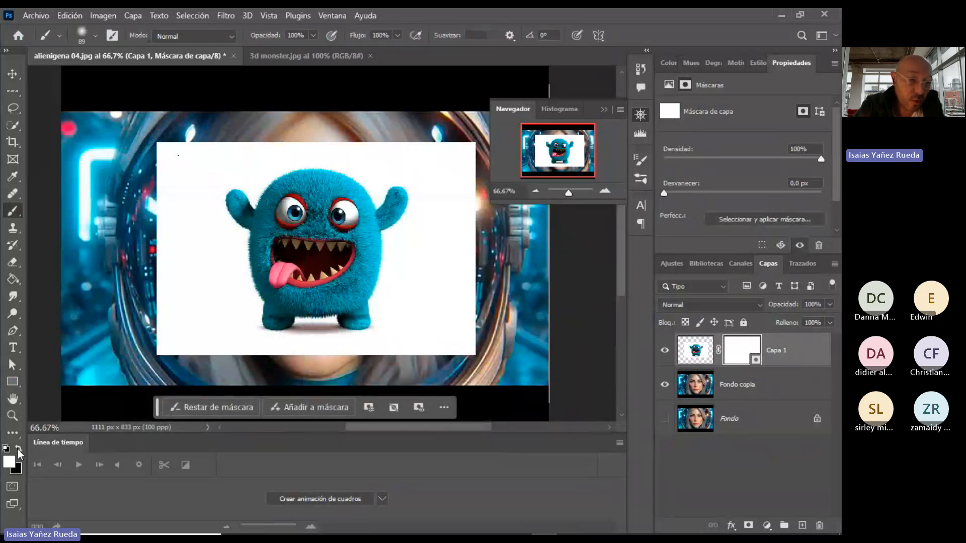
{"action": "left_click", "coordinate": [5, 449]}
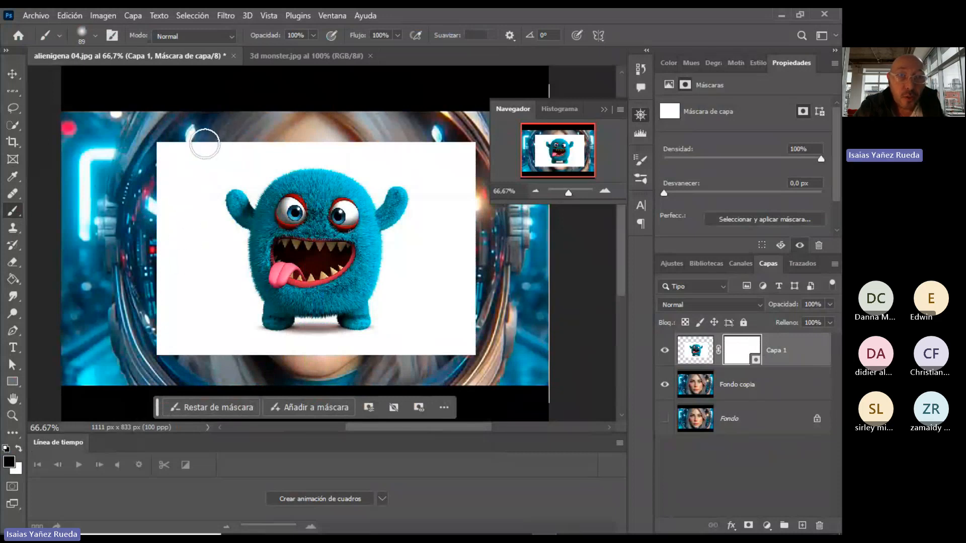
Paint the mask black to hide the white background beside and above the monster, setting the soft brush size to 92 px partway through.
{"action": "left_click", "coordinate": [202, 145]}
{"action": "mouse_move", "coordinate": [201, 145]}
{"action": "left_mouse_down"}
{"action": "mouse_move", "coordinate": [174, 188]}
{"action": "mouse_move", "coordinate": [197, 144]}
{"action": "mouse_move", "coordinate": [147, 201]}
{"action": "mouse_move", "coordinate": [177, 142]}
{"action": "mouse_move", "coordinate": [138, 166]}
{"action": "mouse_move", "coordinate": [171, 132]}
{"action": "mouse_move", "coordinate": [166, 175]}
{"action": "mouse_move", "coordinate": [205, 166]}
{"action": "mouse_move", "coordinate": [166, 211]}
{"action": "mouse_move", "coordinate": [204, 172]}
{"action": "mouse_move", "coordinate": [172, 206]}
{"action": "mouse_move", "coordinate": [179, 243]}
{"action": "mouse_move", "coordinate": [156, 200]}
{"action": "mouse_move", "coordinate": [169, 247]}
{"action": "mouse_move", "coordinate": [189, 222]}
{"action": "mouse_move", "coordinate": [188, 203]}
{"action": "mouse_move", "coordinate": [215, 230]}
{"action": "mouse_move", "coordinate": [228, 294]}
{"action": "mouse_move", "coordinate": [194, 241]}
{"action": "mouse_move", "coordinate": [183, 298]}
{"action": "mouse_move", "coordinate": [155, 354]}
{"action": "mouse_move", "coordinate": [128, 367]}
{"action": "mouse_move", "coordinate": [130, 304]}
{"action": "mouse_move", "coordinate": [178, 327]}
{"action": "mouse_move", "coordinate": [198, 299]}
{"action": "mouse_move", "coordinate": [241, 363]}
{"action": "mouse_move", "coordinate": [227, 238]}
{"action": "left_mouse_up"}
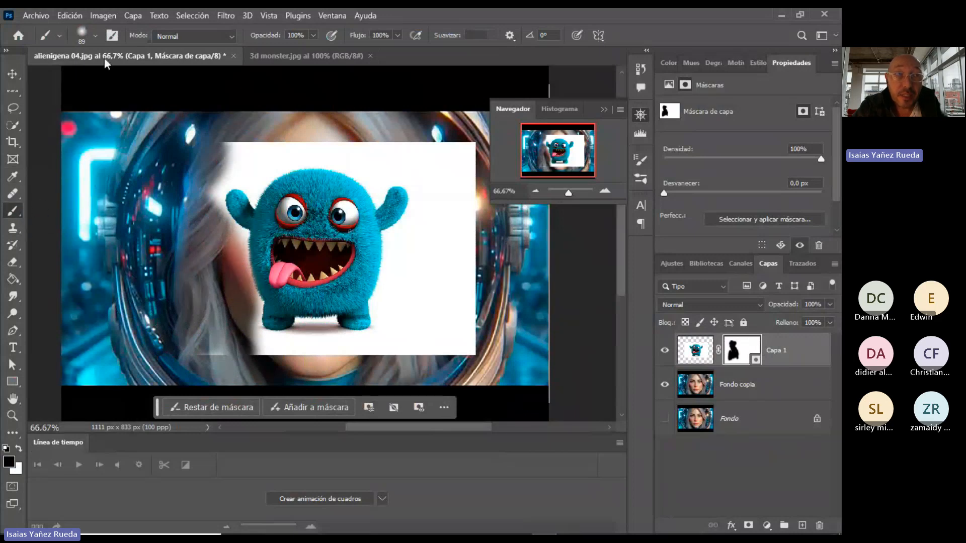
{"action": "left_click", "coordinate": [96, 33]}
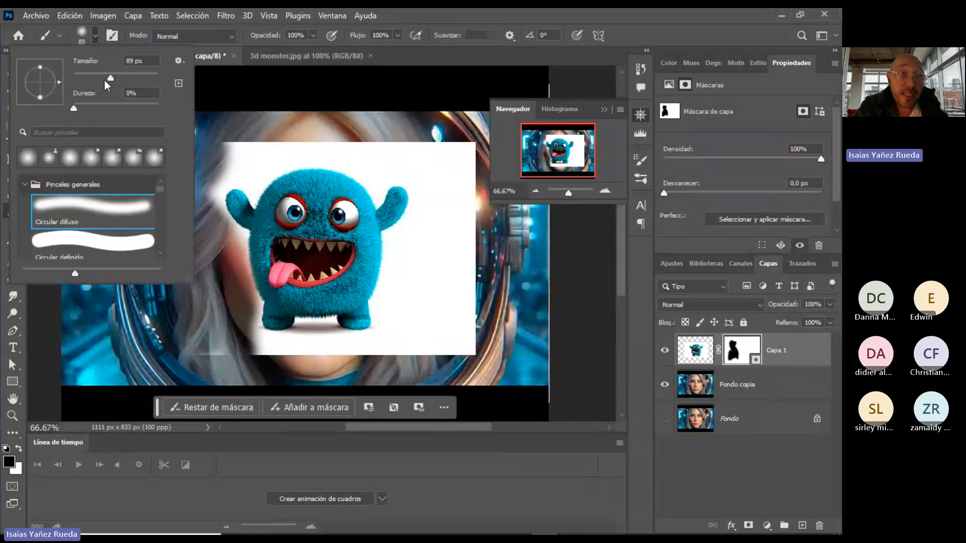
{"action": "left_click", "coordinate": [118, 76]}
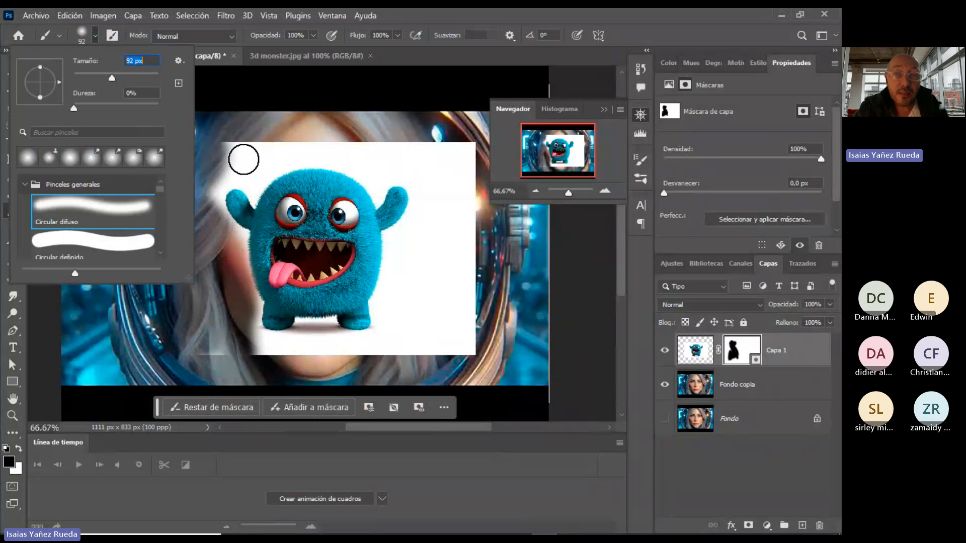
{"action": "left_click", "coordinate": [232, 145]}
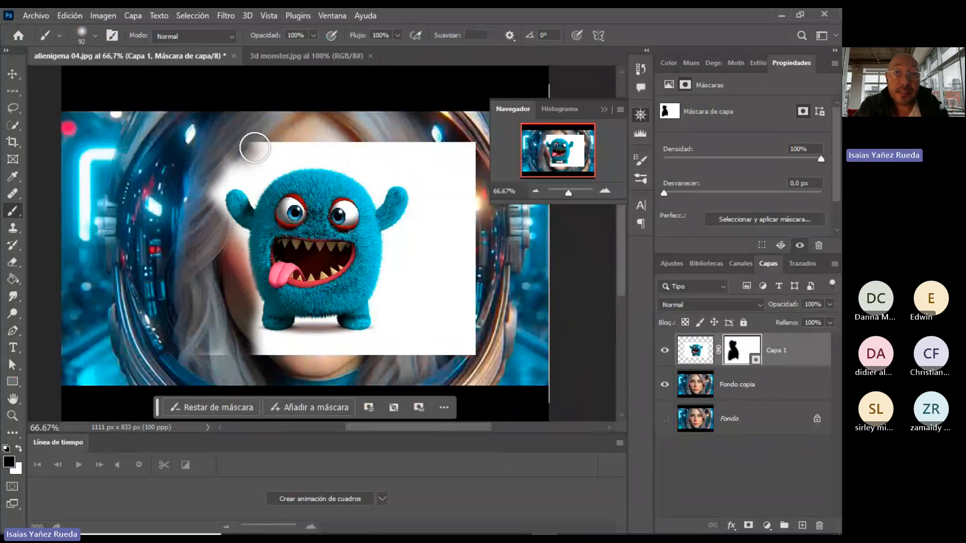
{"action": "mouse_move", "coordinate": [271, 149]}
{"action": "left_mouse_down"}
{"action": "mouse_move", "coordinate": [343, 157]}
{"action": "mouse_move", "coordinate": [262, 140]}
{"action": "mouse_move", "coordinate": [399, 138]}
{"action": "mouse_move", "coordinate": [207, 176]}
{"action": "mouse_move", "coordinate": [200, 189]}
{"action": "mouse_move", "coordinate": [216, 172]}
{"action": "mouse_move", "coordinate": [203, 207]}
{"action": "mouse_move", "coordinate": [229, 275]}
{"action": "mouse_move", "coordinate": [258, 295]}
{"action": "mouse_move", "coordinate": [258, 327]}
{"action": "mouse_move", "coordinate": [238, 342]}
{"action": "mouse_move", "coordinate": [279, 359]}
{"action": "mouse_move", "coordinate": [248, 325]}
{"action": "mouse_move", "coordinate": [248, 340]}
{"action": "mouse_move", "coordinate": [249, 311]}
{"action": "mouse_move", "coordinate": [207, 222]}
{"action": "mouse_move", "coordinate": [226, 245]}
{"action": "mouse_move", "coordinate": [216, 165]}
{"action": "mouse_move", "coordinate": [219, 174]}
{"action": "mouse_move", "coordinate": [260, 164]}
{"action": "mouse_move", "coordinate": [260, 176]}
{"action": "mouse_move", "coordinate": [283, 155]}
{"action": "mouse_move", "coordinate": [342, 159]}
{"action": "mouse_move", "coordinate": [372, 176]}
{"action": "mouse_move", "coordinate": [377, 155]}
{"action": "mouse_move", "coordinate": [394, 145]}
{"action": "mouse_move", "coordinate": [358, 144]}
{"action": "left_mouse_up"}
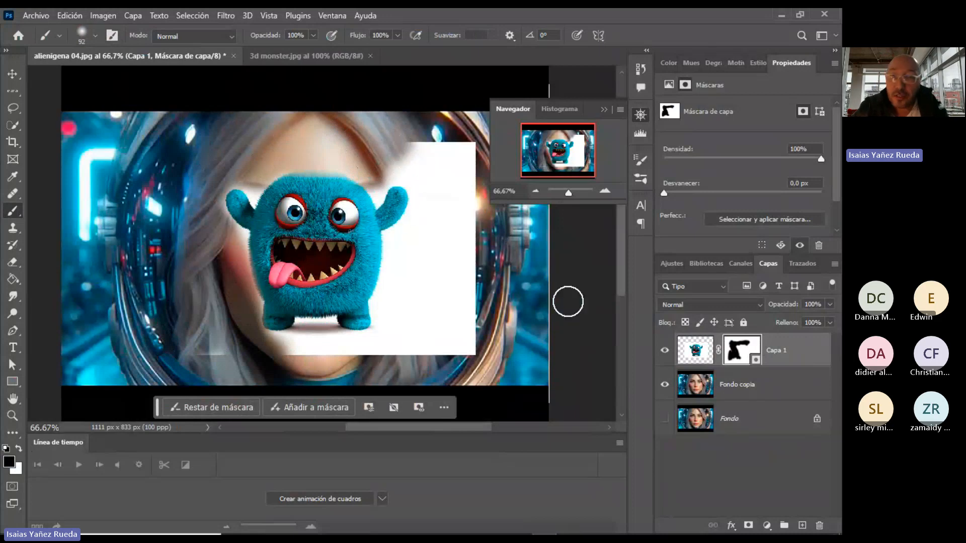
Display the monster layer's painted mask on its own, return to the image, and delete the mask without applying it.
{"action": "left_click", "coordinate": [741, 356], "text": "alt"}
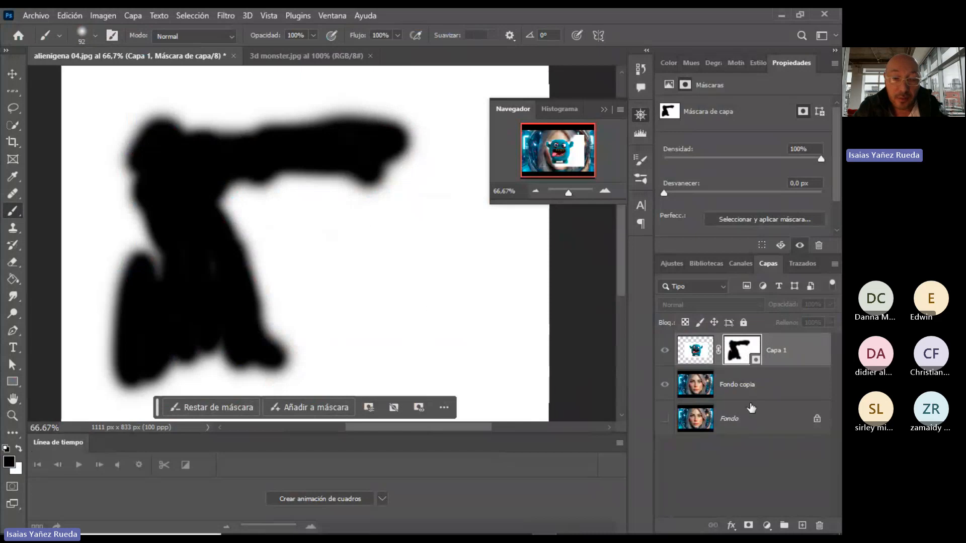
{"action": "left_click", "coordinate": [737, 358], "text": "alt"}
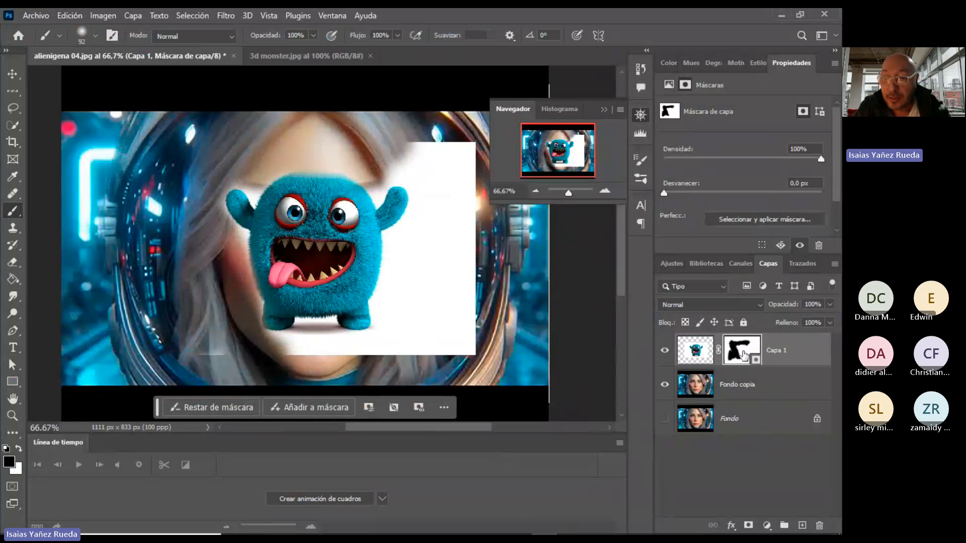
{"action": "left_click_drag", "start_coordinate": [742, 355], "coordinate": [820, 525]}
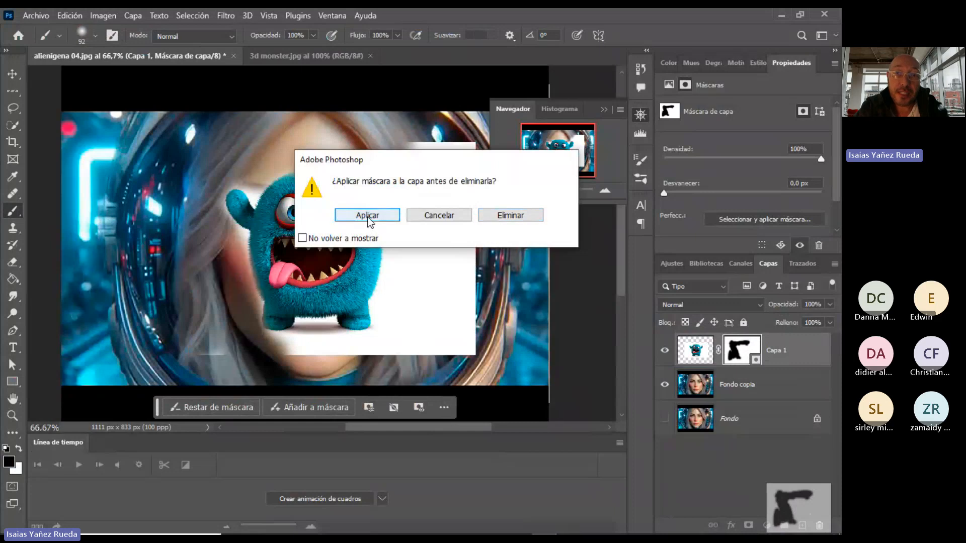
{"action": "left_click", "coordinate": [508, 217]}
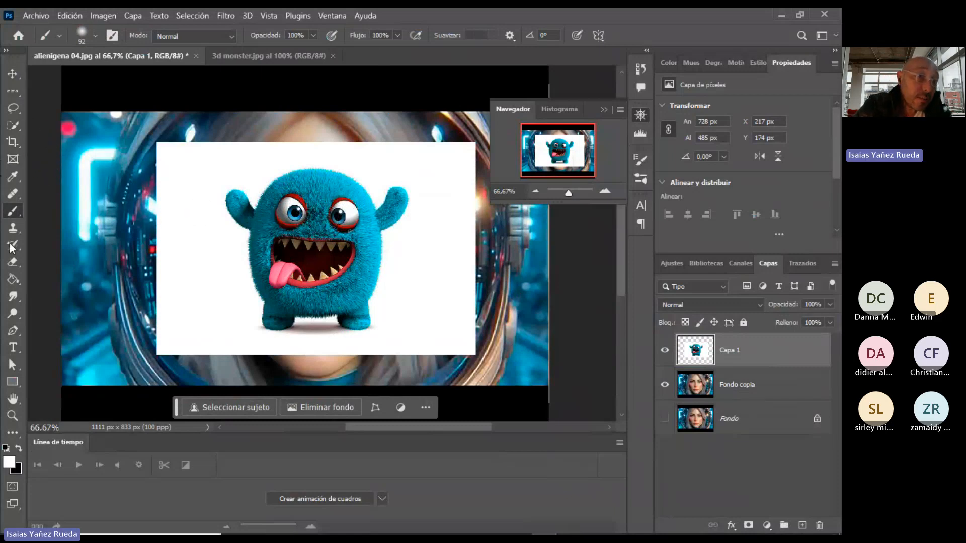
Examine the quick selection, lasso and marquee tool variants, switching the marquee to the rectangular one.
{"action": "left_click", "coordinate": [13, 125]}
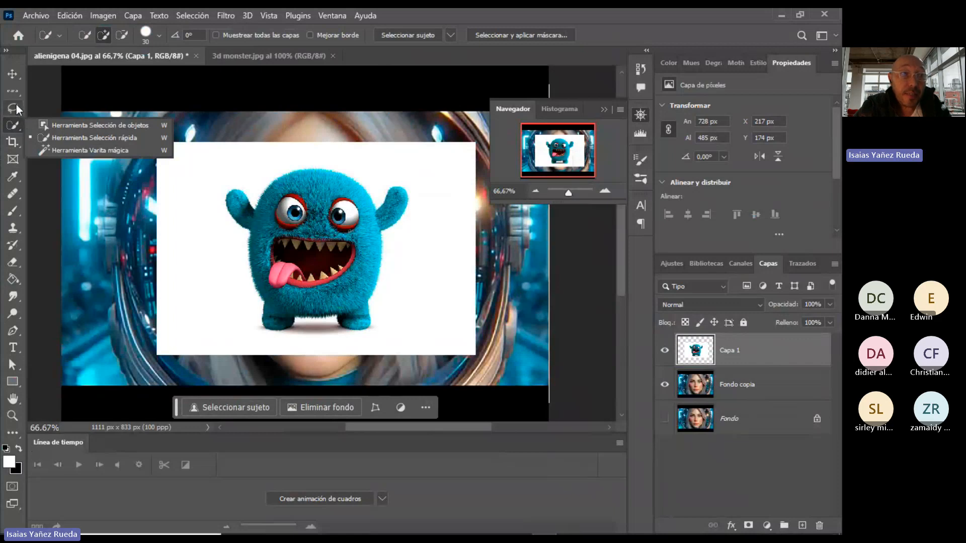
{"action": "left_click", "coordinate": [17, 104]}
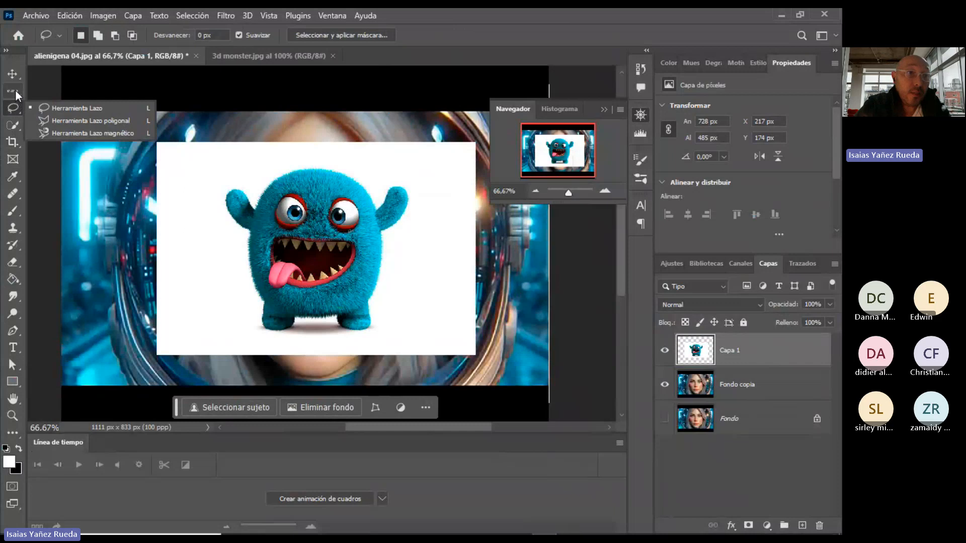
{"action": "left_click", "coordinate": [15, 90]}
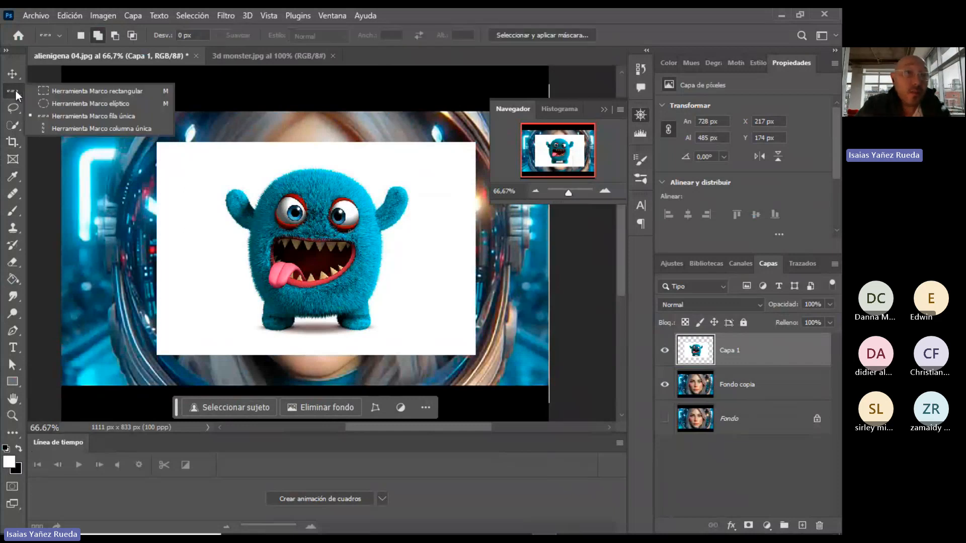
{"action": "left_click", "coordinate": [66, 93]}
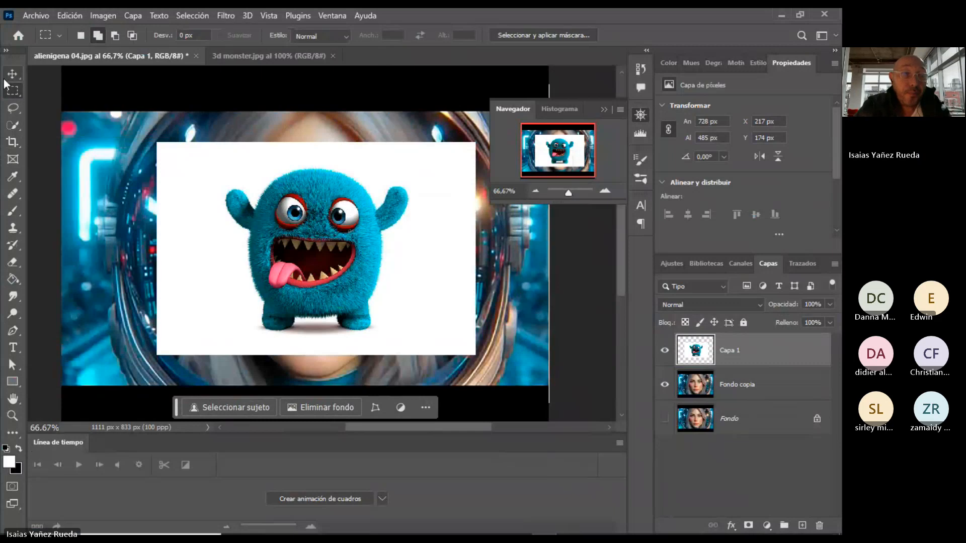
{"action": "right_click", "coordinate": [10, 92]}
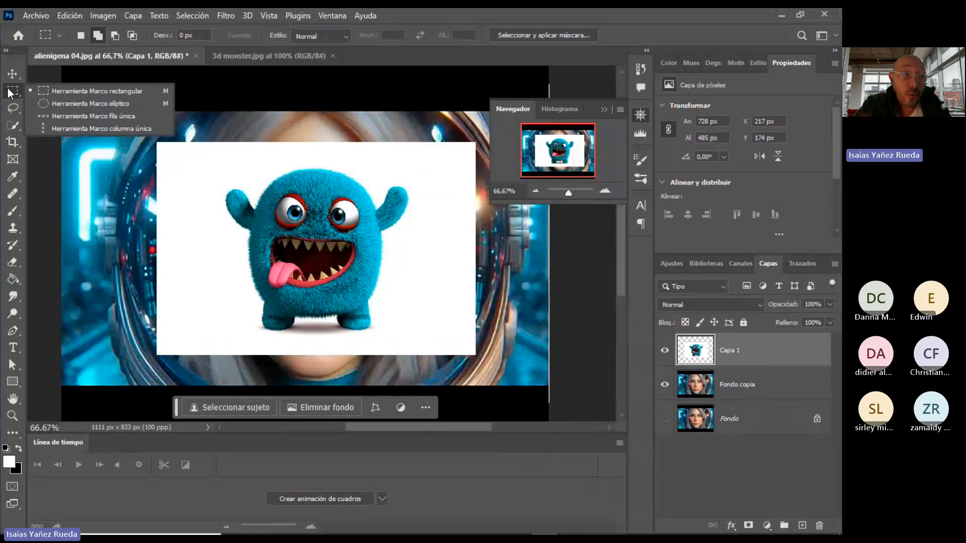
Select the entire blue monster, including its arms, mouth and feet, with the Quick Selection tool at 30 px.
{"action": "left_click", "coordinate": [11, 127]}
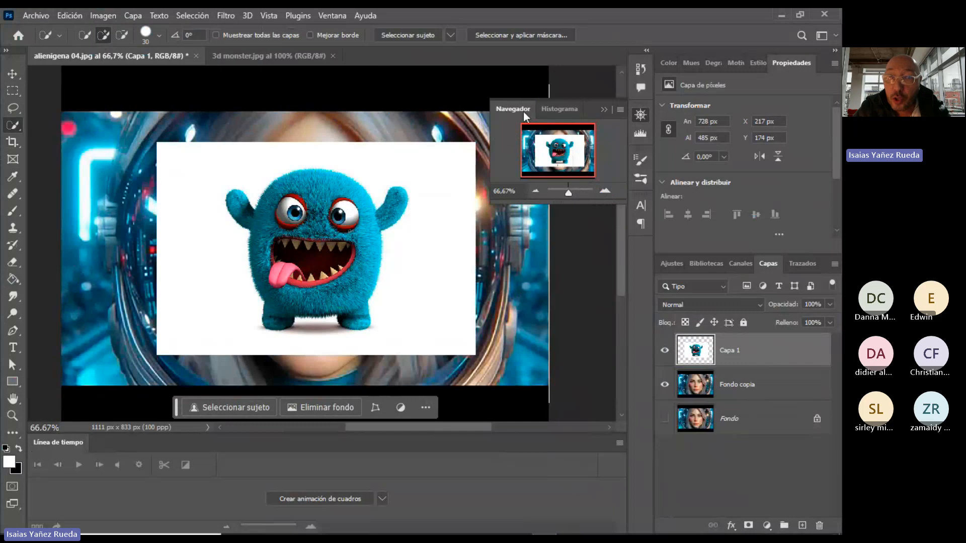
{"action": "left_click", "coordinate": [605, 191]}
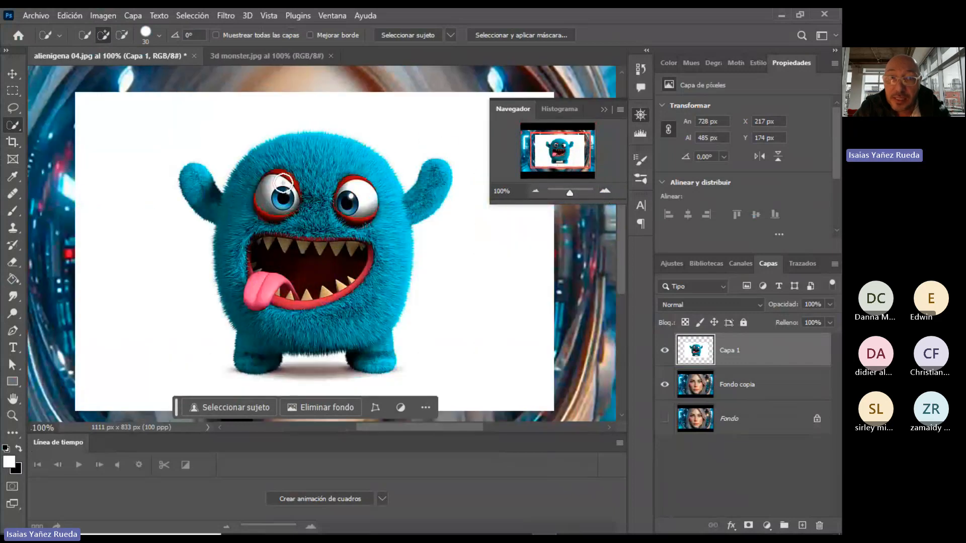
{"action": "mouse_move", "coordinate": [250, 214]}
{"action": "left_mouse_down"}
{"action": "mouse_move", "coordinate": [276, 178]}
{"action": "mouse_move", "coordinate": [304, 169]}
{"action": "mouse_move", "coordinate": [339, 175]}
{"action": "mouse_move", "coordinate": [356, 204]}
{"action": "mouse_move", "coordinate": [352, 186]}
{"action": "left_mouse_up"}
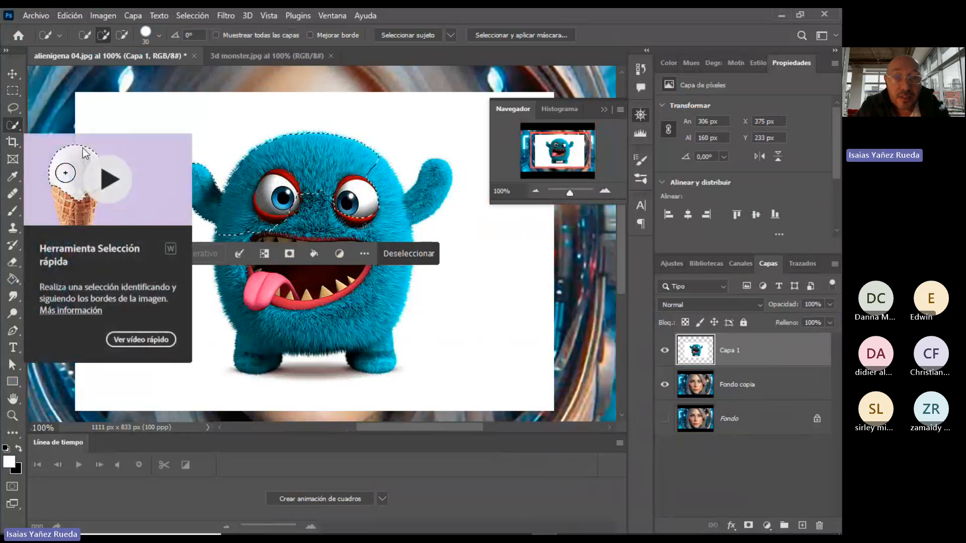
{"action": "left_click_drag", "start_coordinate": [324, 217], "coordinate": [373, 226]}
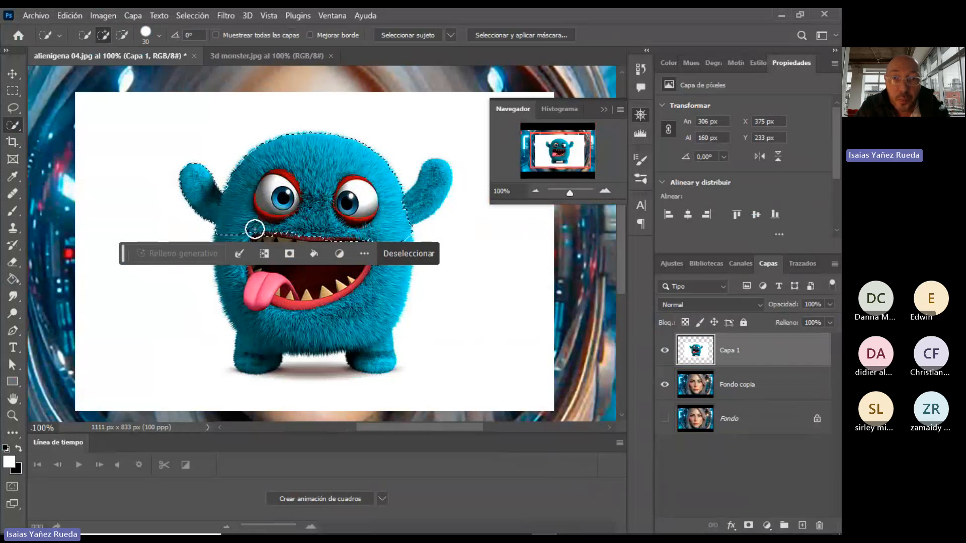
{"action": "mouse_move", "coordinate": [248, 263]}
{"action": "left_mouse_down"}
{"action": "mouse_move", "coordinate": [260, 332]}
{"action": "mouse_move", "coordinate": [307, 306]}
{"action": "mouse_move", "coordinate": [362, 315]}
{"action": "left_mouse_up"}
{"action": "left_click_drag", "start_coordinate": [365, 211], "coordinate": [401, 209]}
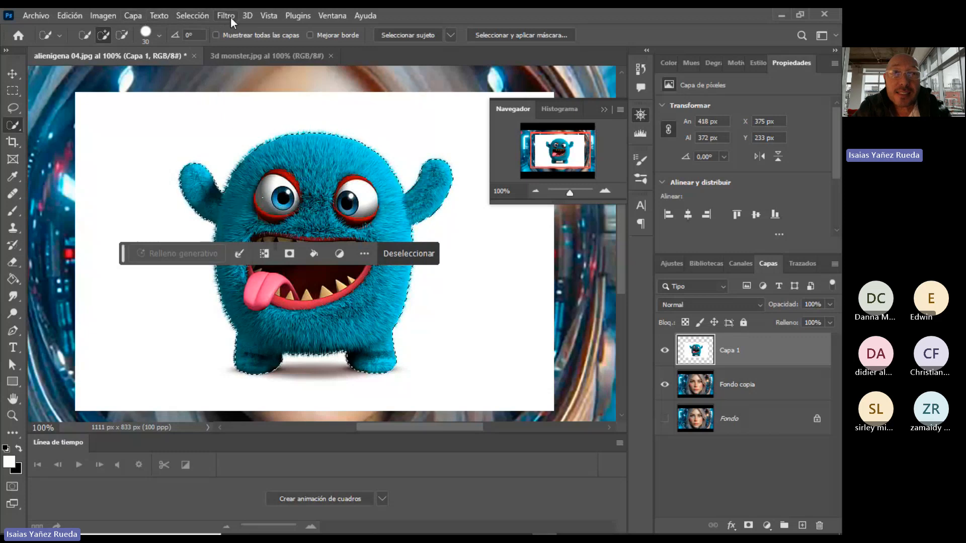
{"action": "left_click", "coordinate": [189, 15]}
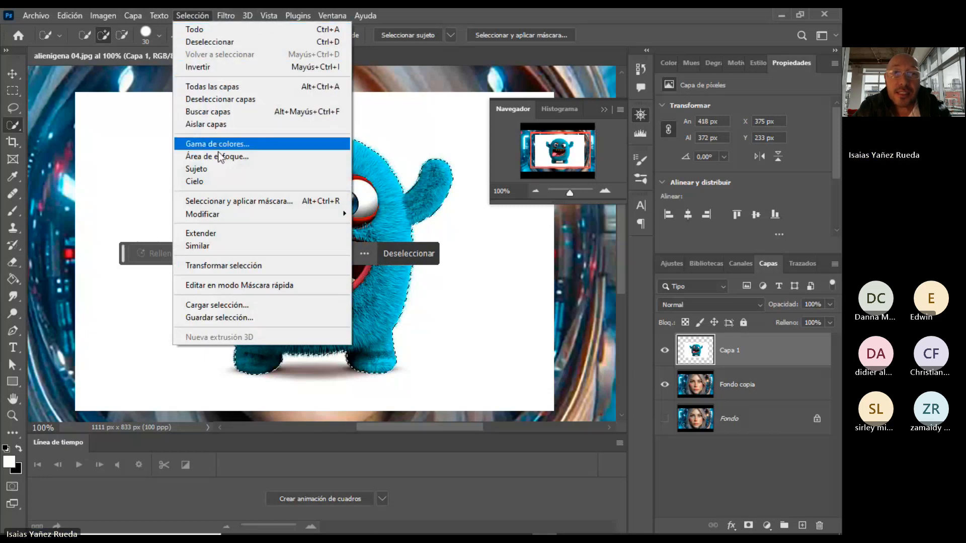
{"action": "mouse_move", "coordinate": [226, 217]}
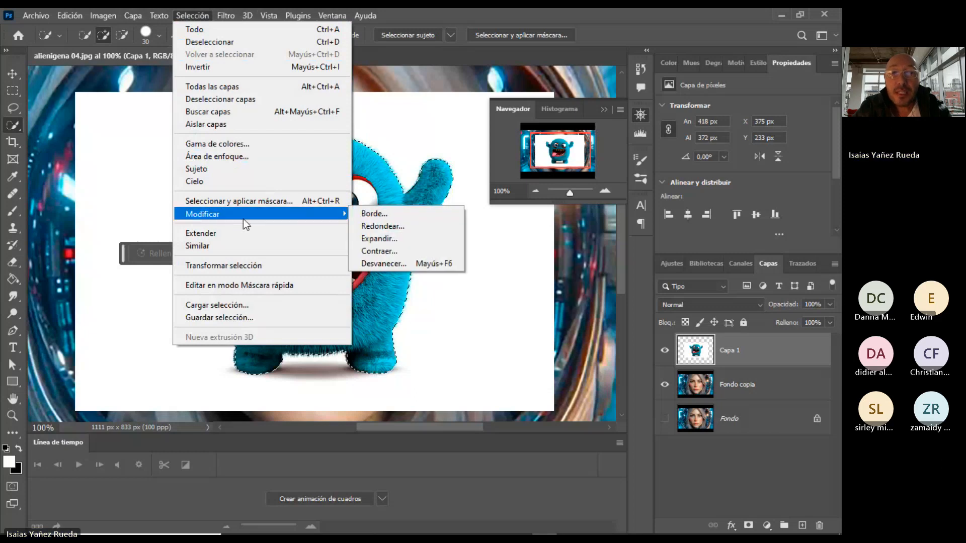
{"action": "left_click", "coordinate": [382, 264]}
{"action": "left_click_drag", "start_coordinate": [410, 145], "coordinate": [478, 311]}
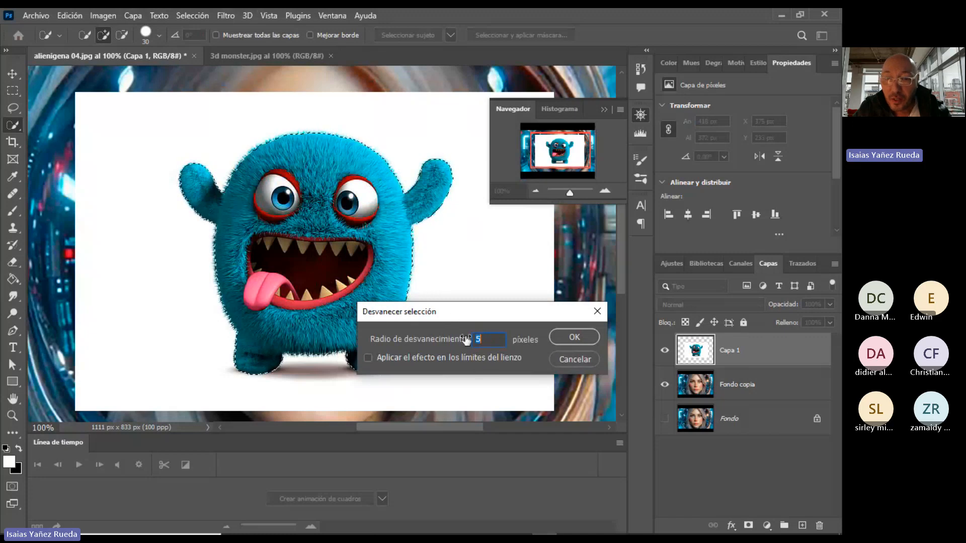
{"action": "left_click", "coordinate": [569, 360]}
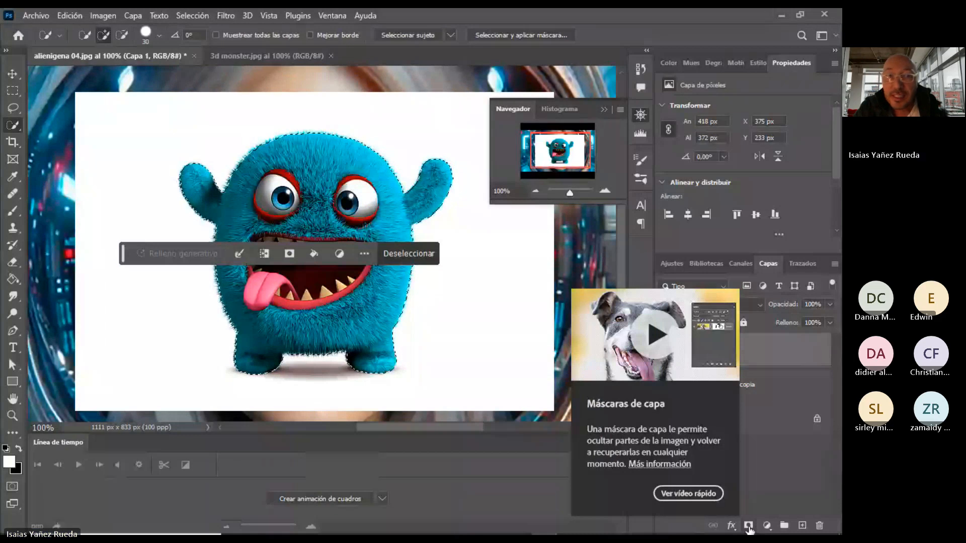
Add a layer mask from the monster selection, then display the mask on its own and return to the composite.
{"action": "left_click", "coordinate": [748, 526]}
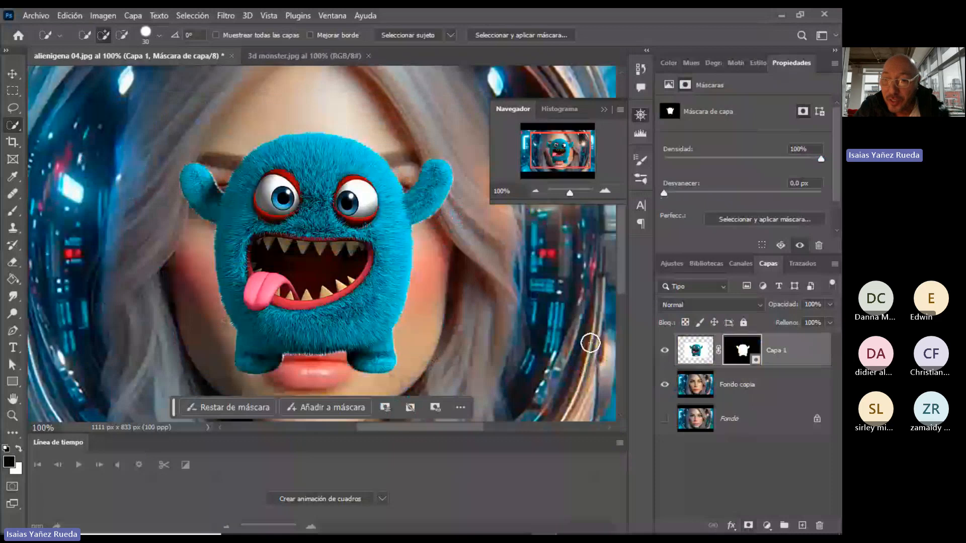
{"action": "left_click", "coordinate": [739, 355], "text": "alt"}
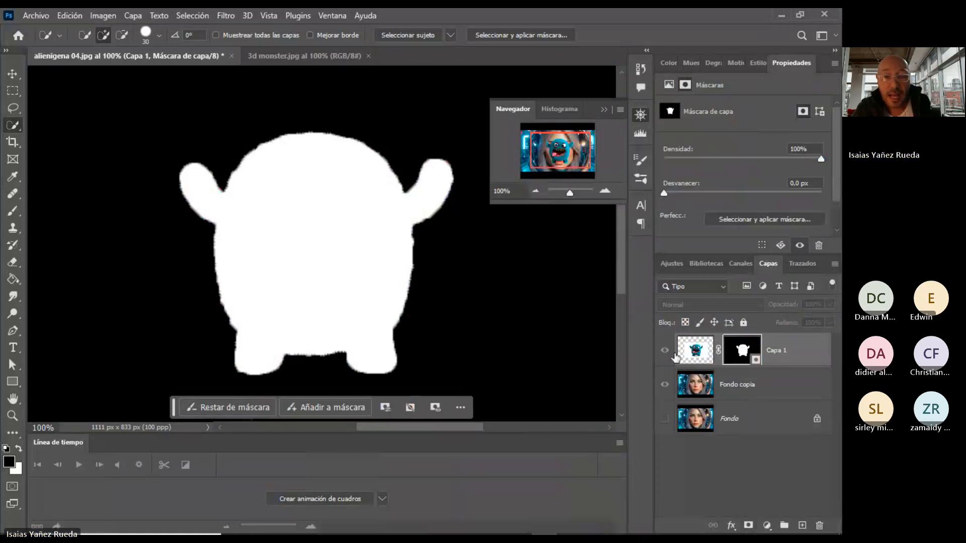
{"action": "left_click", "coordinate": [740, 355], "text": "alt"}
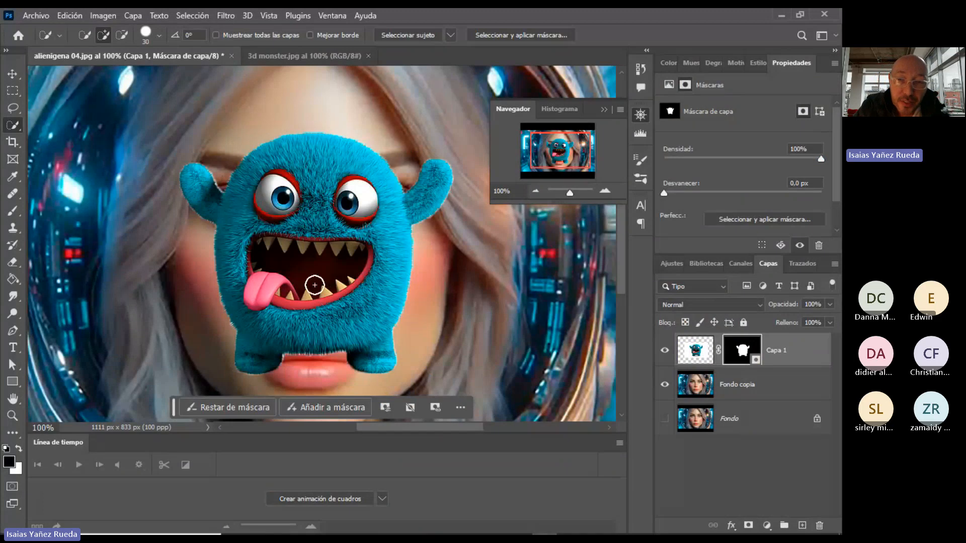
Paint out the white fringe between the monster's raised arm and head on the mask with a 17 px soft black brush.
{"action": "left_click", "coordinate": [605, 191]}
{"action": "left_click", "coordinate": [605, 191]}
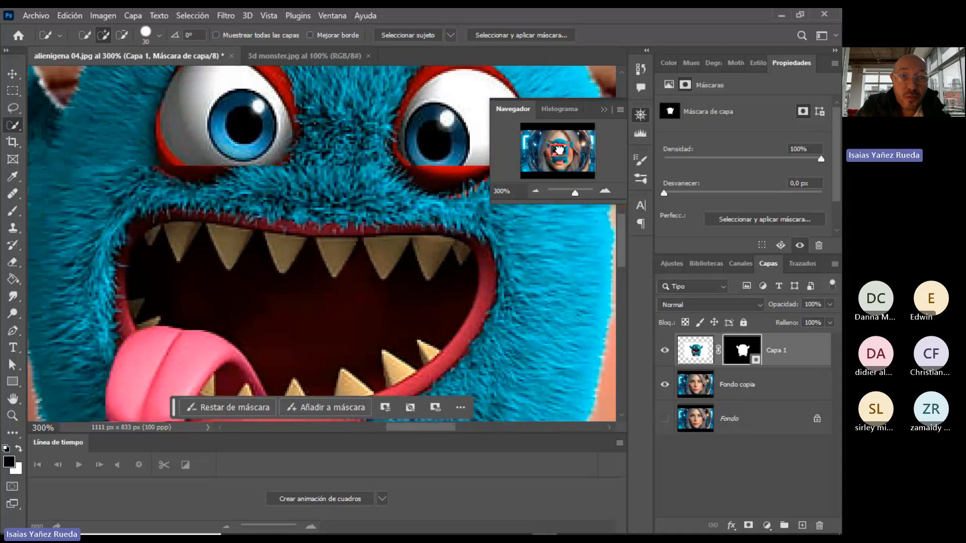
{"action": "left_click_drag", "start_coordinate": [558, 149], "coordinate": [550, 146]}
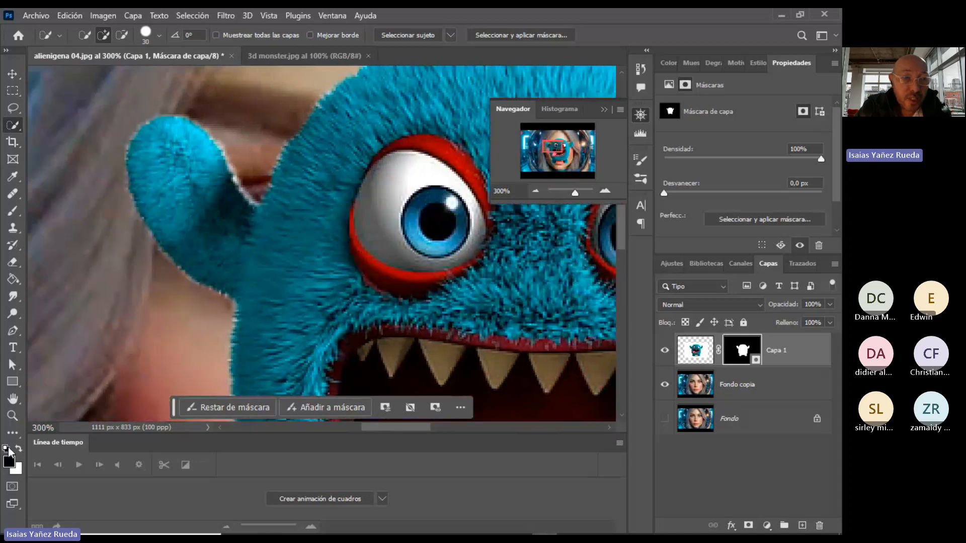
{"action": "left_click", "coordinate": [13, 210]}
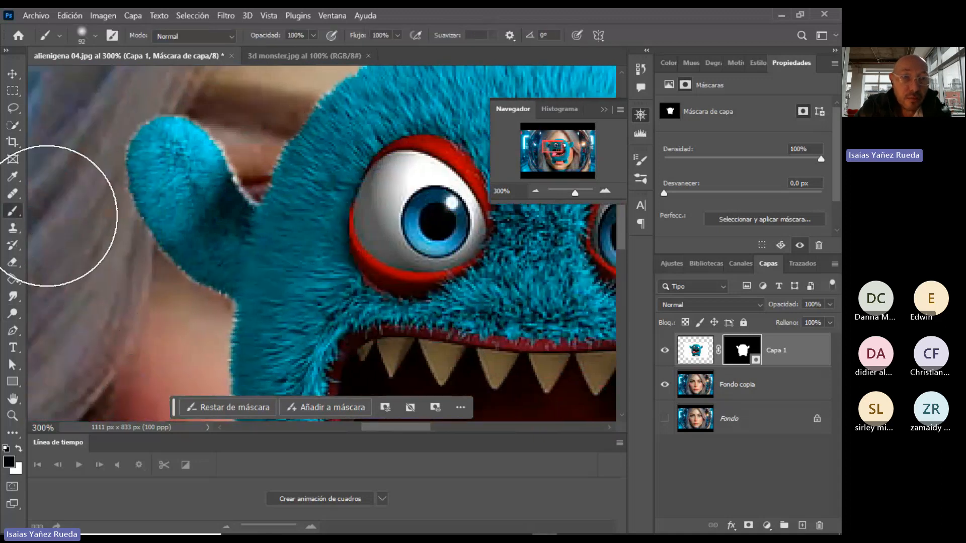
{"action": "left_click_drag", "start_coordinate": [46, 217], "coordinate": [173, 186]}
{"action": "left_click", "coordinate": [95, 36]}
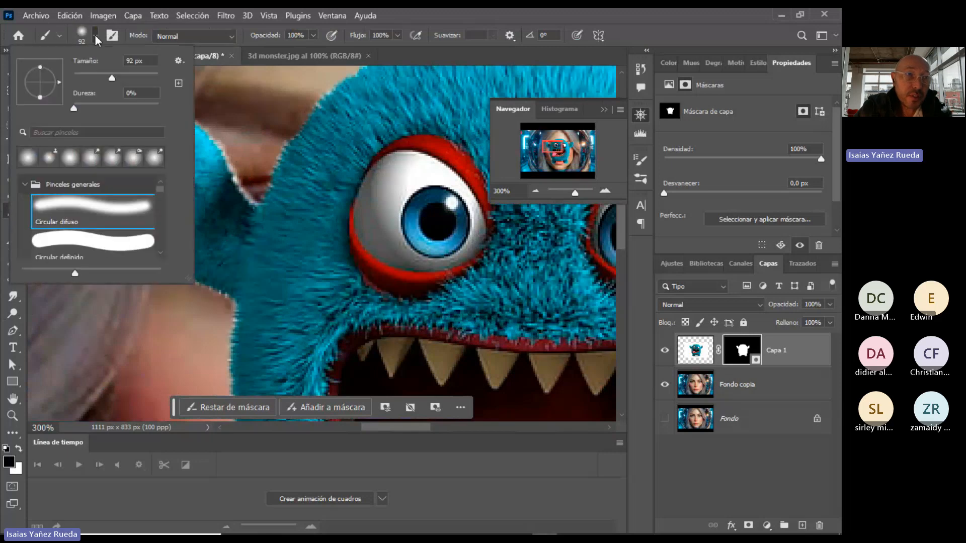
{"action": "left_click", "coordinate": [87, 74]}
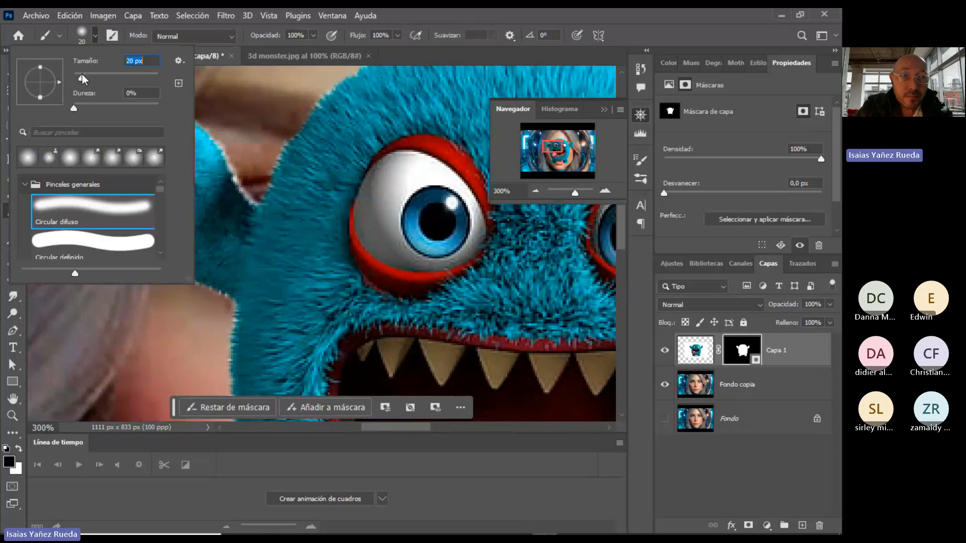
{"action": "left_click_drag", "start_coordinate": [81, 75], "coordinate": [80, 77]}
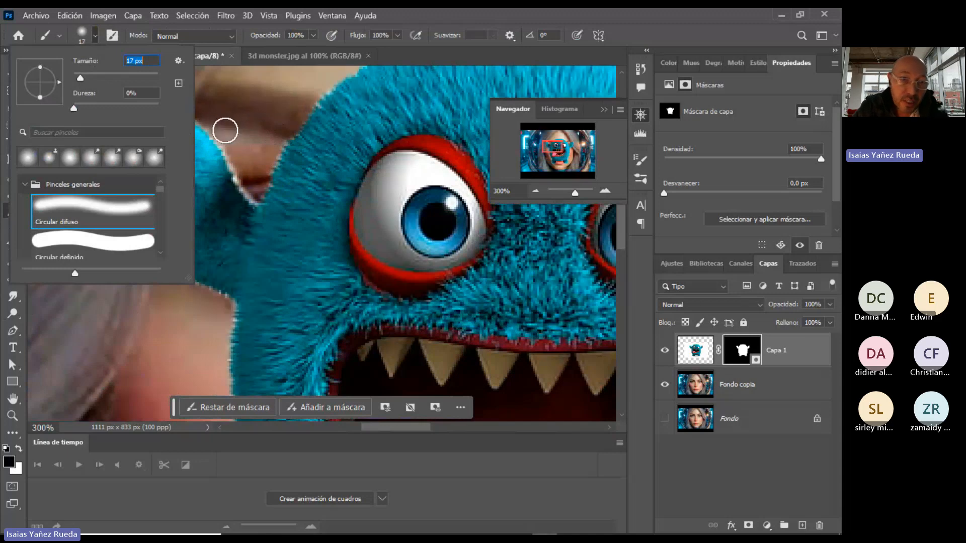
{"action": "left_click", "coordinate": [227, 135]}
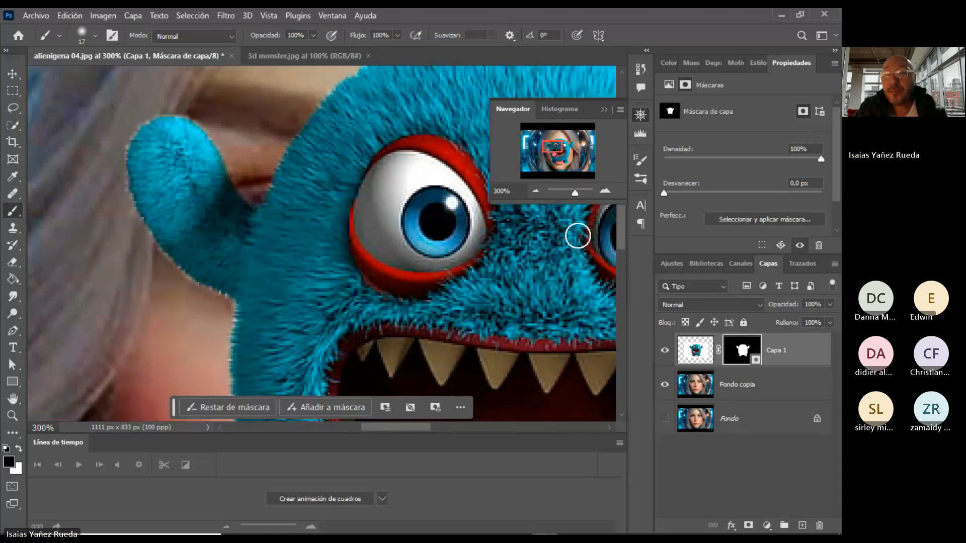
{"action": "left_click", "coordinate": [539, 190]}
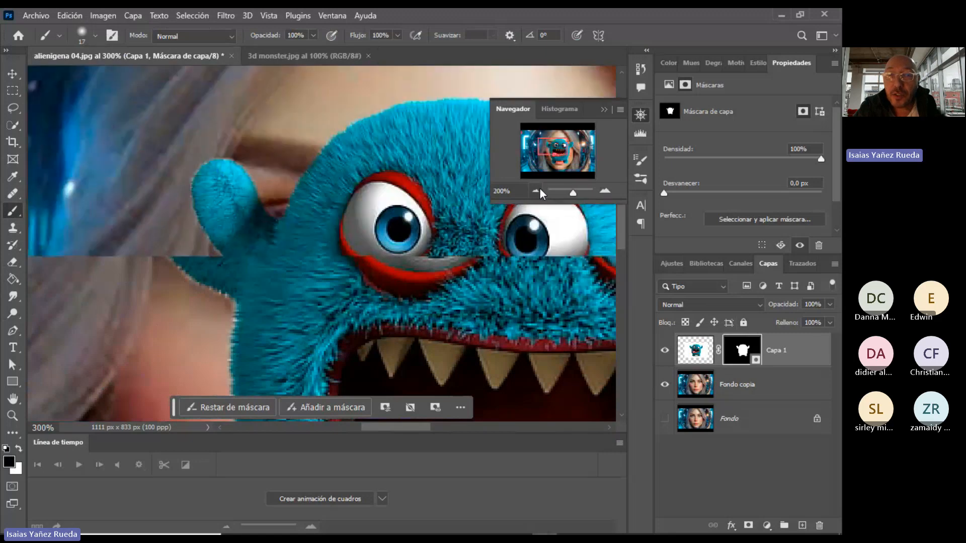
{"action": "left_click", "coordinate": [536, 189]}
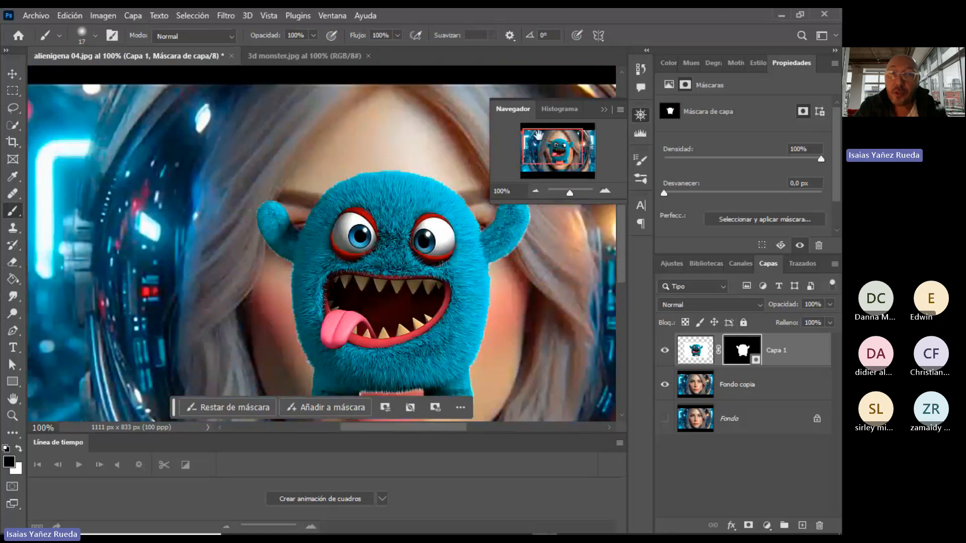
Delete the layer mask from Capa 1 without applying it to the layer.
{"action": "left_click_drag", "start_coordinate": [538, 136], "coordinate": [556, 151]}
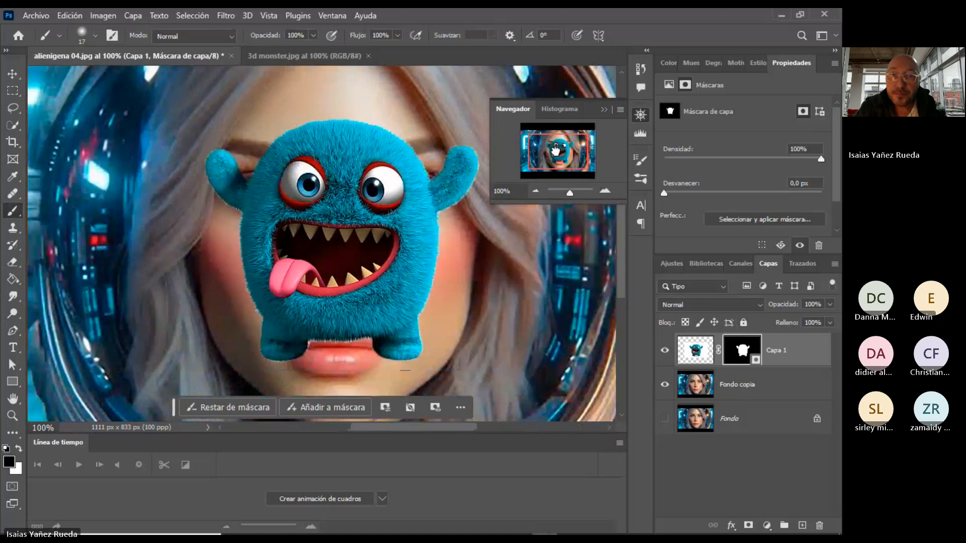
{"action": "left_click", "coordinate": [534, 190]}
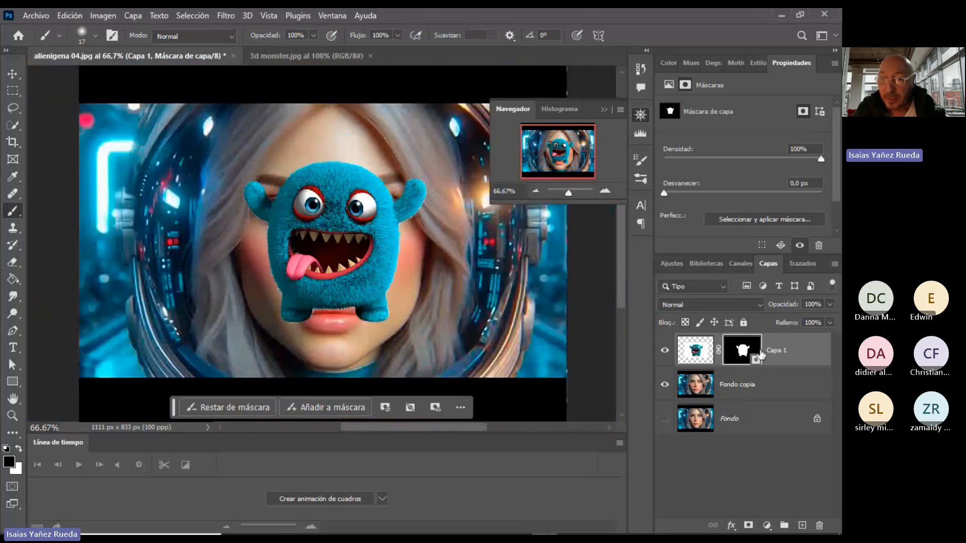
{"action": "left_click_drag", "start_coordinate": [751, 351], "coordinate": [817, 525]}
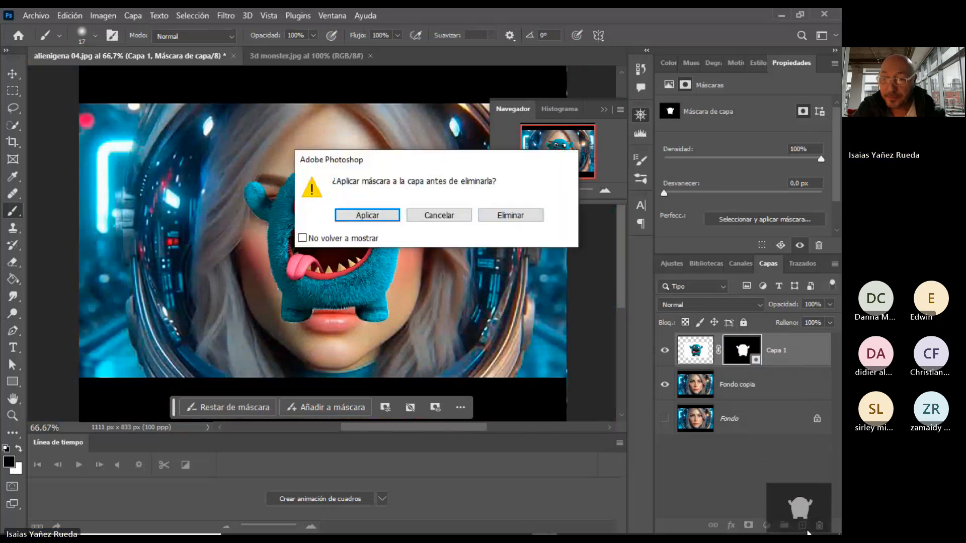
{"action": "left_click", "coordinate": [505, 216]}
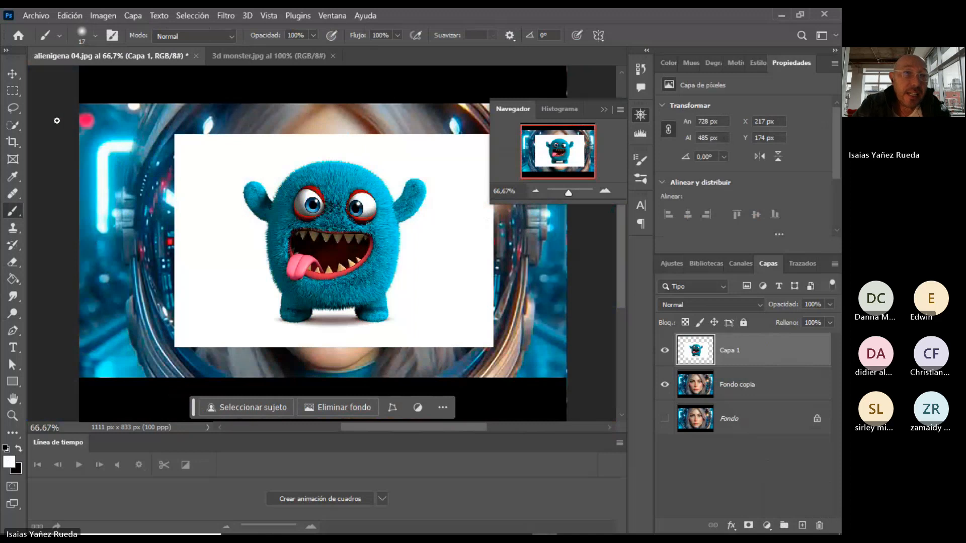
Select the entire blue monster again, including both arms and feet, with the Quick Selection tool at 30 px.
{"action": "left_click", "coordinate": [603, 192]}
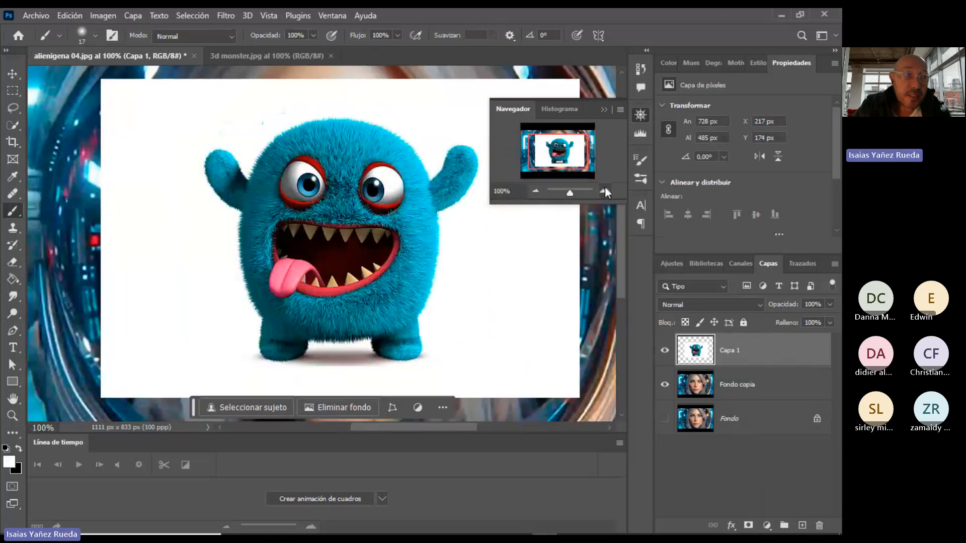
{"action": "left_click", "coordinate": [14, 122]}
{"action": "mouse_move", "coordinate": [316, 185]}
{"action": "left_mouse_down"}
{"action": "mouse_move", "coordinate": [301, 203]}
{"action": "mouse_move", "coordinate": [286, 178]}
{"action": "mouse_move", "coordinate": [260, 196]}
{"action": "left_mouse_up"}
{"action": "mouse_move", "coordinate": [299, 159]}
{"action": "left_mouse_down"}
{"action": "mouse_move", "coordinate": [333, 147]}
{"action": "mouse_move", "coordinate": [391, 158]}
{"action": "mouse_move", "coordinate": [408, 193]}
{"action": "mouse_move", "coordinate": [402, 249]}
{"action": "mouse_move", "coordinate": [375, 279]}
{"action": "mouse_move", "coordinate": [346, 286]}
{"action": "mouse_move", "coordinate": [304, 285]}
{"action": "mouse_move", "coordinate": [263, 260]}
{"action": "mouse_move", "coordinate": [265, 293]}
{"action": "left_mouse_up"}
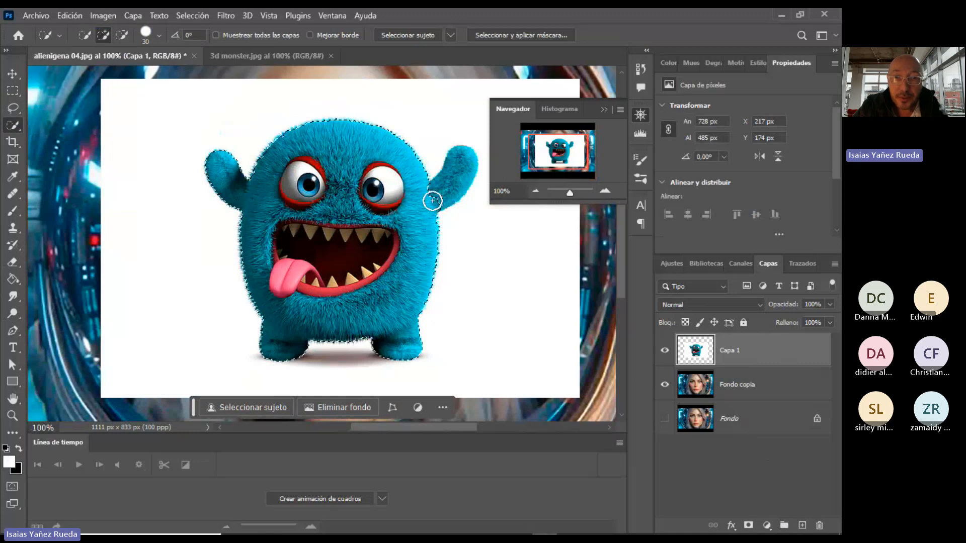
{"action": "left_click_drag", "start_coordinate": [433, 201], "coordinate": [438, 194]}
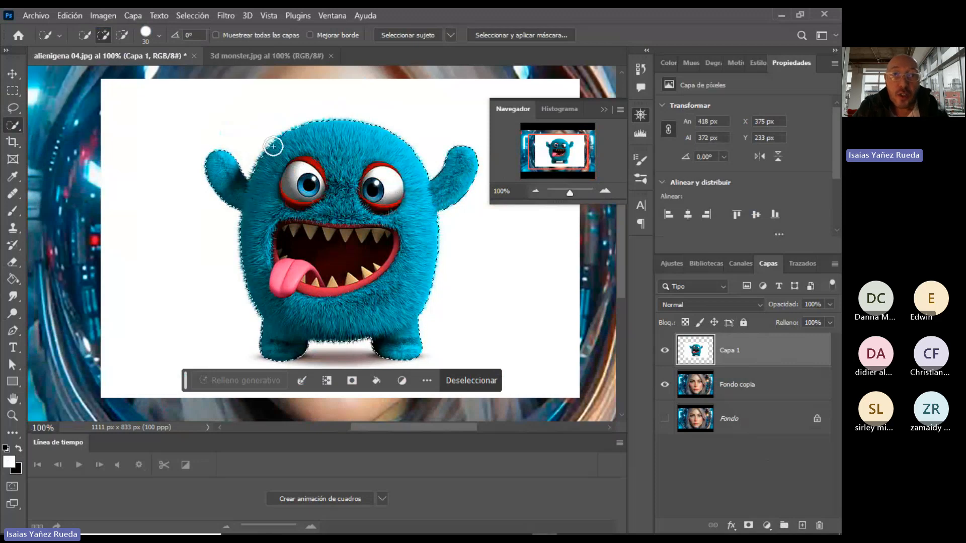
Feather the monster selection with a radius of 5 pixels.
{"action": "left_click", "coordinate": [187, 16]}
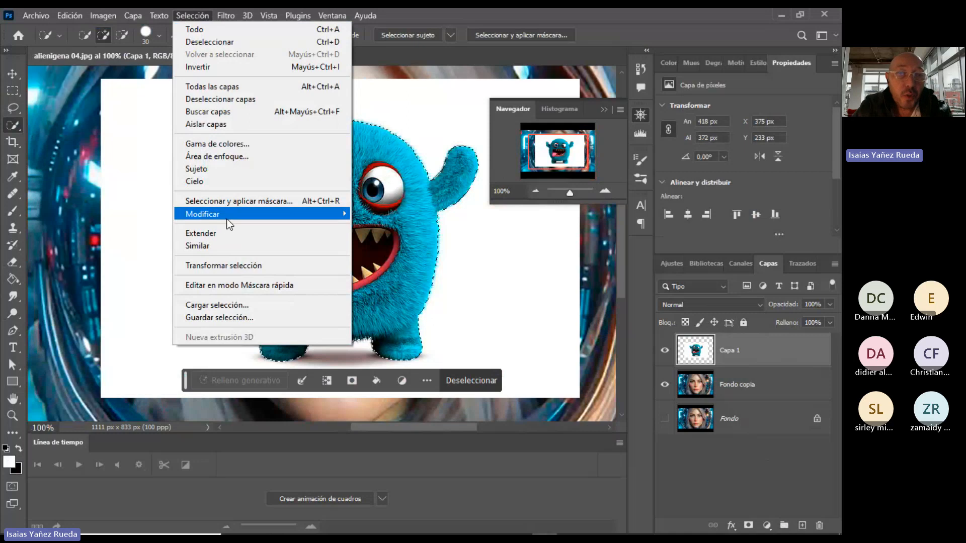
{"action": "mouse_move", "coordinate": [291, 216]}
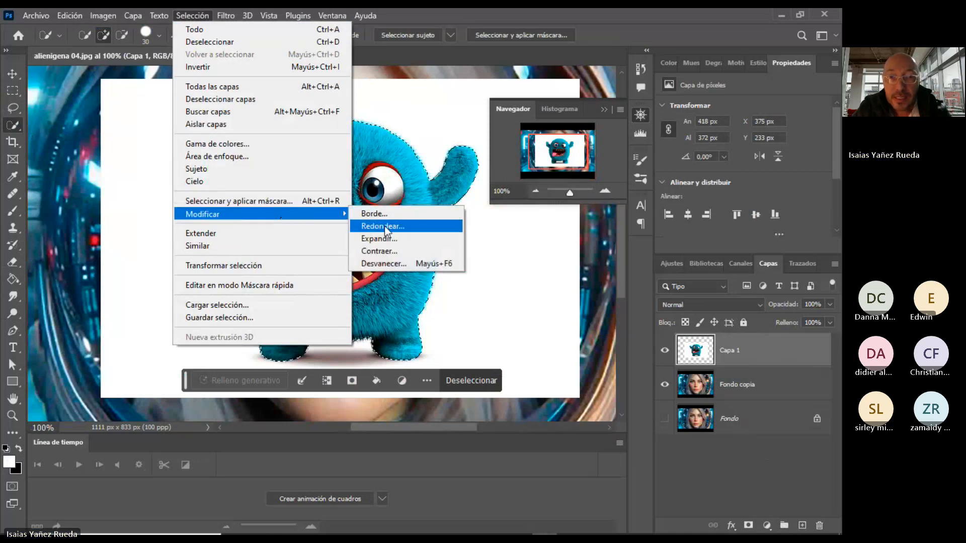
{"action": "left_click", "coordinate": [388, 263]}
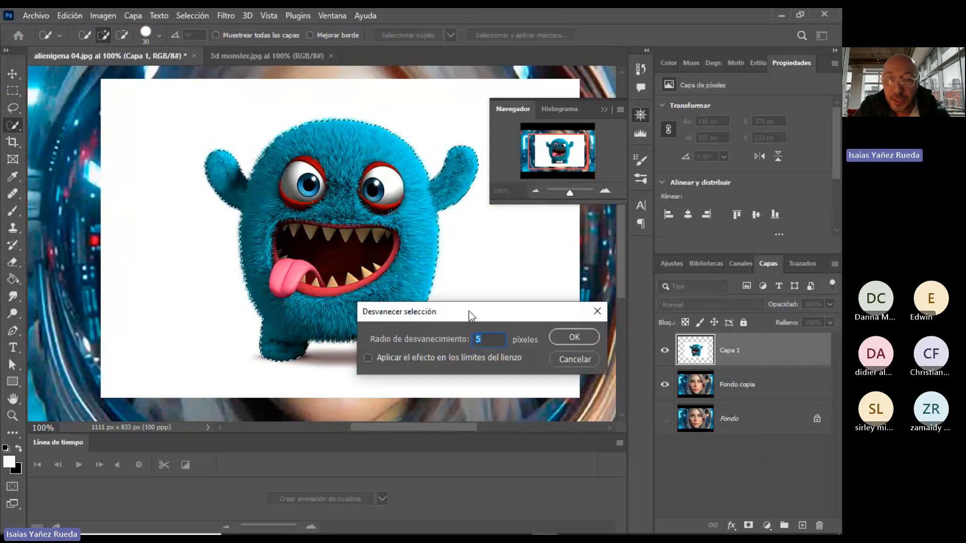
{"action": "left_click", "coordinate": [583, 337]}
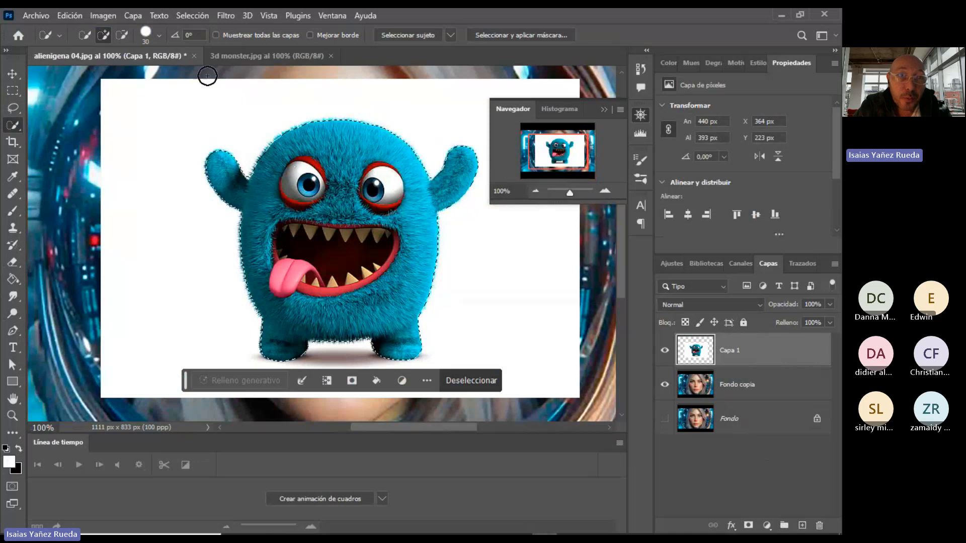
Contract the monster selection by 2 pixels.
{"action": "left_click", "coordinate": [189, 15]}
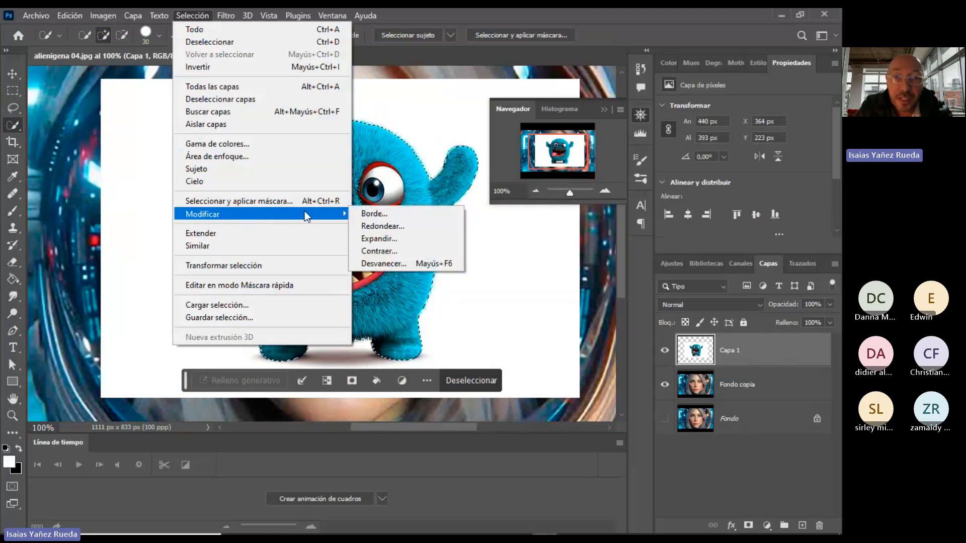
{"action": "left_click", "coordinate": [385, 251]}
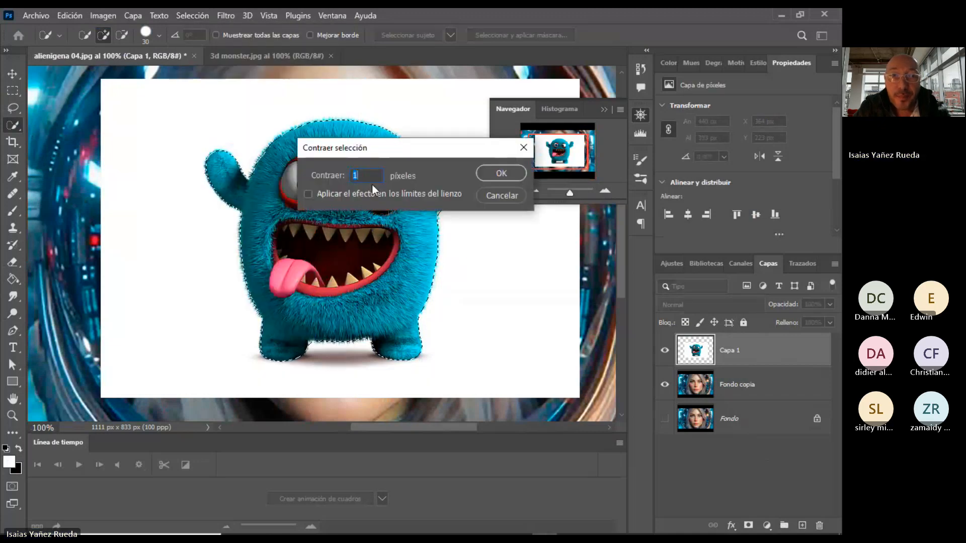
{"action": "left_click", "coordinate": [361, 176]}
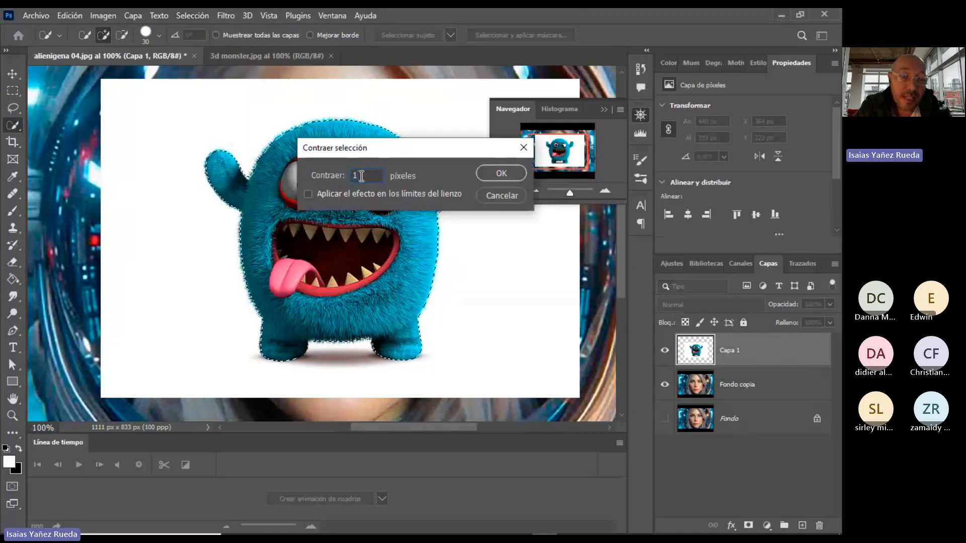
{"action": "key", "text": "BackSpace"}
{"action": "type", "text": "2"}
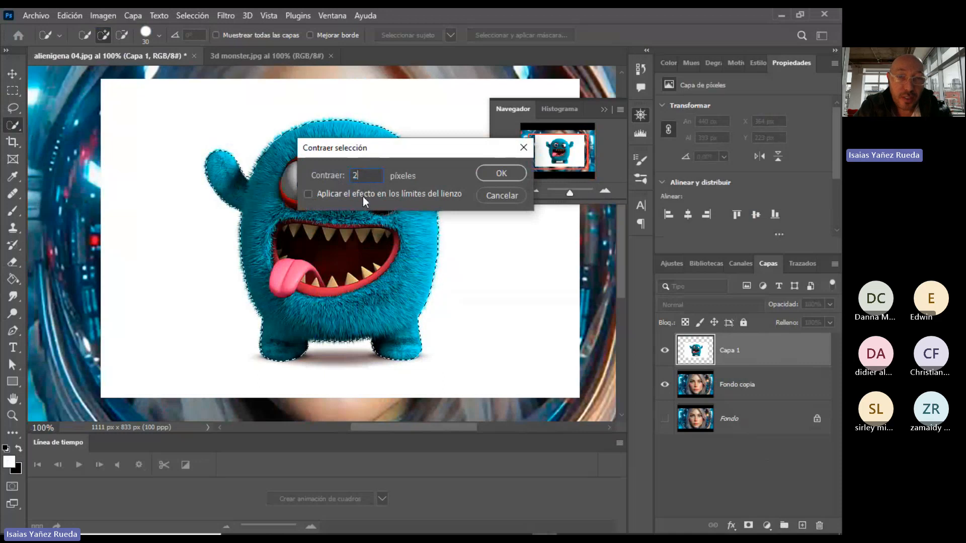
{"action": "left_click", "coordinate": [504, 173]}
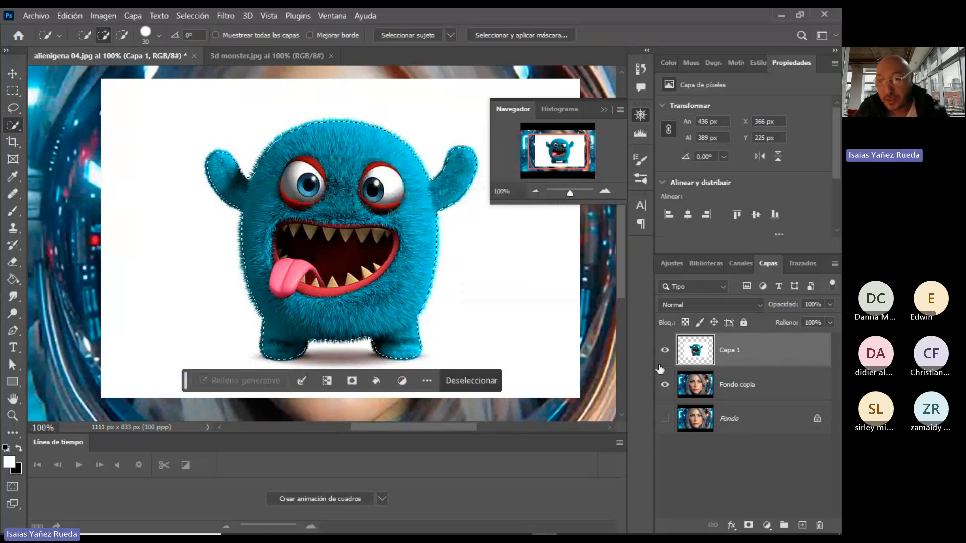
Add a layer mask to Capa 1 from the feathered and contracted monster selection.
{"action": "left_click", "coordinate": [748, 526]}
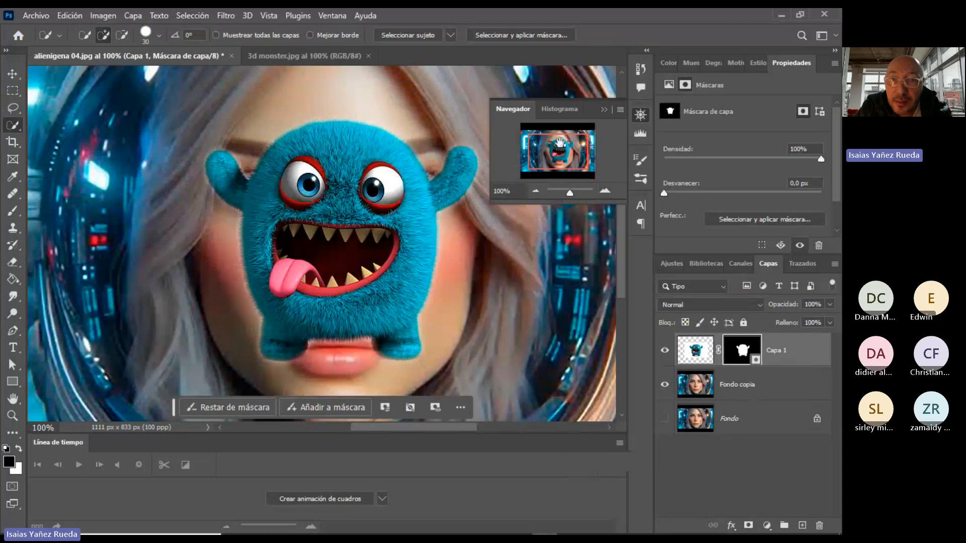
{"action": "left_click_drag", "start_coordinate": [560, 143], "coordinate": [567, 145]}
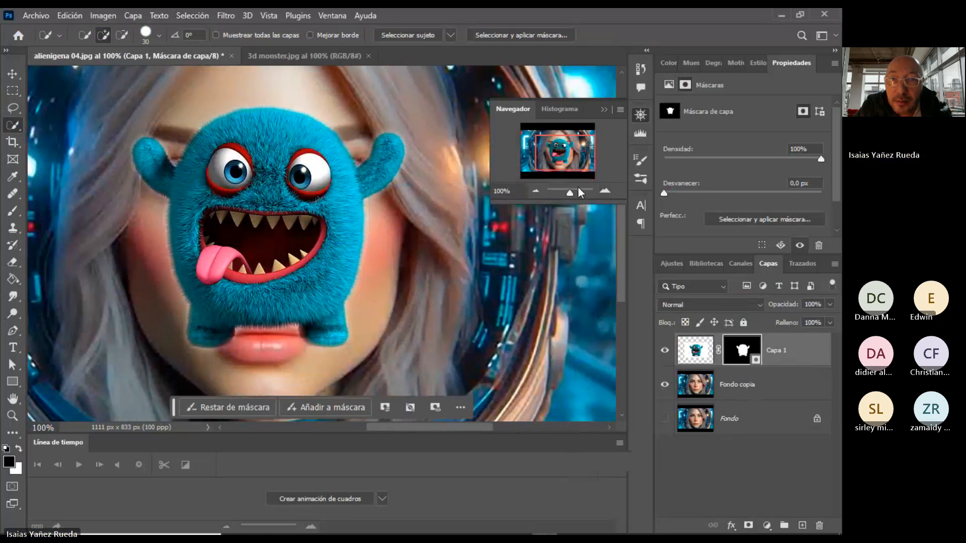
{"action": "left_click", "coordinate": [604, 191]}
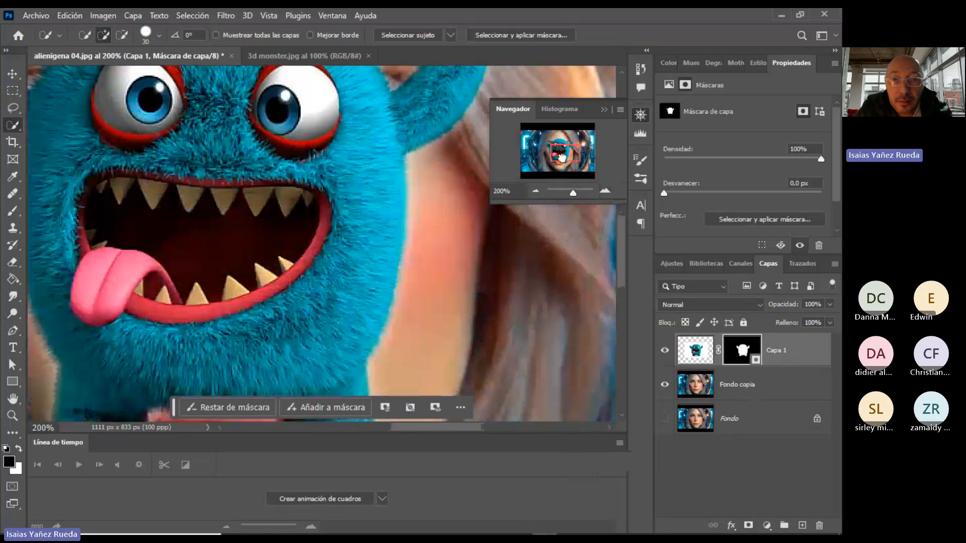
{"action": "left_click_drag", "start_coordinate": [560, 156], "coordinate": [565, 147]}
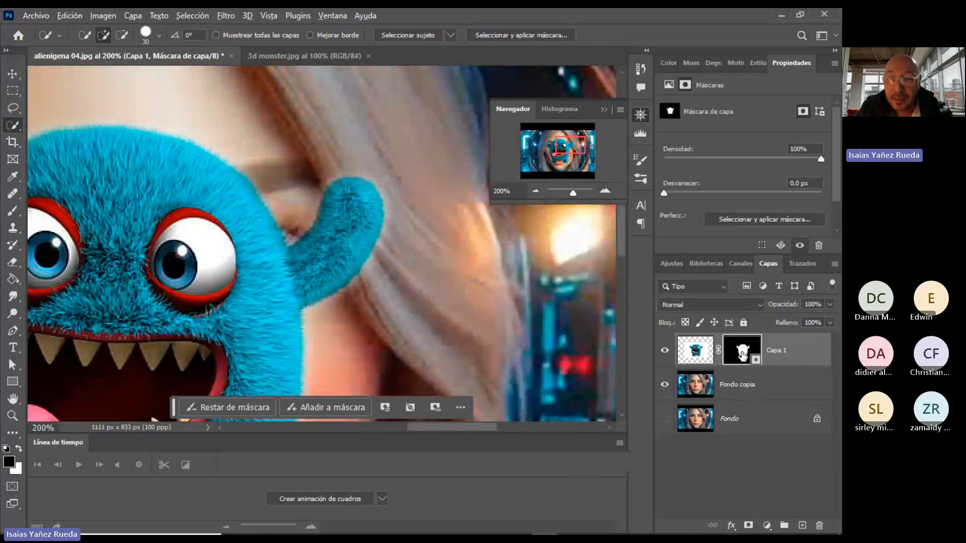
Display the Capa 1 mask on its own to examine its soft edge, then return to the full composite.
{"action": "left_click", "coordinate": [741, 354], "text": "alt"}
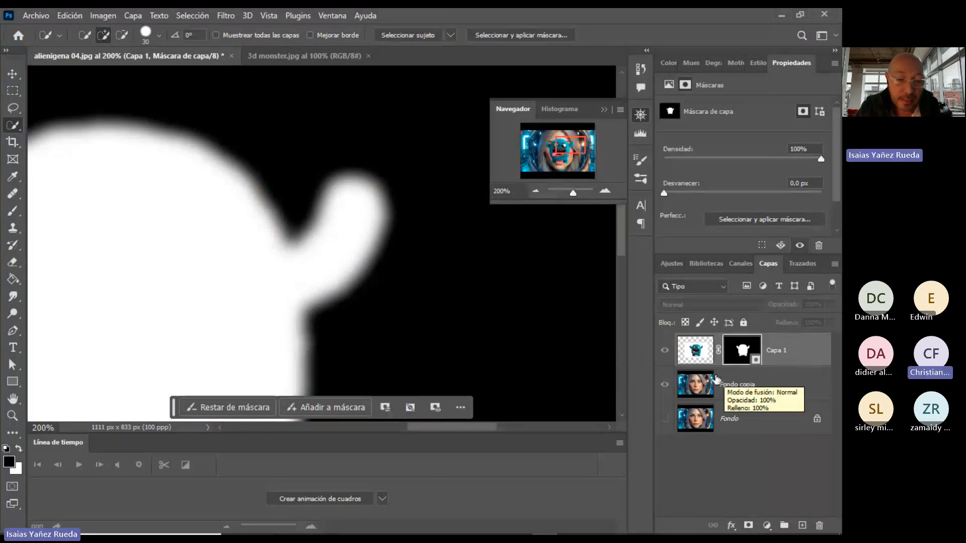
{"action": "left_click", "coordinate": [744, 355], "text": "alt"}
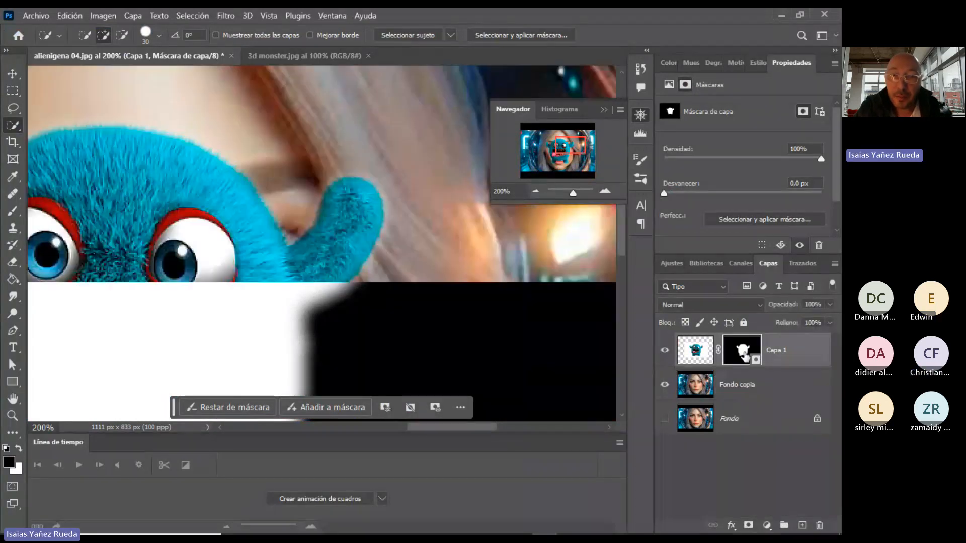
{"action": "left_click", "coordinate": [536, 191]}
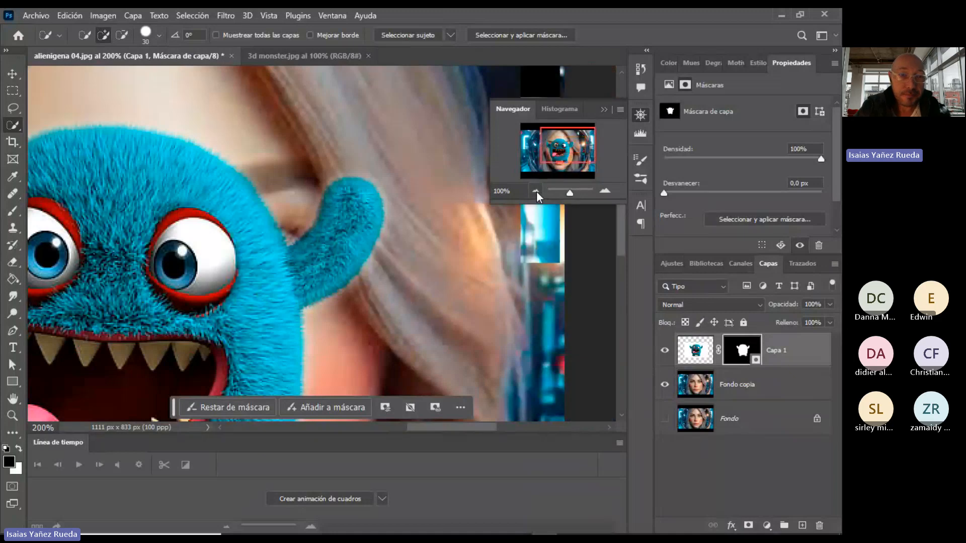
{"action": "left_click", "coordinate": [536, 191]}
{"action": "left_click", "coordinate": [562, 152]}
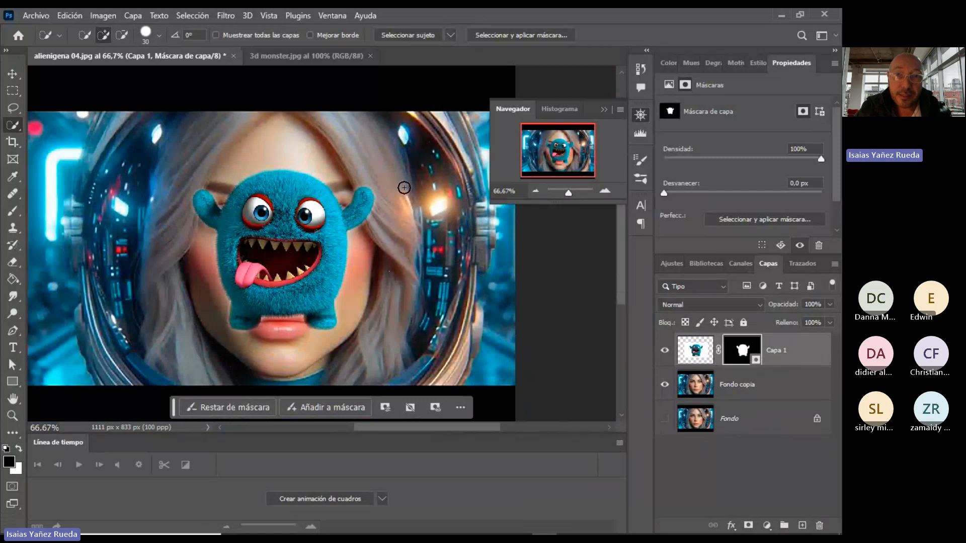
Activate the Move tool.
{"action": "left_click", "coordinate": [13, 74]}
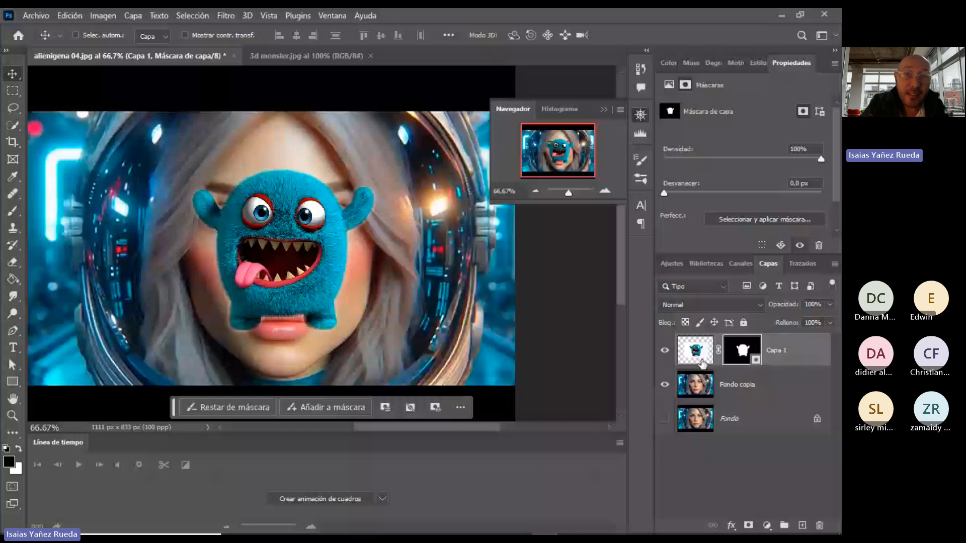
{"action": "key", "text": "ctrl+t"}
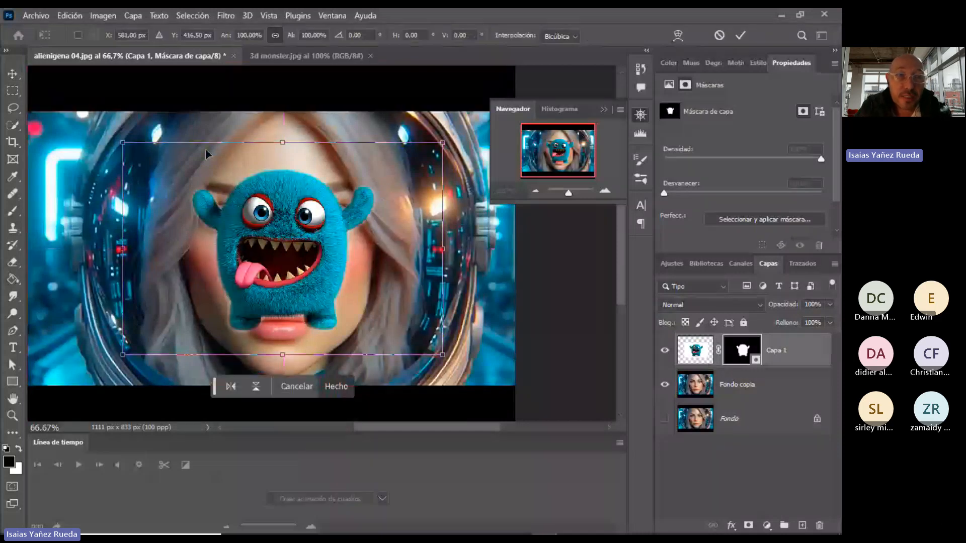
{"action": "left_click", "coordinate": [59, 16]}
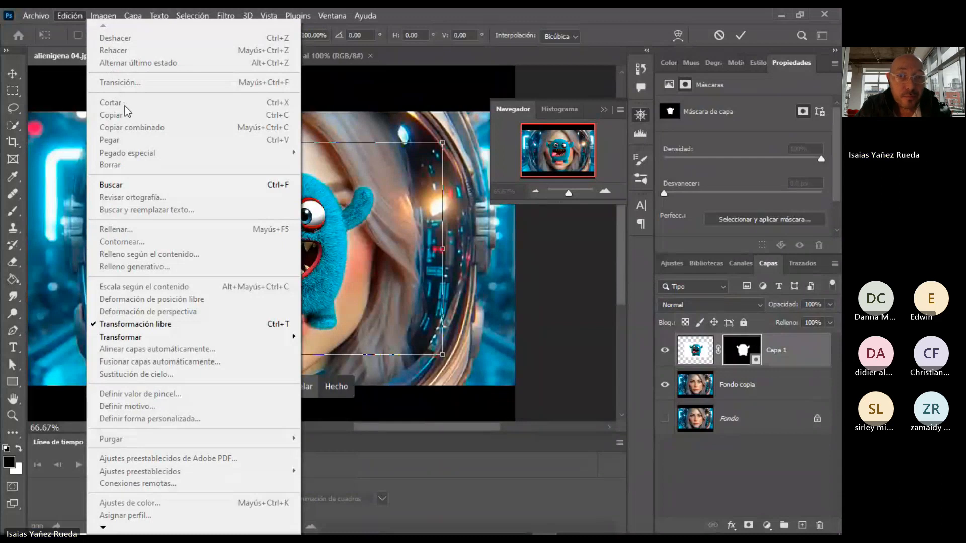
{"action": "mouse_move", "coordinate": [129, 337]}
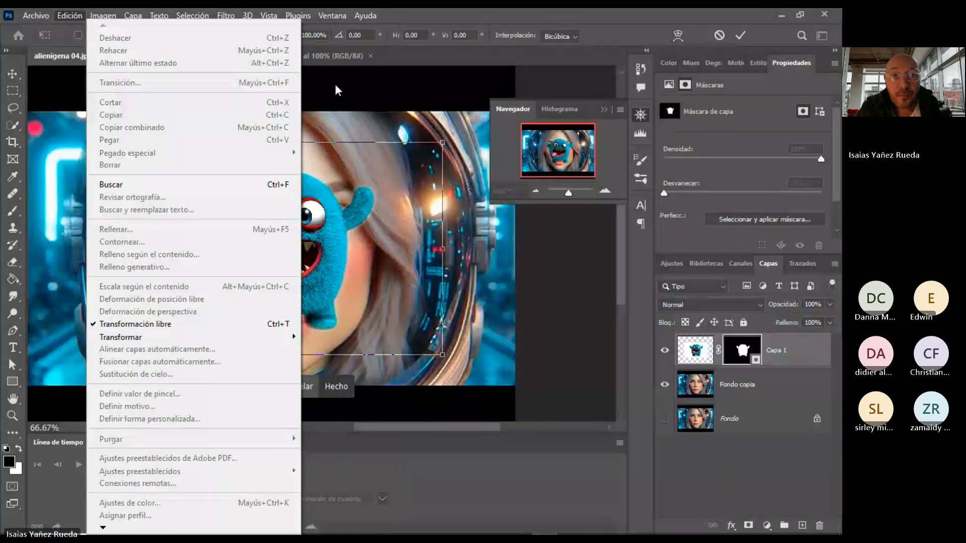
{"action": "mouse_move", "coordinate": [47, 13]}
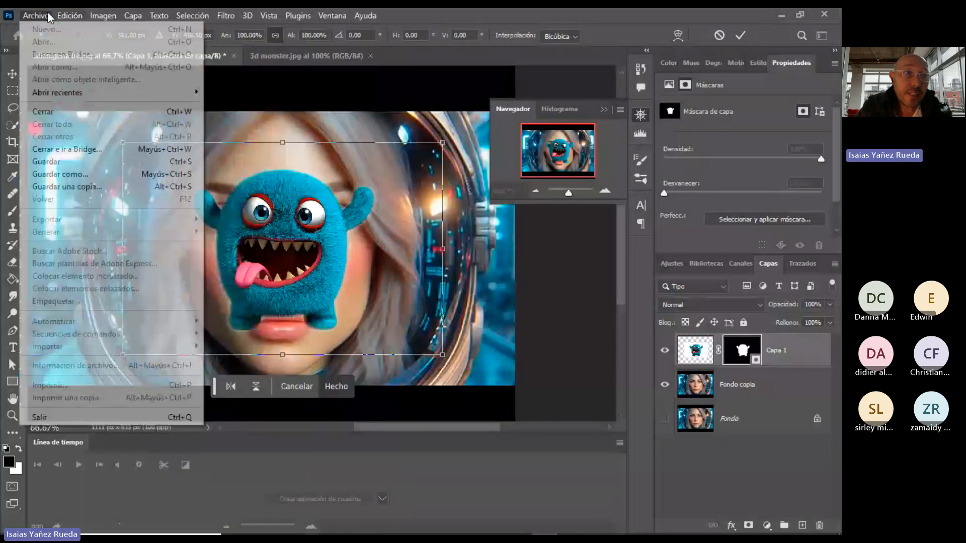
{"action": "key", "text": "Escape"}
{"action": "key", "text": "Escape"}
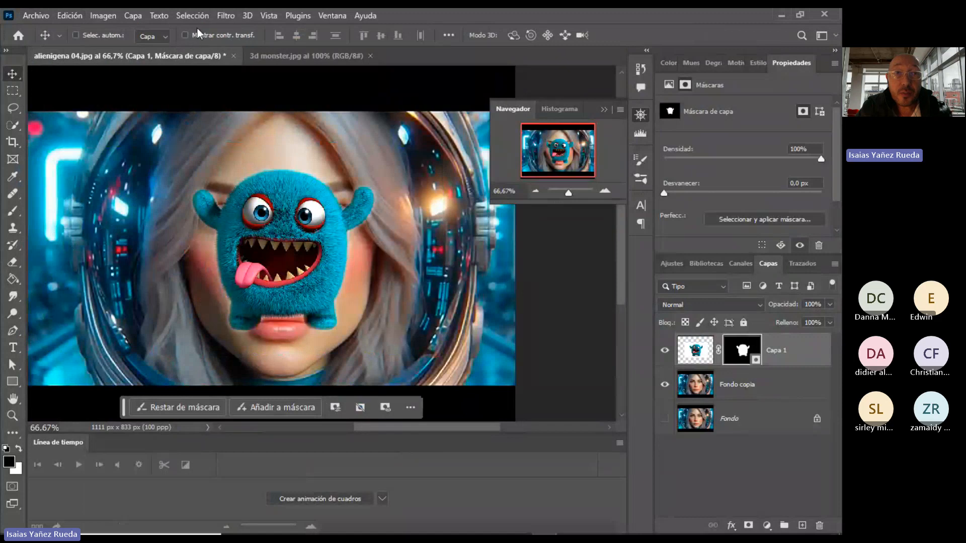
{"action": "left_click", "coordinate": [183, 35]}
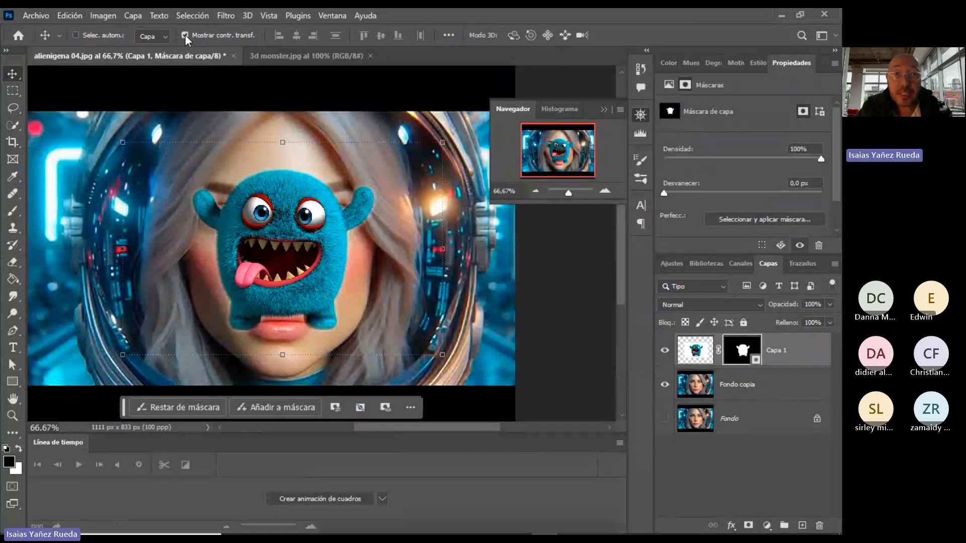
{"action": "left_click", "coordinate": [185, 35]}
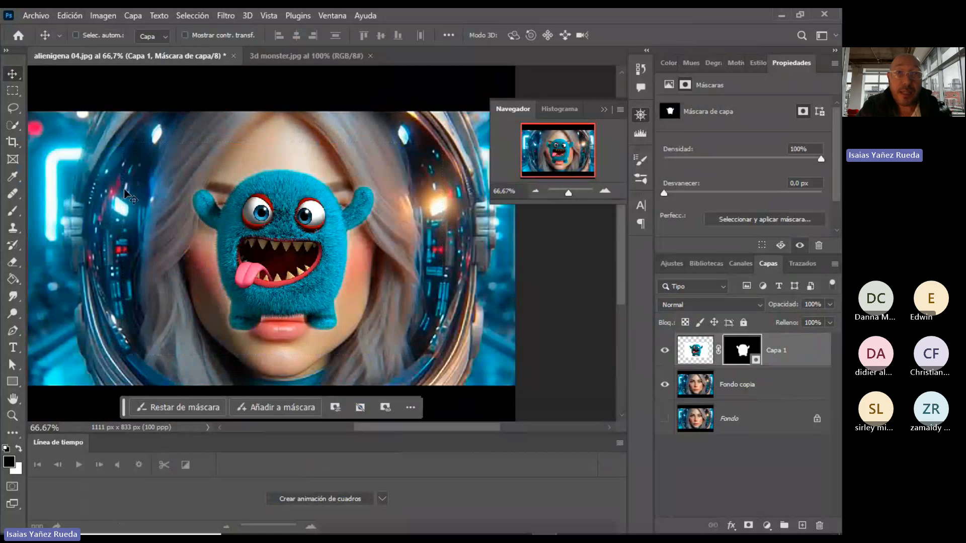
Enlarge the monster on Capa 1 with Free Transform to about 155% width and 127% height, covering most of the woman's face.
{"action": "left_click", "coordinate": [75, 35]}
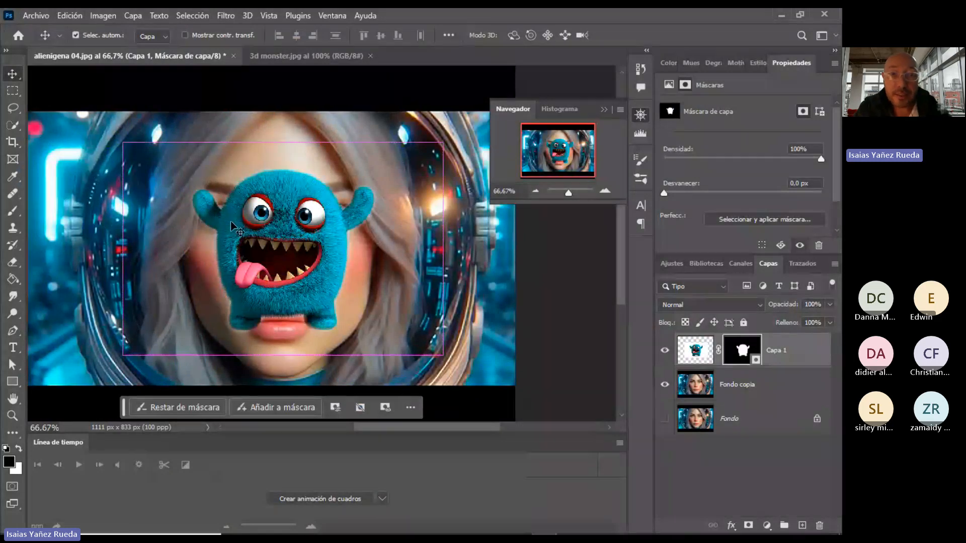
{"action": "key", "text": "ctrl+t"}
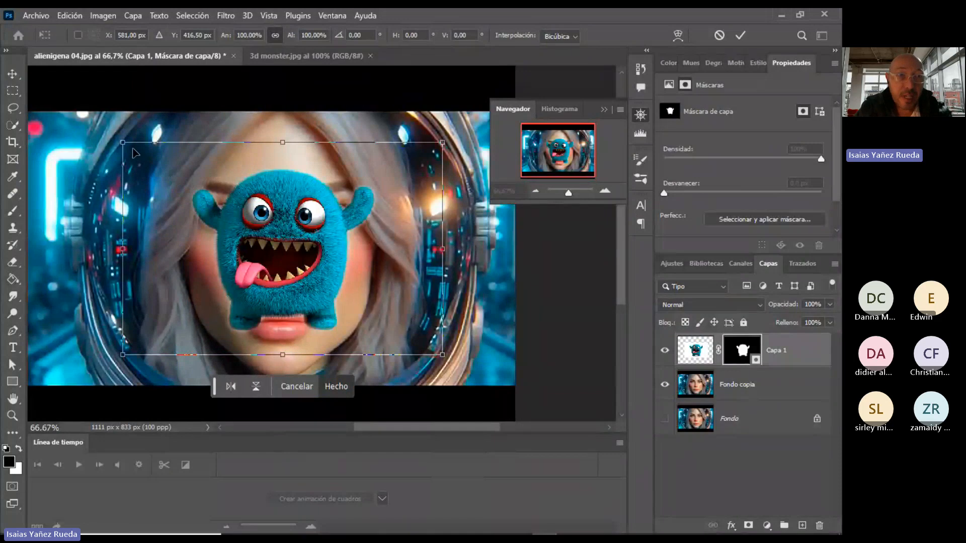
{"action": "left_click_drag", "start_coordinate": [128, 146], "coordinate": [97, 125]}
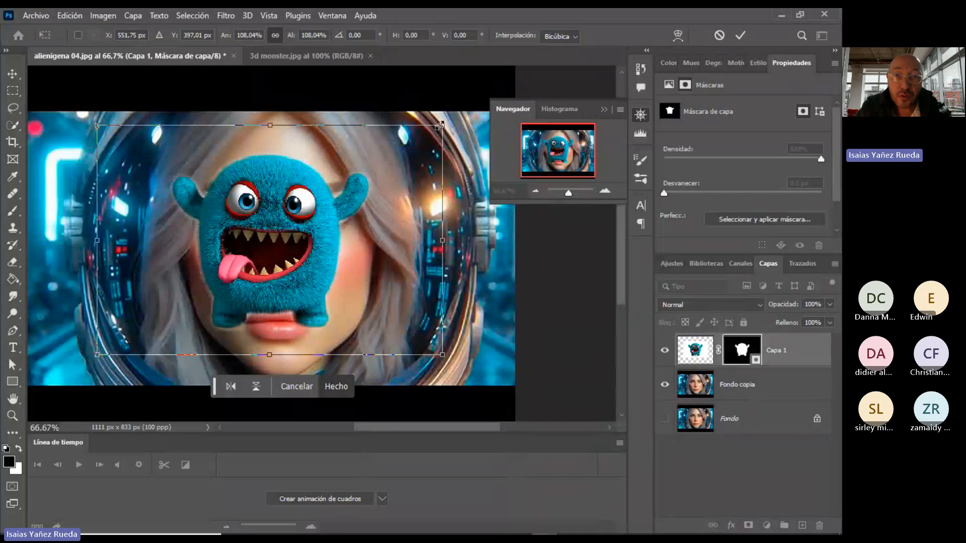
{"action": "left_click_drag", "start_coordinate": [444, 241], "coordinate": [487, 245]}
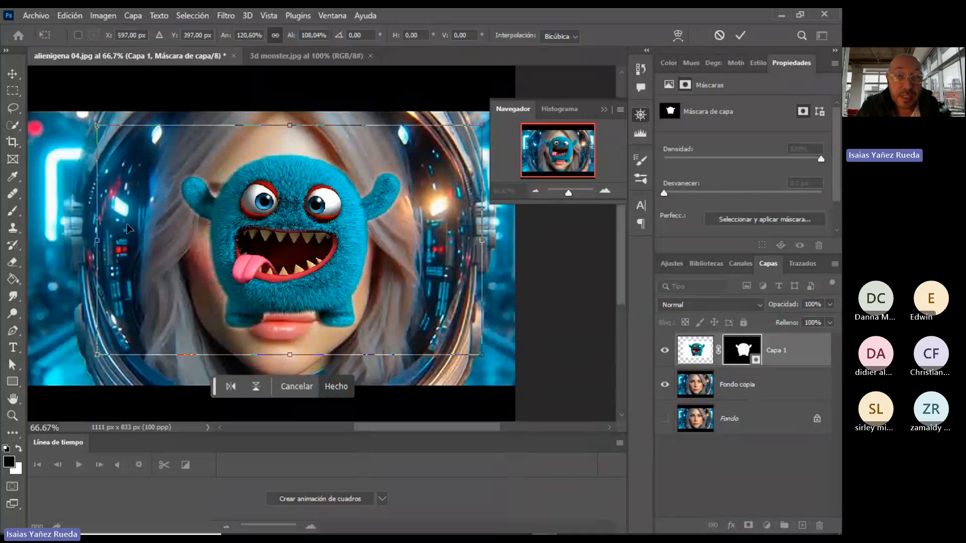
{"action": "left_click_drag", "start_coordinate": [96, 242], "coordinate": [68, 242]}
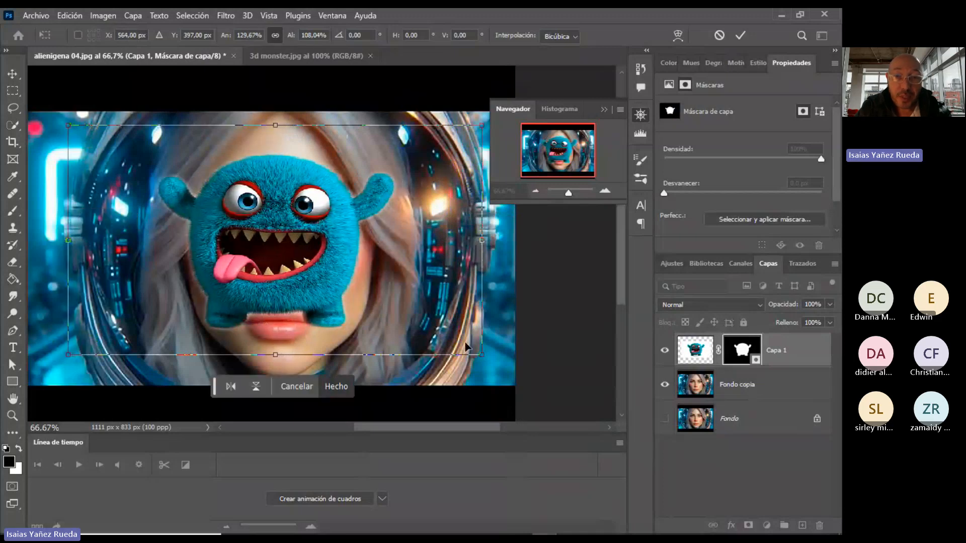
{"action": "left_click_drag", "start_coordinate": [482, 358], "coordinate": [500, 379]}
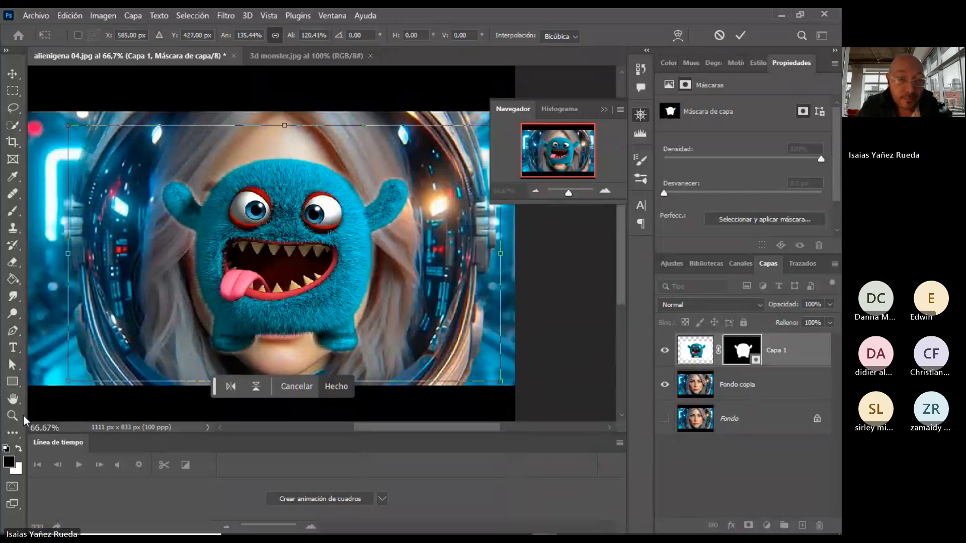
{"action": "left_click_drag", "start_coordinate": [68, 381], "coordinate": [41, 393]}
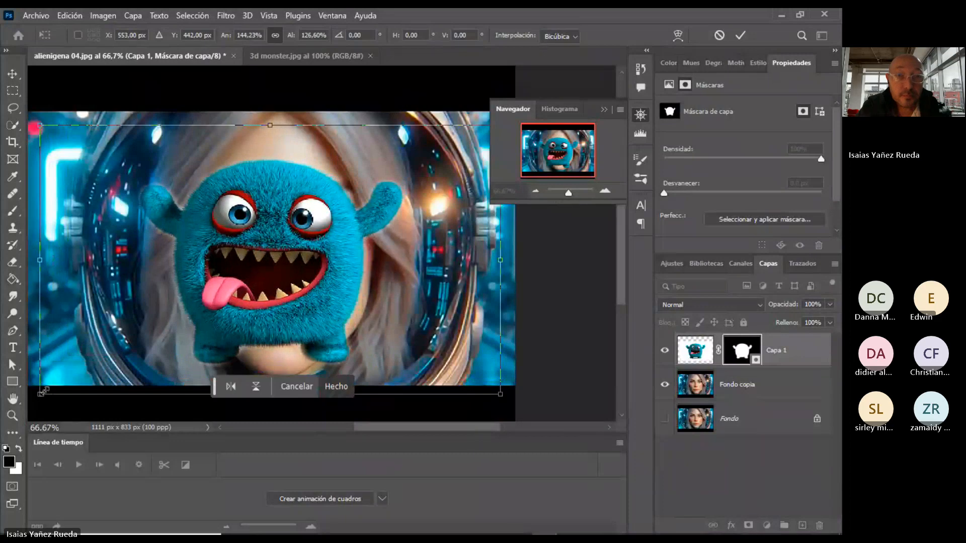
{"action": "left_click_drag", "start_coordinate": [500, 261], "coordinate": [515, 260]}
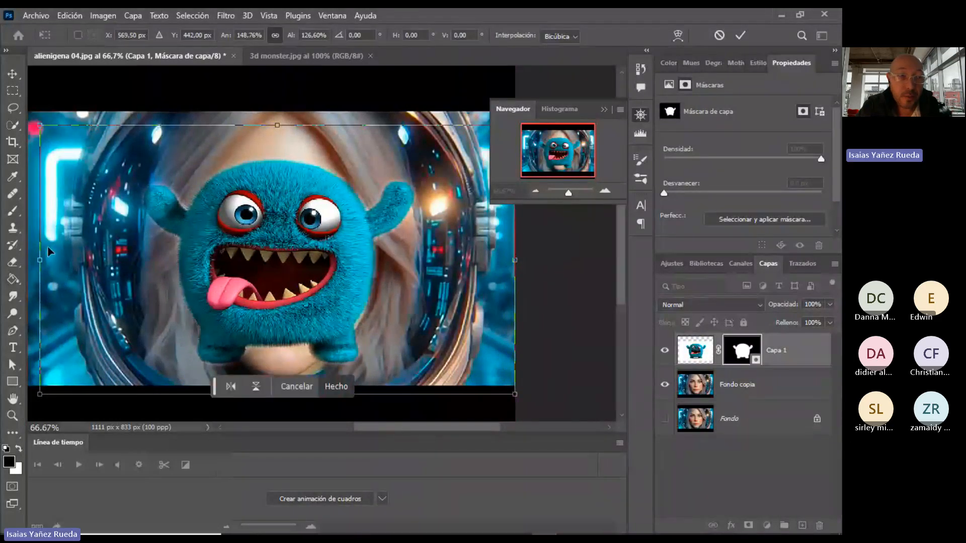
{"action": "left_click_drag", "start_coordinate": [46, 269], "coordinate": [35, 271]}
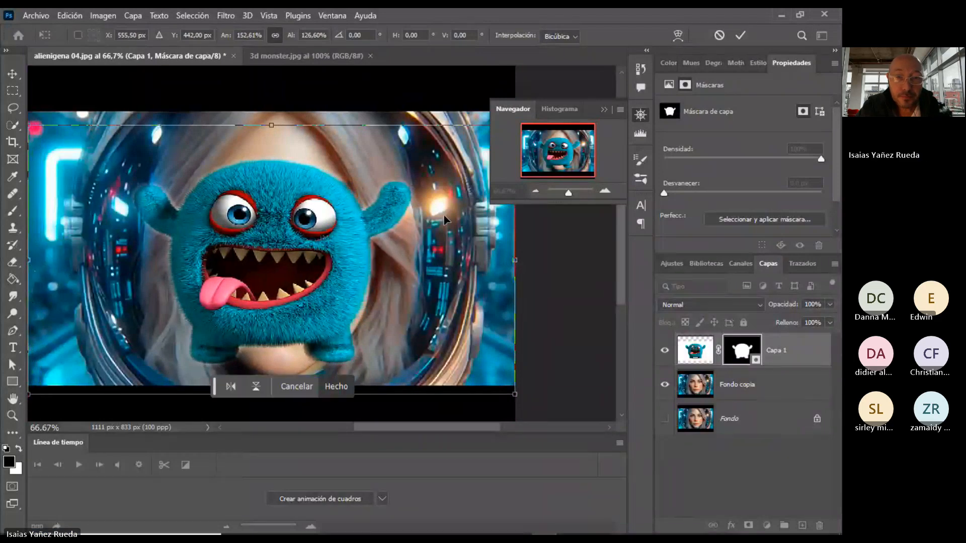
{"action": "left_click_drag", "start_coordinate": [514, 260], "coordinate": [523, 260]}
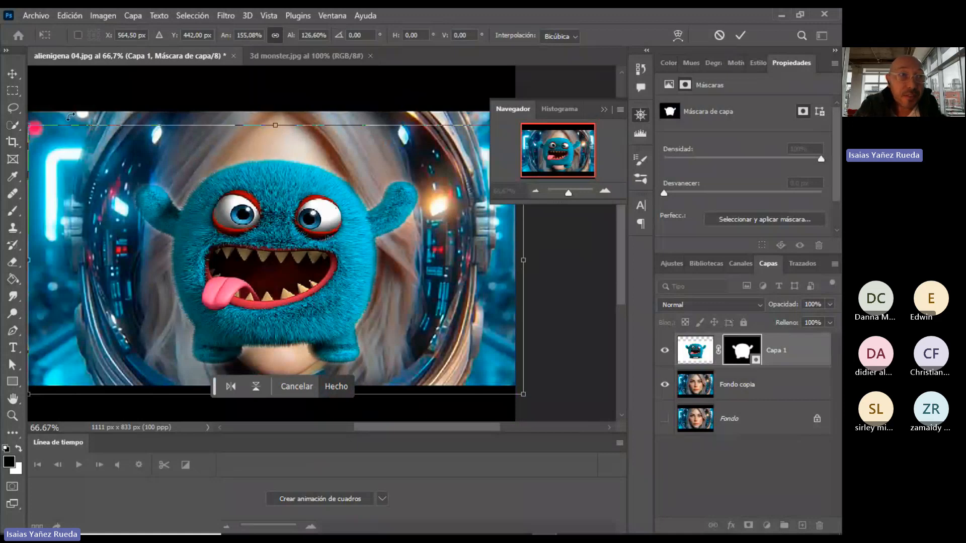
{"action": "left_click", "coordinate": [13, 73]}
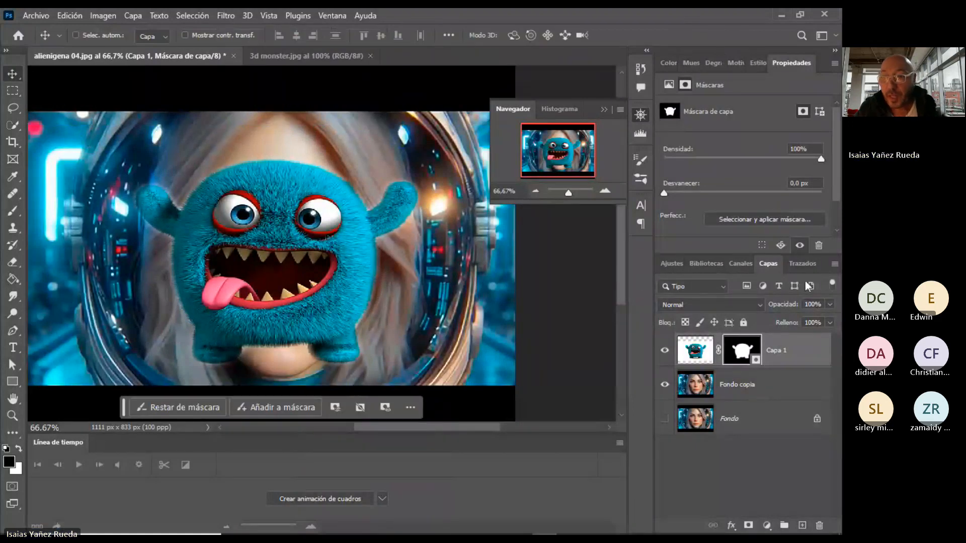
Lower the opacity of Capa 1 to examine the face beneath the monster, then restore it to 100%.
{"action": "left_click", "coordinate": [830, 306]}
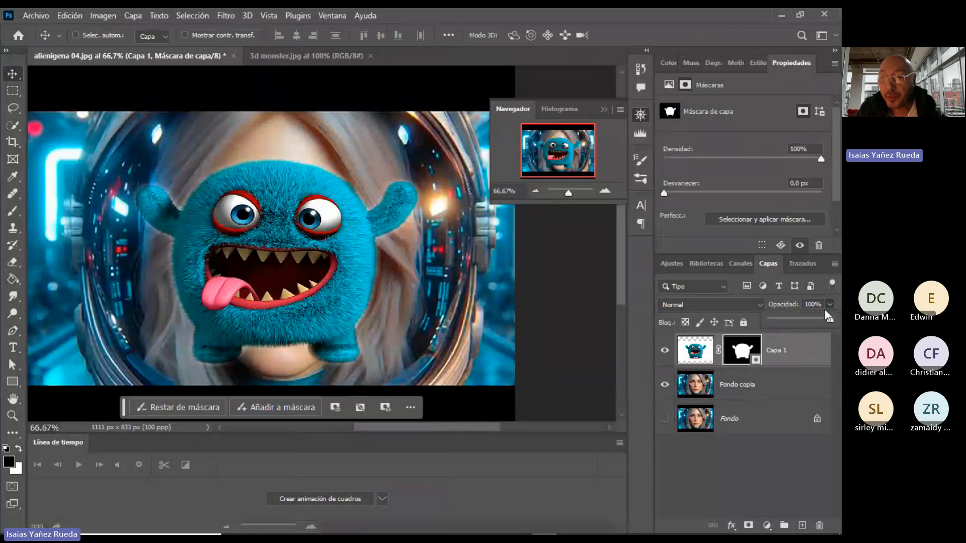
{"action": "left_click", "coordinate": [808, 319]}
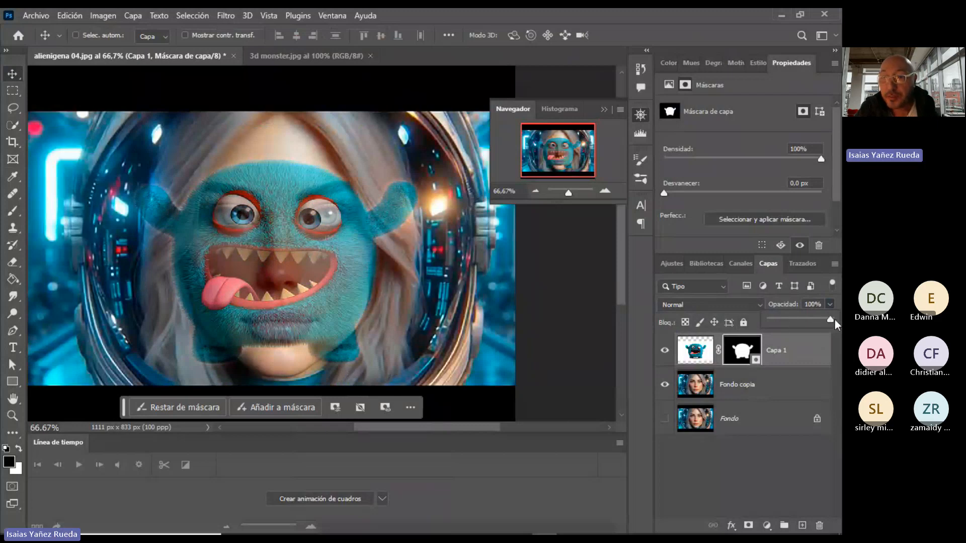
{"action": "left_click", "coordinate": [833, 318]}
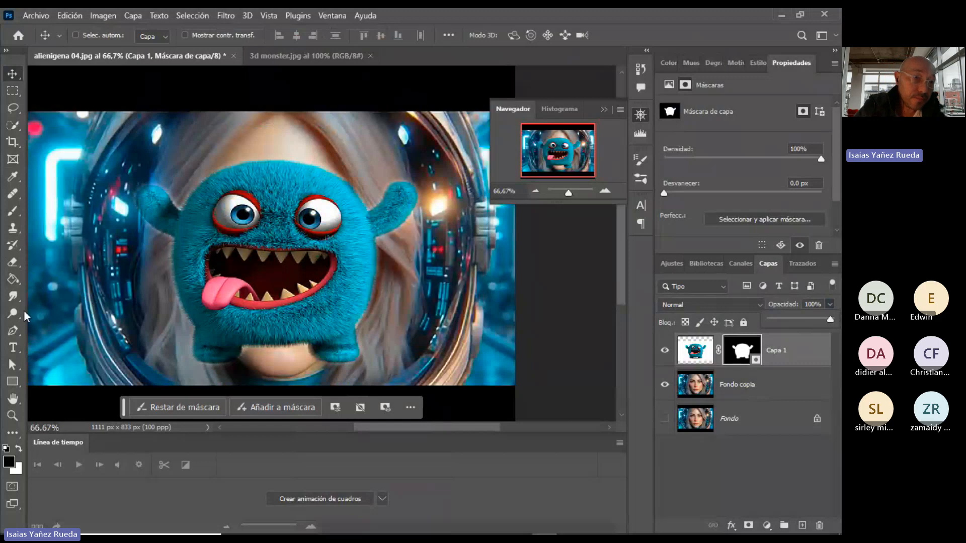
Paint black on the Capa 1 mask with a soft 74 px brush to hide the monster's arms, legs and lower body.
{"action": "left_click", "coordinate": [12, 211]}
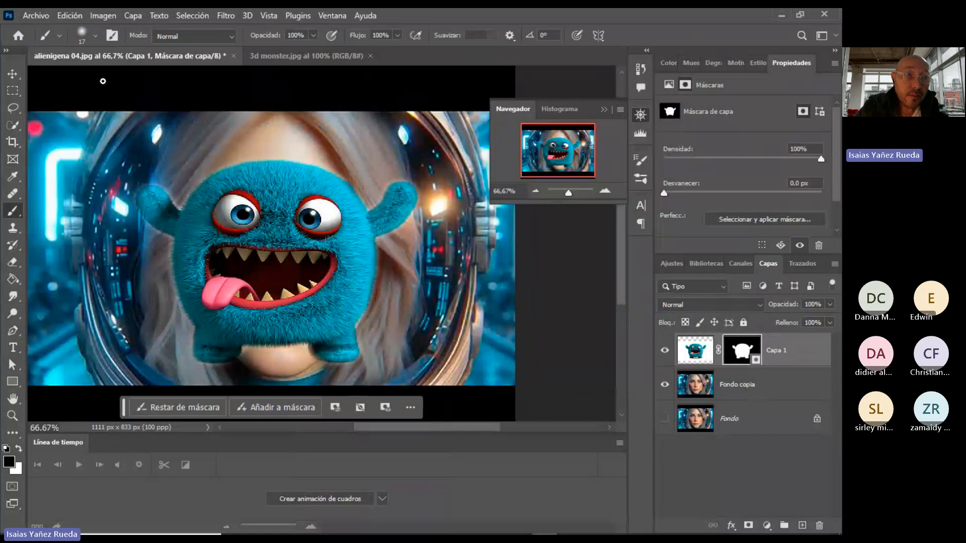
{"action": "left_click", "coordinate": [95, 35]}
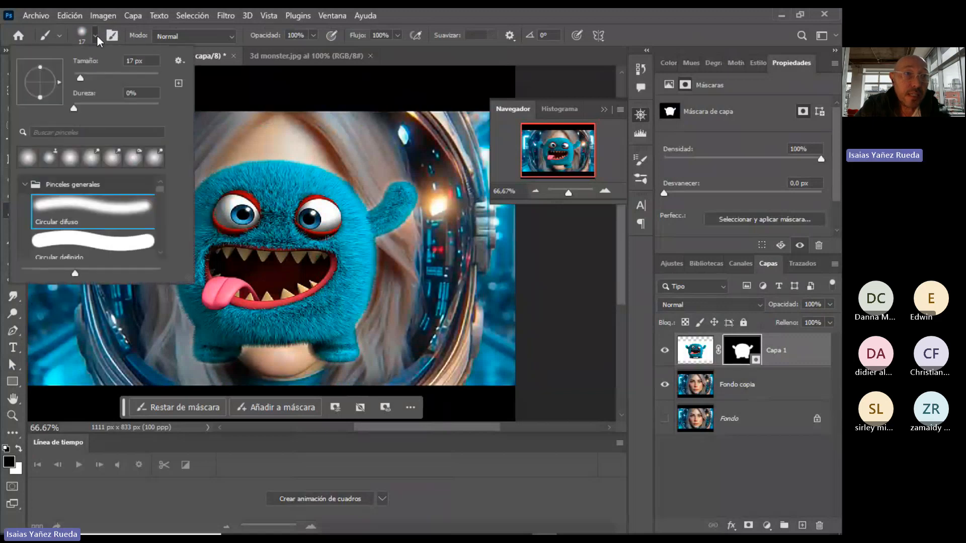
{"action": "left_click", "coordinate": [105, 76]}
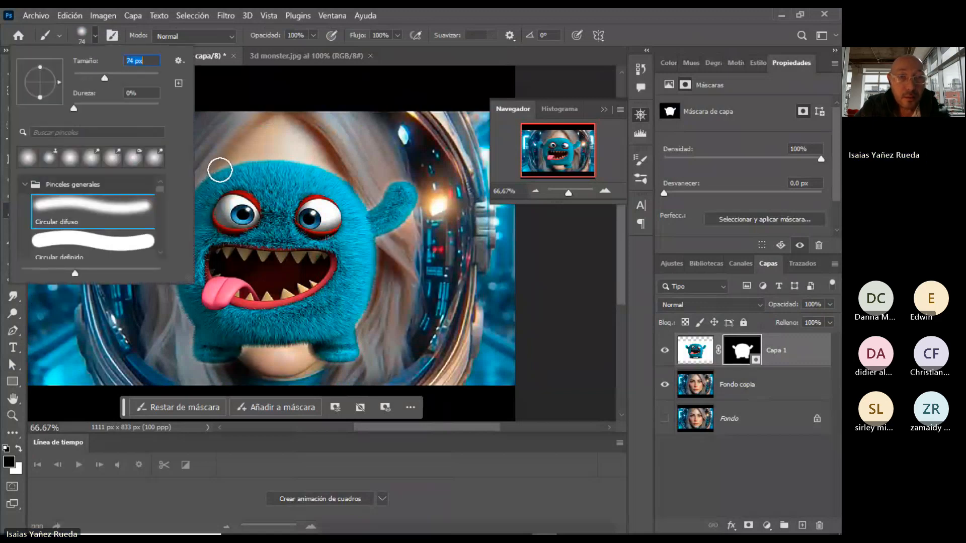
{"action": "left_click", "coordinate": [204, 146]}
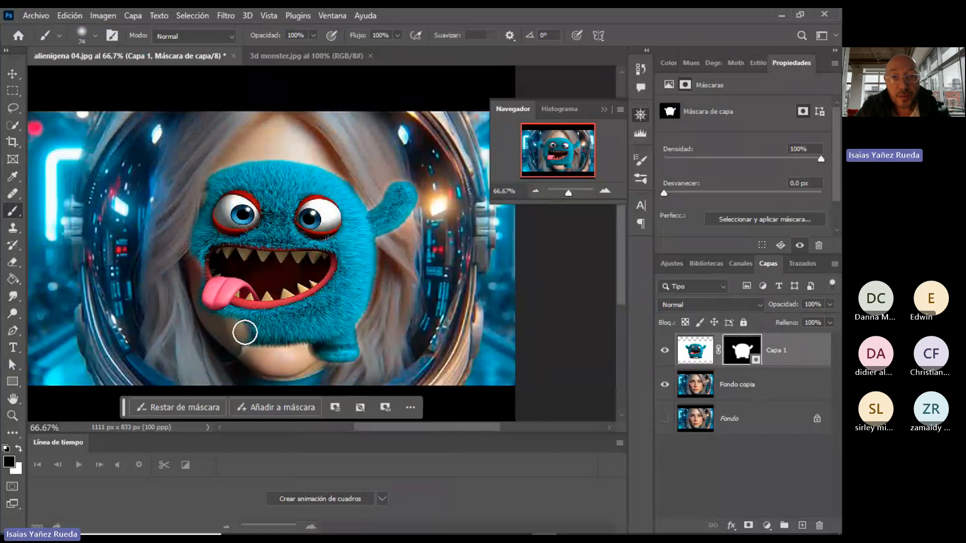
{"action": "mouse_move", "coordinate": [248, 330]}
{"action": "left_mouse_down"}
{"action": "mouse_move", "coordinate": [283, 337]}
{"action": "mouse_move", "coordinate": [248, 331]}
{"action": "mouse_move", "coordinate": [300, 329]}
{"action": "left_mouse_up"}
{"action": "mouse_move", "coordinate": [255, 331]}
{"action": "left_mouse_down"}
{"action": "mouse_move", "coordinate": [308, 322]}
{"action": "mouse_move", "coordinate": [273, 330]}
{"action": "mouse_move", "coordinate": [352, 300]}
{"action": "mouse_move", "coordinate": [347, 322]}
{"action": "mouse_move", "coordinate": [364, 362]}
{"action": "mouse_move", "coordinate": [337, 359]}
{"action": "mouse_move", "coordinate": [339, 332]}
{"action": "mouse_move", "coordinate": [207, 357]}
{"action": "mouse_move", "coordinate": [237, 335]}
{"action": "mouse_move", "coordinate": [229, 317]}
{"action": "mouse_move", "coordinate": [292, 321]}
{"action": "mouse_move", "coordinate": [305, 316]}
{"action": "mouse_move", "coordinate": [274, 321]}
{"action": "mouse_move", "coordinate": [338, 302]}
{"action": "mouse_move", "coordinate": [310, 313]}
{"action": "mouse_move", "coordinate": [348, 272]}
{"action": "mouse_move", "coordinate": [369, 185]}
{"action": "mouse_move", "coordinate": [401, 238]}
{"action": "mouse_move", "coordinate": [402, 196]}
{"action": "mouse_move", "coordinate": [411, 204]}
{"action": "mouse_move", "coordinate": [410, 221]}
{"action": "mouse_move", "coordinate": [356, 252]}
{"action": "left_mouse_up"}
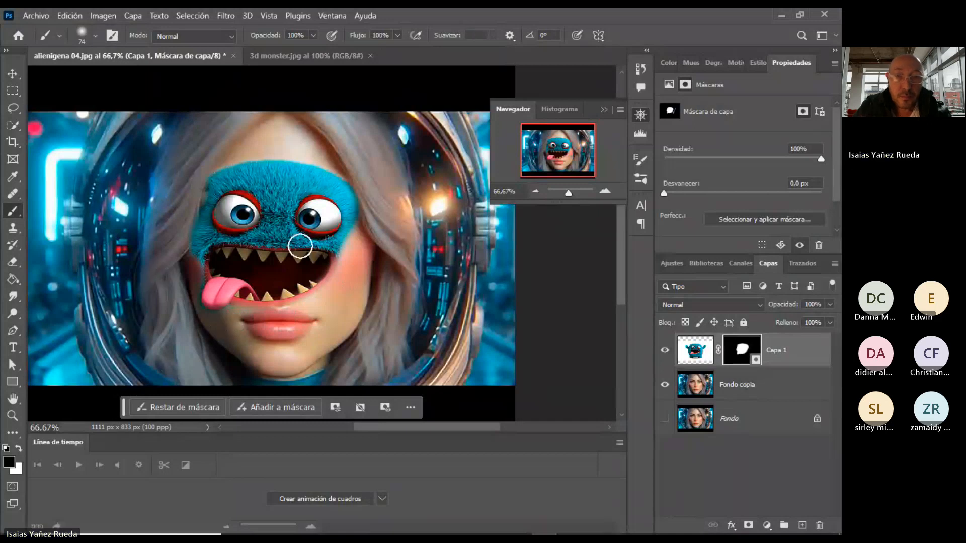
Touch up the Capa 1 mask in black along the cheek beside the monster's tongue.
{"action": "left_click", "coordinate": [604, 191]}
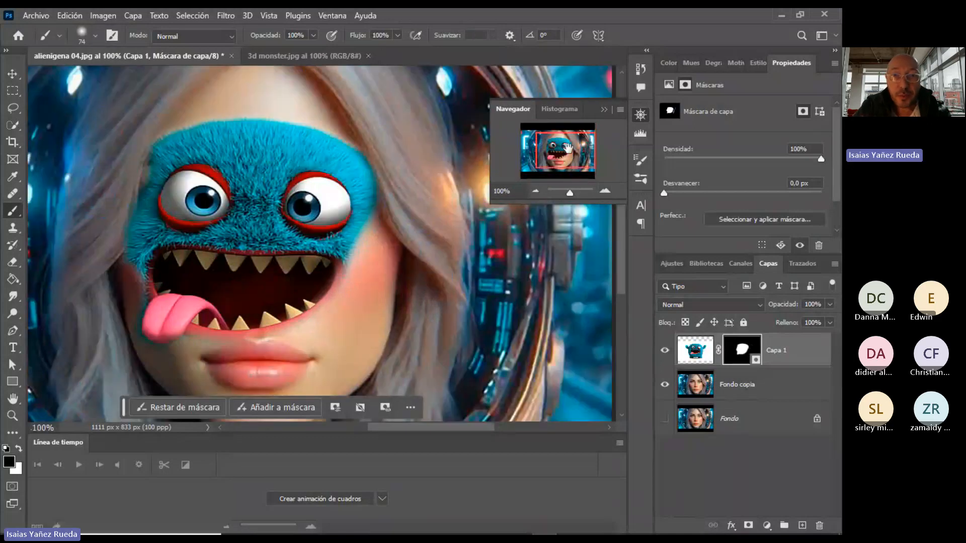
{"action": "left_click_drag", "start_coordinate": [557, 151], "coordinate": [548, 159]}
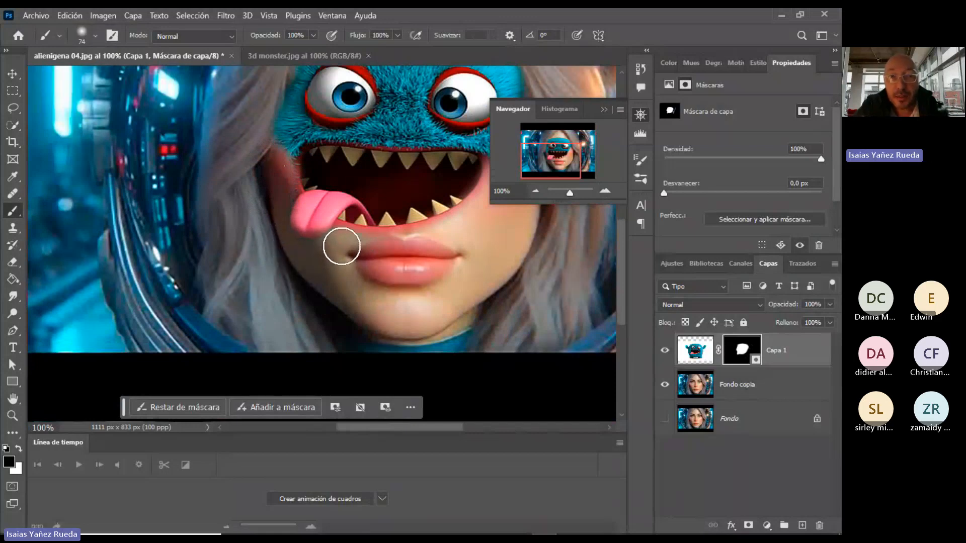
{"action": "mouse_move", "coordinate": [258, 176]}
{"action": "left_mouse_down"}
{"action": "mouse_move", "coordinate": [278, 188]}
{"action": "mouse_move", "coordinate": [271, 168]}
{"action": "left_mouse_up"}
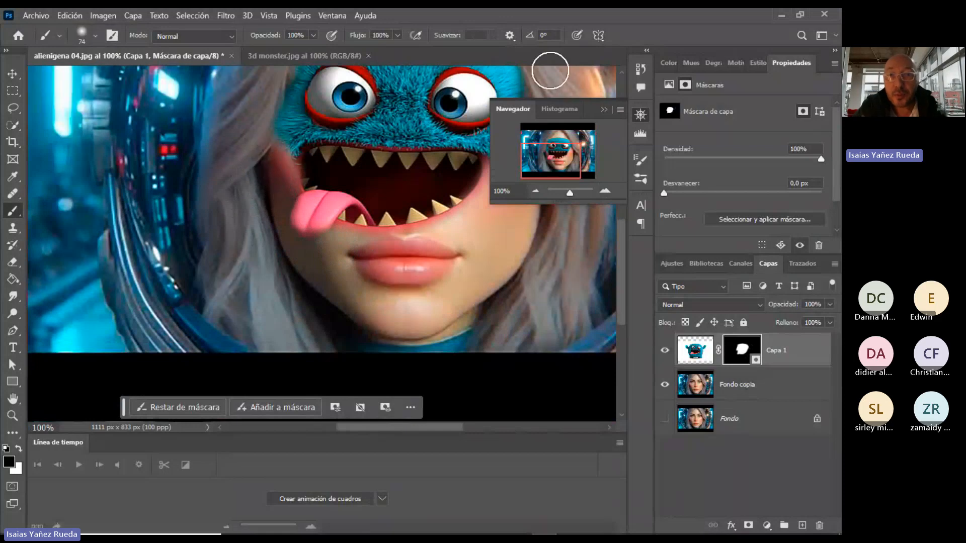
{"action": "left_click", "coordinate": [535, 192]}
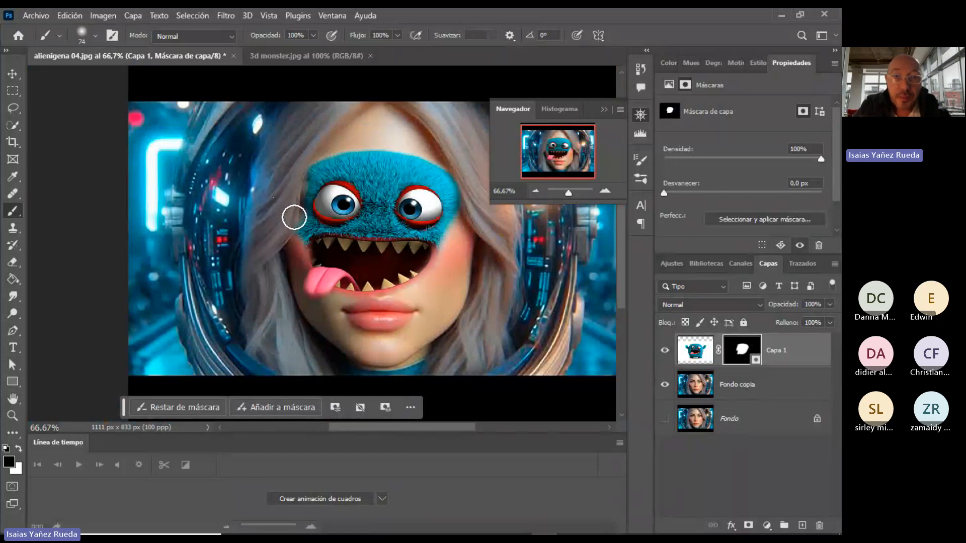
Paint white on the Capa 1 mask to restore the blue fur along the sides of the monster's face.
{"action": "left_click", "coordinate": [19, 447]}
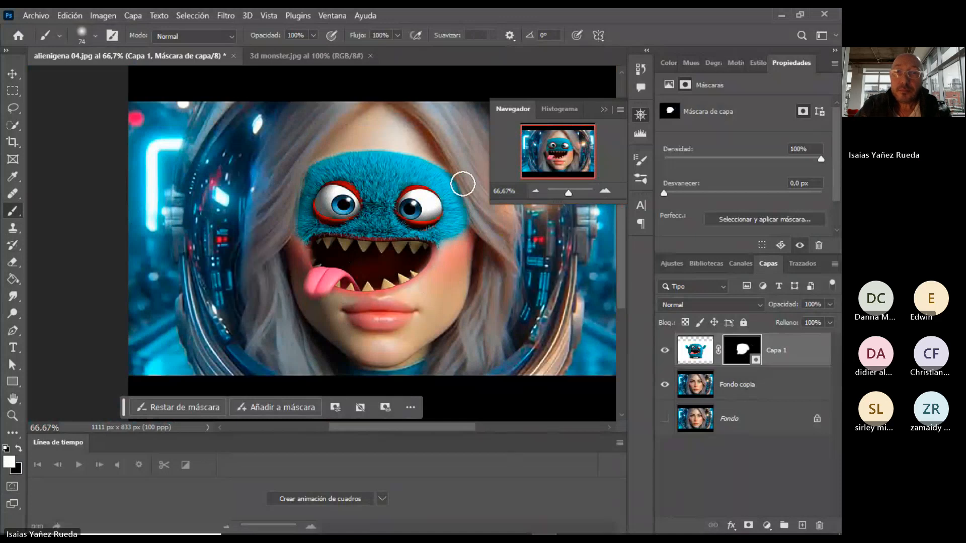
{"action": "left_click", "coordinate": [606, 192]}
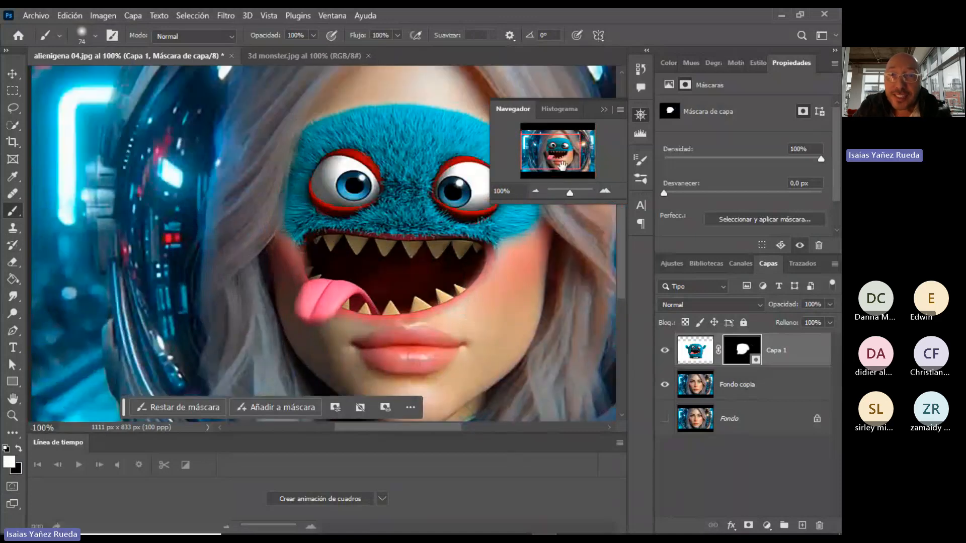
{"action": "left_click_drag", "start_coordinate": [564, 158], "coordinate": [573, 156]}
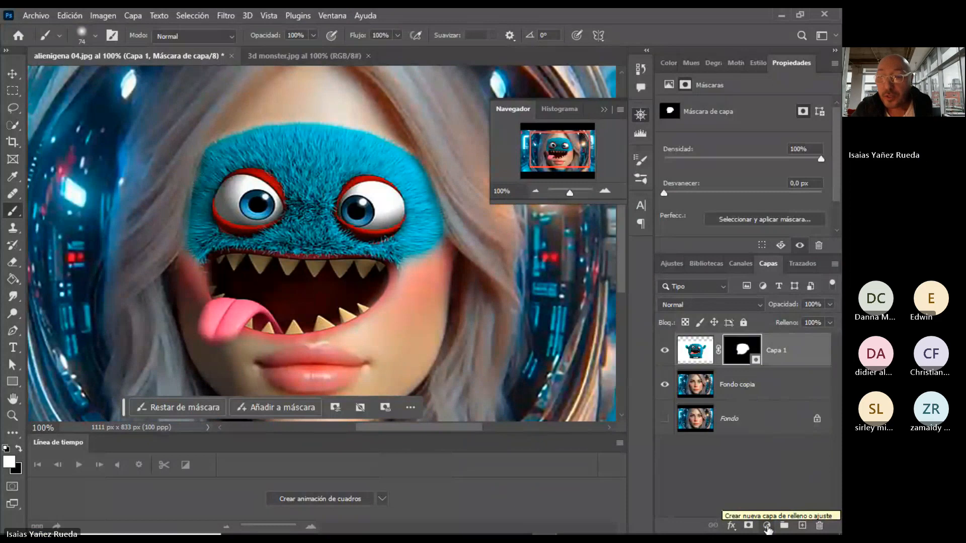
Add a Tono/saturación adjustment layer above Capa 1 with hue -117 and saturation +45.
{"action": "left_click", "coordinate": [767, 528]}
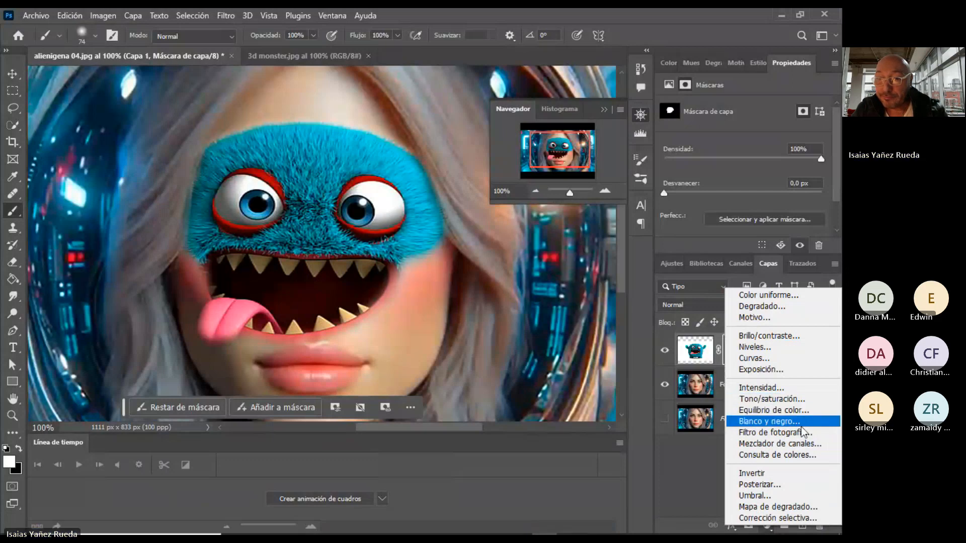
{"action": "left_click", "coordinate": [778, 400]}
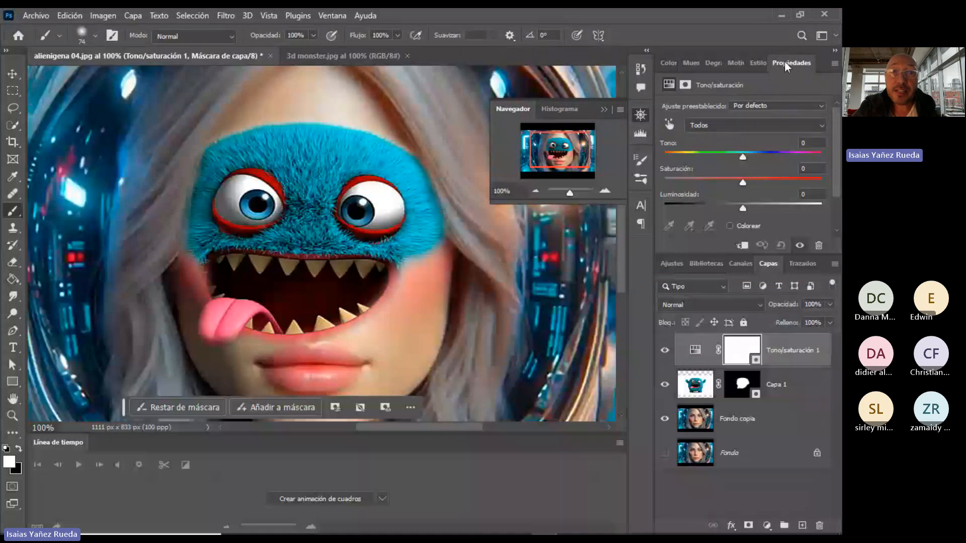
{"action": "left_click", "coordinate": [328, 15]}
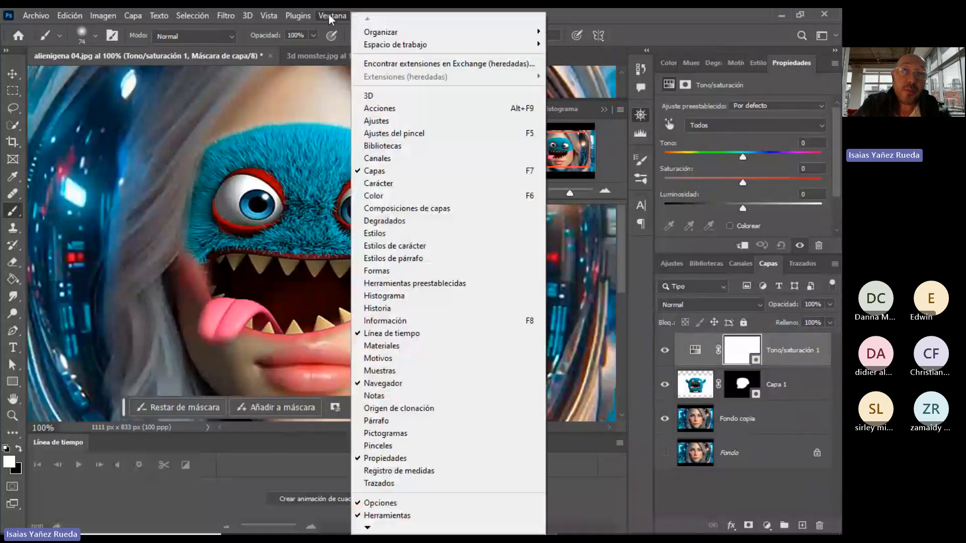
{"action": "left_click", "coordinate": [745, 135]}
{"action": "left_click", "coordinate": [743, 156]}
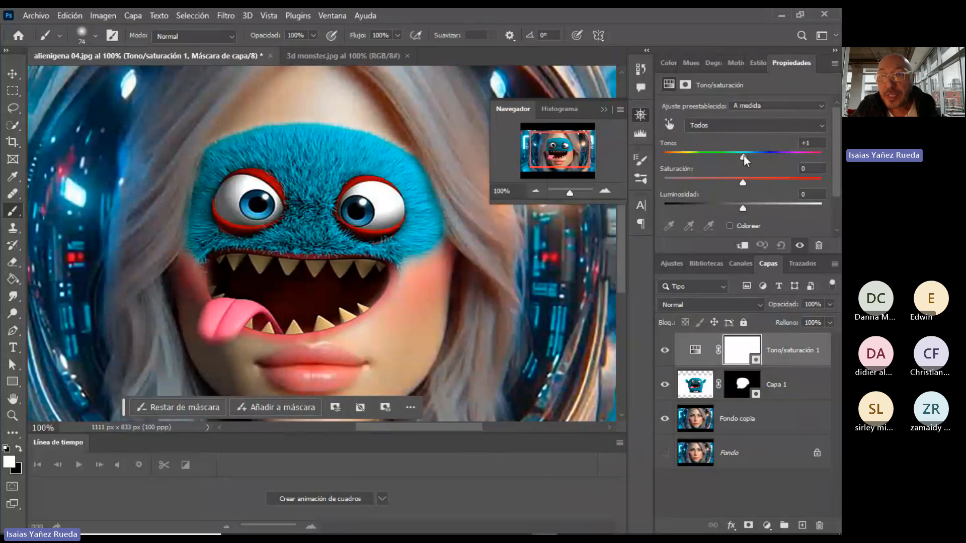
{"action": "left_click_drag", "start_coordinate": [744, 155], "coordinate": [684, 158]}
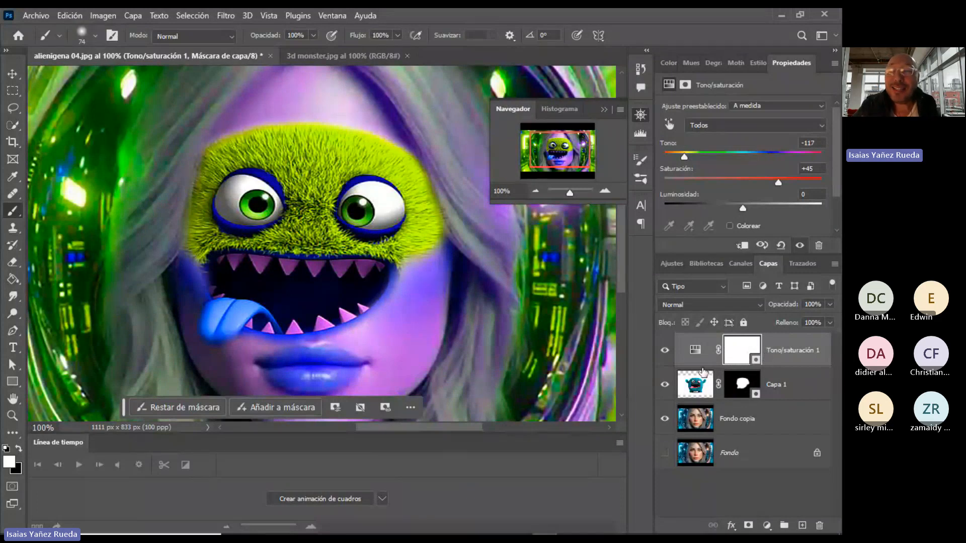
Hide the Tono/saturación 1 layer and select the monster's left-hand eye on Capa 1 with the Quick Selection tool.
{"action": "left_click", "coordinate": [664, 353]}
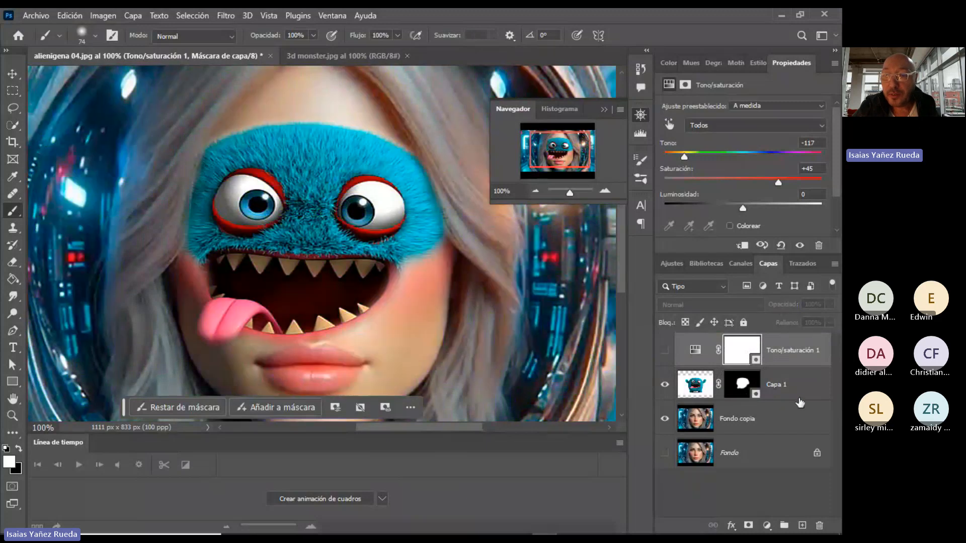
{"action": "left_click", "coordinate": [798, 391]}
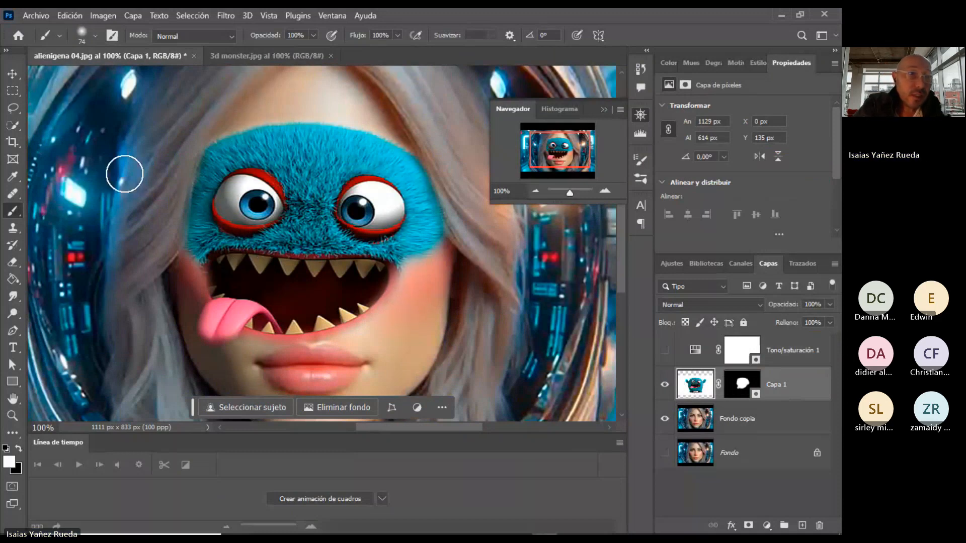
{"action": "left_click", "coordinate": [13, 125]}
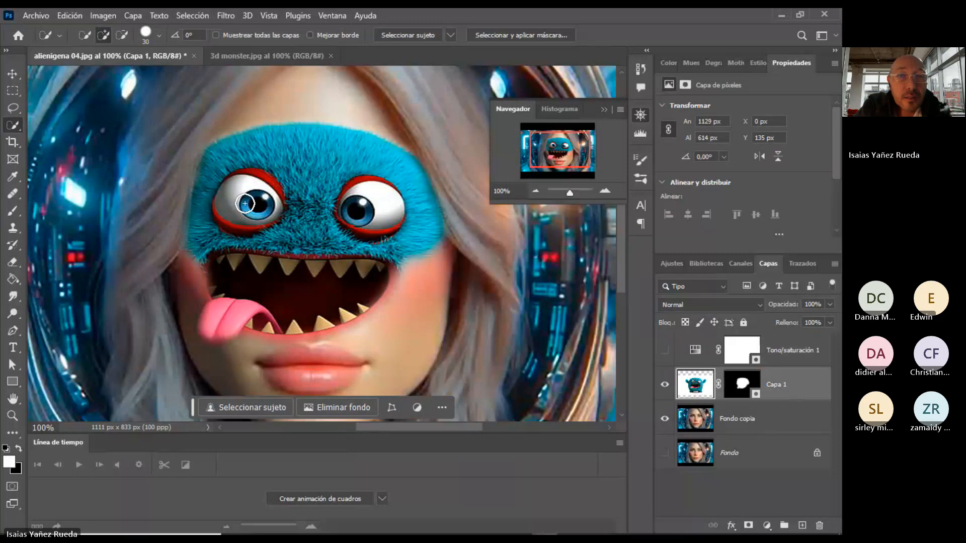
{"action": "left_click_drag", "start_coordinate": [245, 204], "coordinate": [275, 204]}
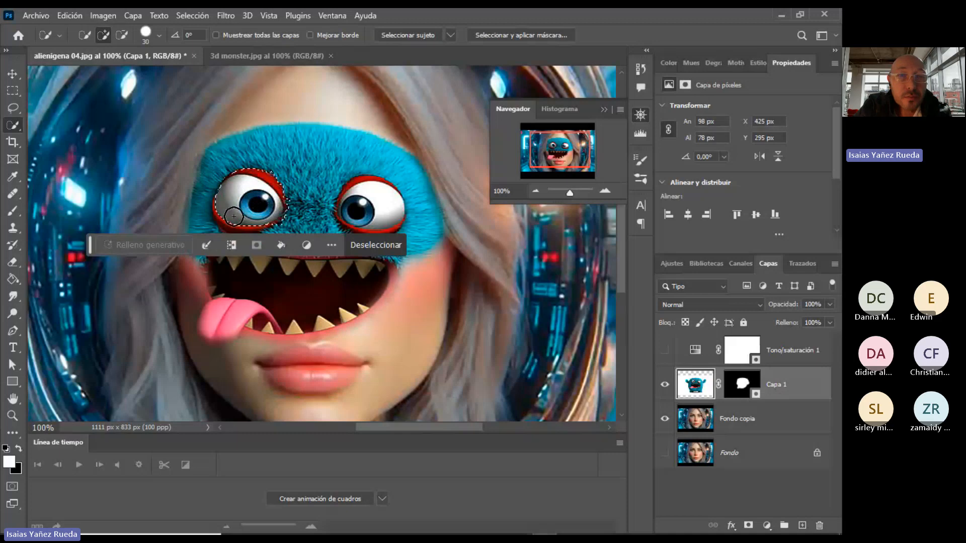
Add the monster's right-hand eye to the selection and feather the selection by 7 pixels.
{"action": "mouse_move", "coordinate": [347, 206]}
{"action": "left_mouse_down"}
{"action": "mouse_move", "coordinate": [381, 201]}
{"action": "mouse_move", "coordinate": [369, 186]}
{"action": "left_mouse_up"}
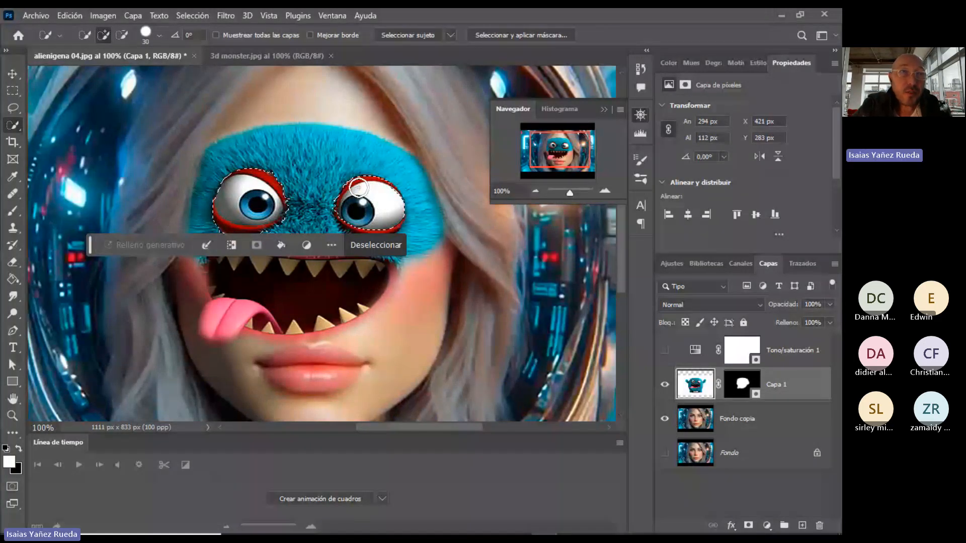
{"action": "left_click", "coordinate": [192, 15]}
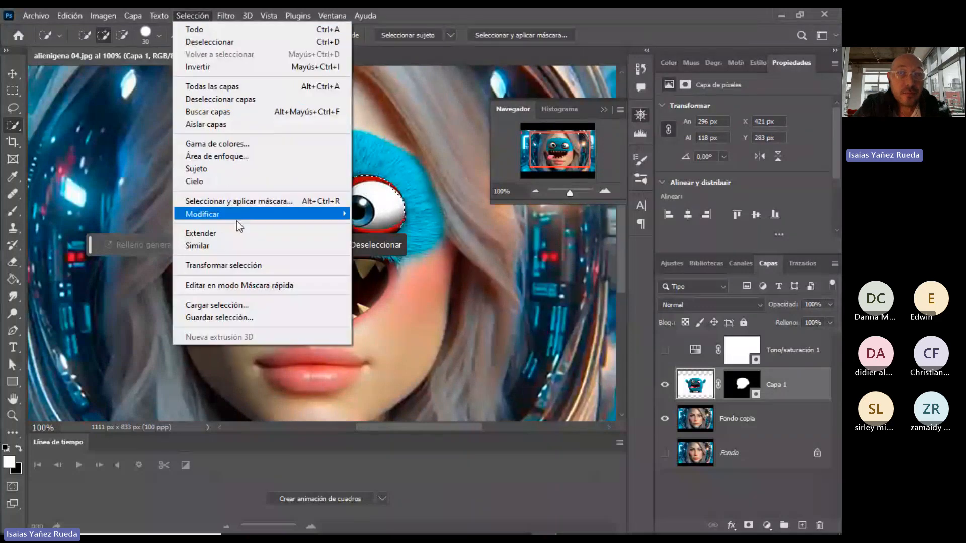
{"action": "mouse_move", "coordinate": [240, 217]}
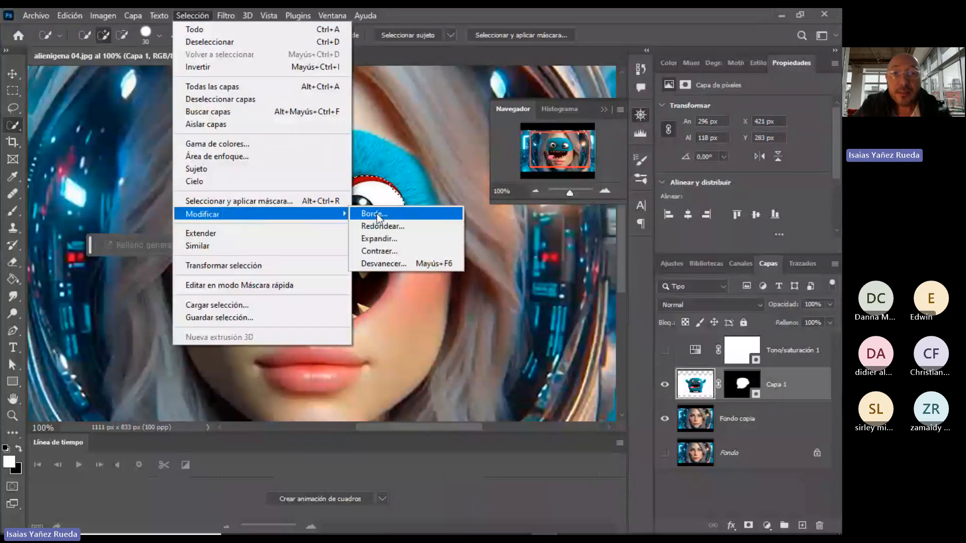
{"action": "left_click", "coordinate": [385, 264]}
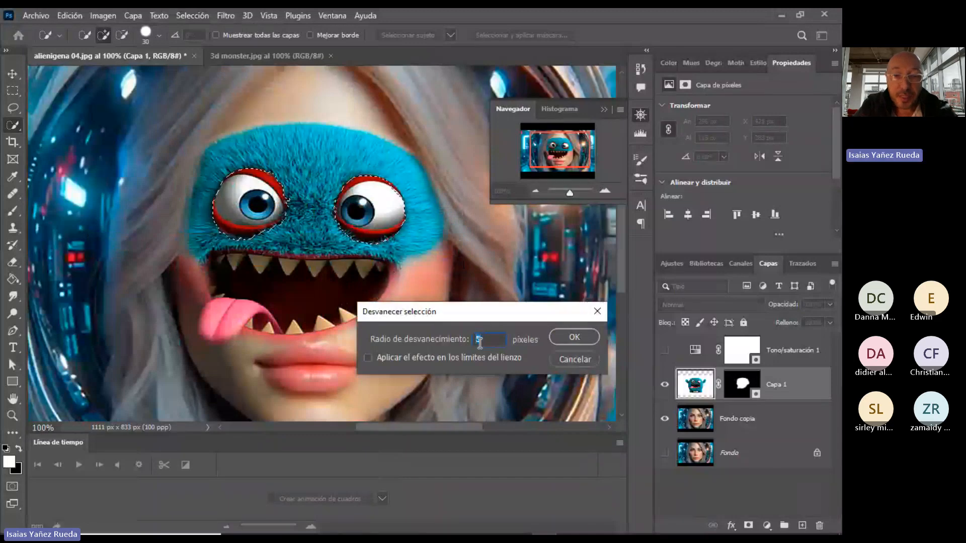
{"action": "type", "text": "7"}
{"action": "left_click", "coordinate": [578, 336]}
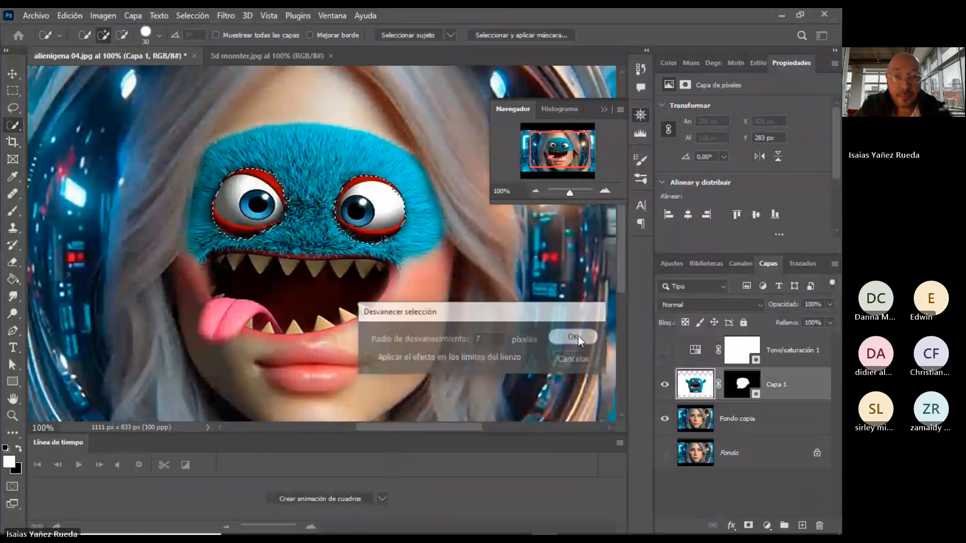
Expand the selection around both eyes by 2 pixels.
{"action": "left_click", "coordinate": [188, 12]}
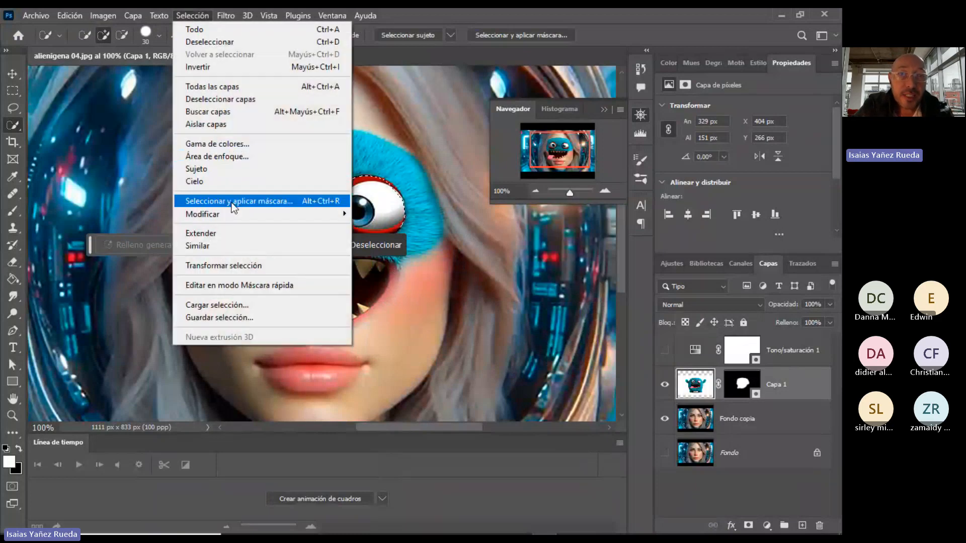
{"action": "mouse_move", "coordinate": [259, 217]}
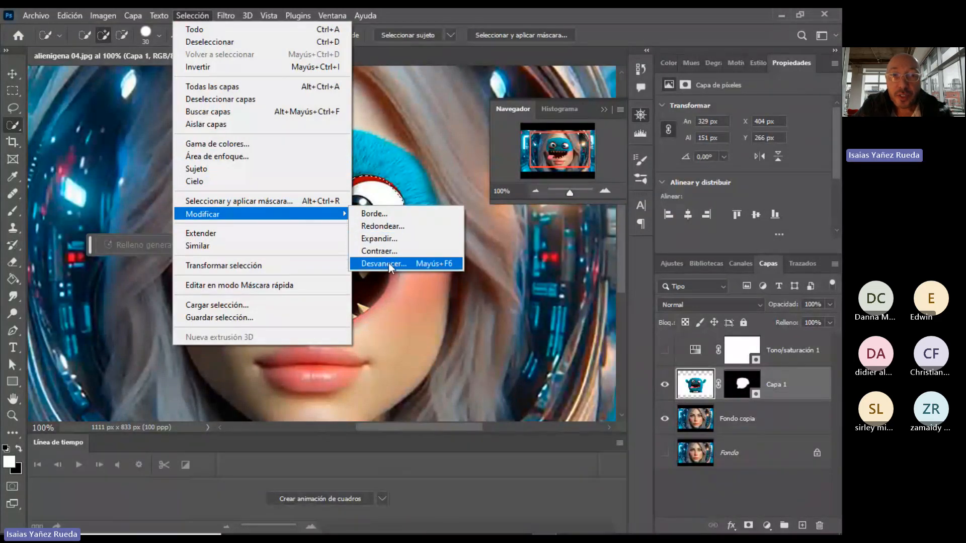
{"action": "left_click", "coordinate": [379, 239]}
{"action": "type", "text": "2"}
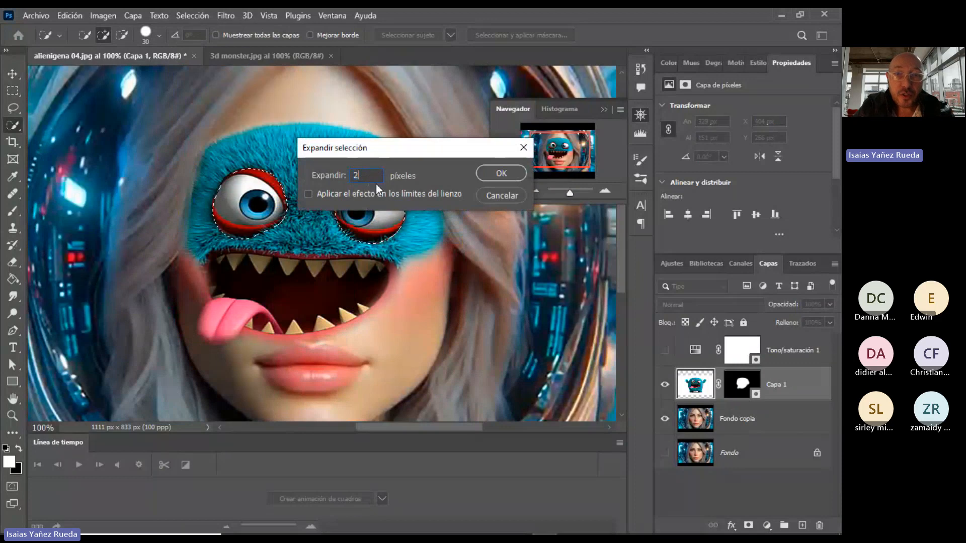
{"action": "left_click", "coordinate": [489, 173]}
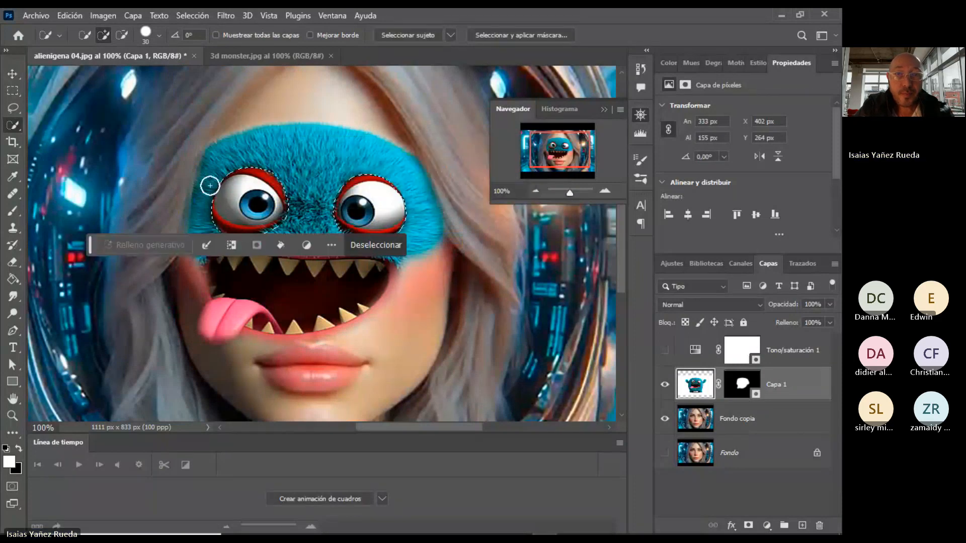
Show the Tono/saturación 1 layer and add a second Tono/saturación adjustment layer above it, masked by the eye selection.
{"action": "left_click", "coordinate": [782, 354]}
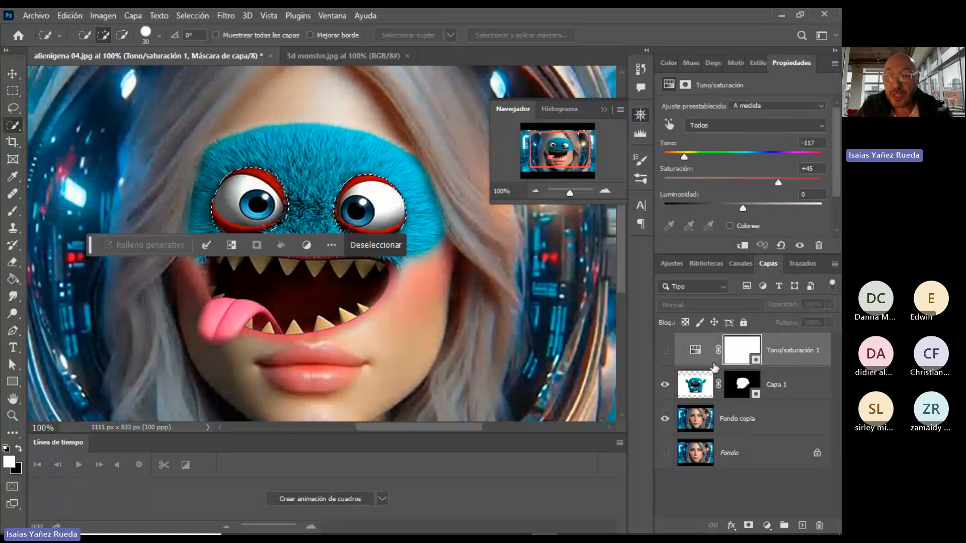
{"action": "left_click", "coordinate": [667, 352]}
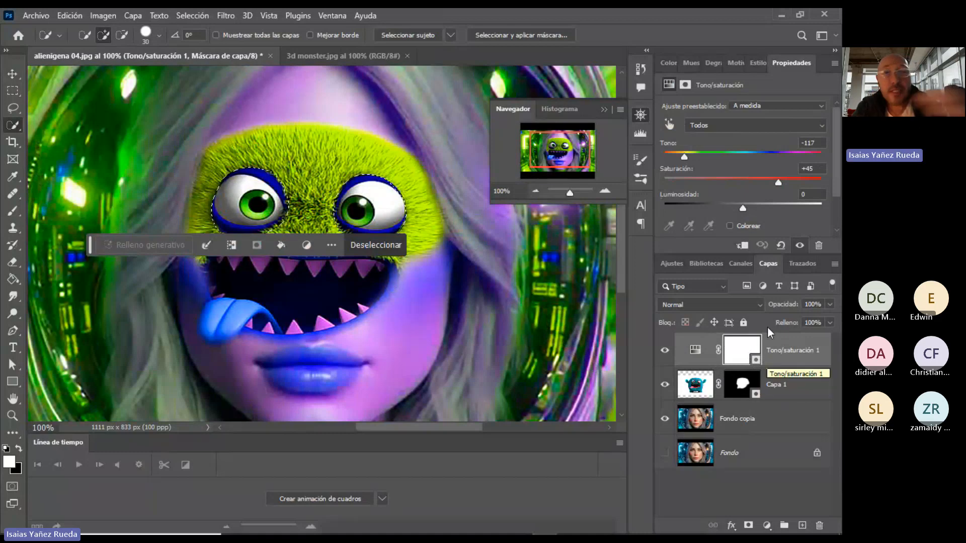
{"action": "left_click", "coordinate": [766, 526]}
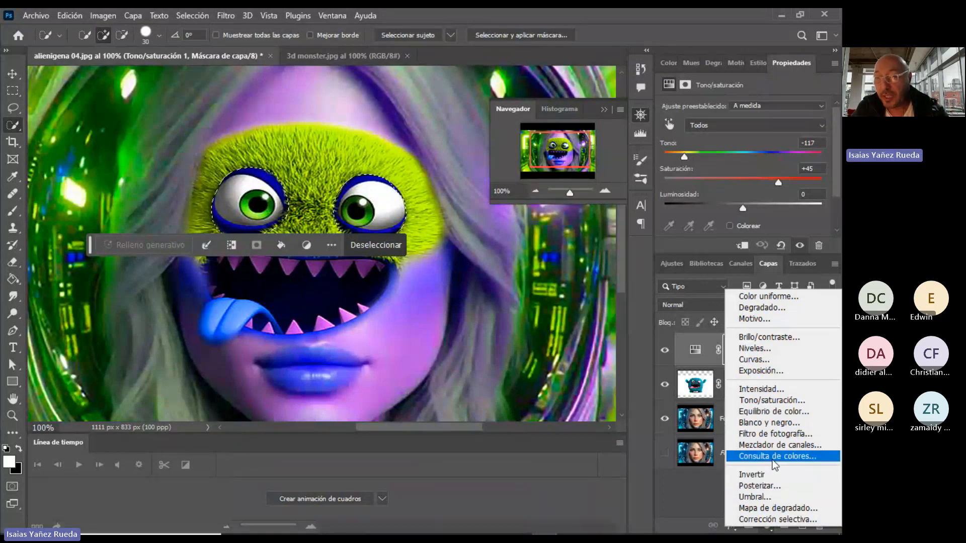
{"action": "left_click", "coordinate": [768, 399]}
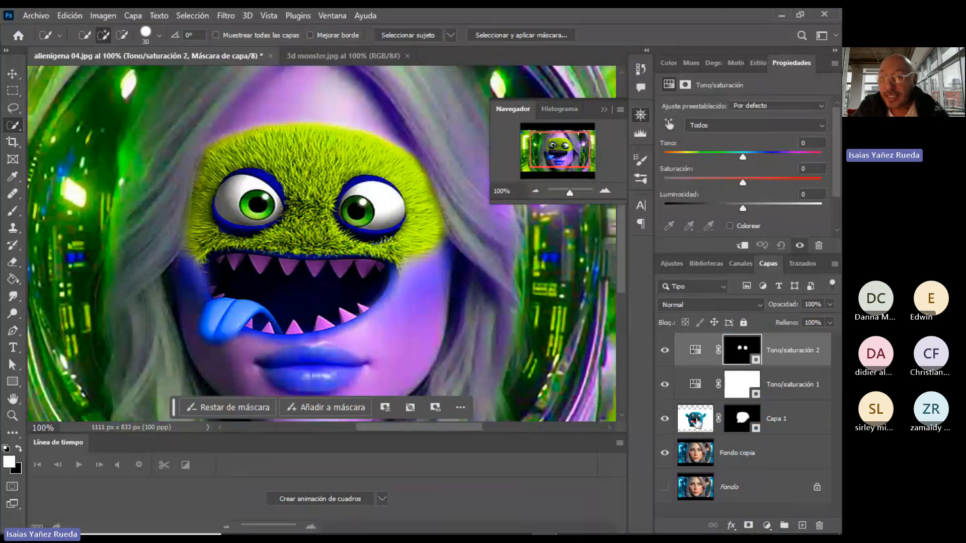
Delete the layer mask of Tono/saturación 1.
{"action": "left_click", "coordinate": [788, 386]}
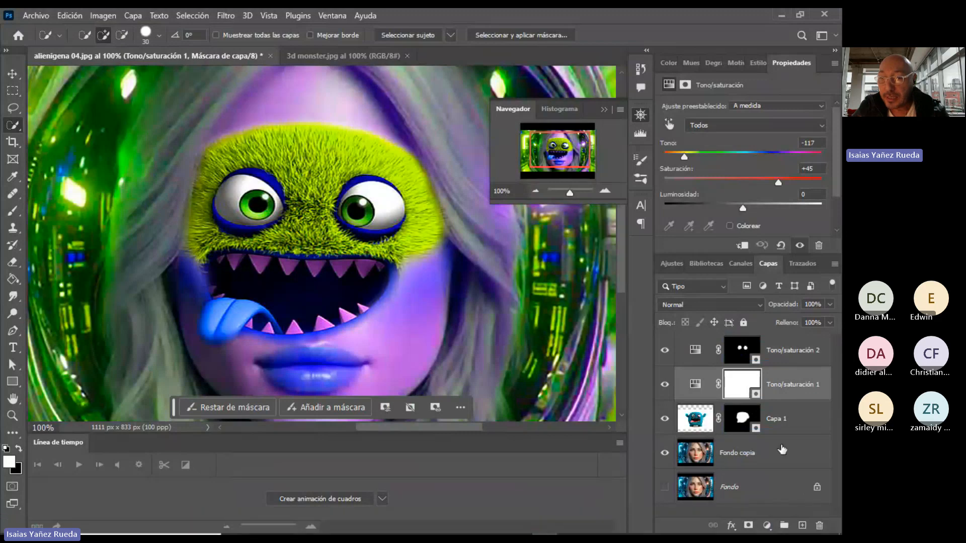
{"action": "left_click", "coordinate": [819, 525]}
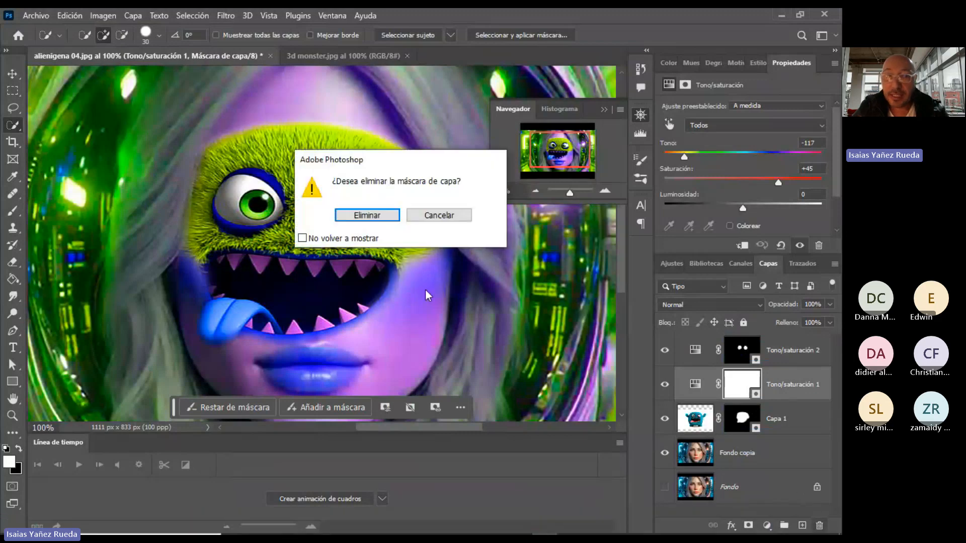
{"action": "left_click", "coordinate": [366, 216]}
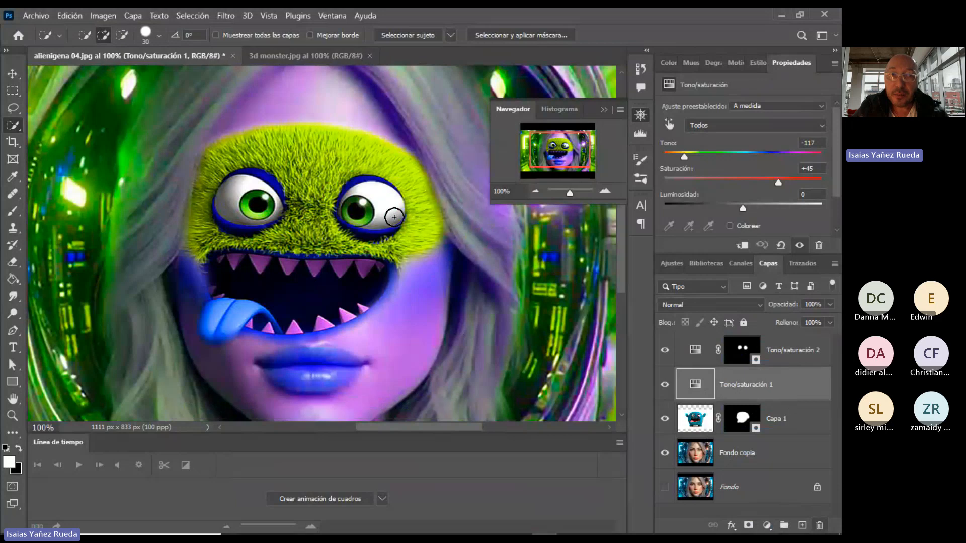
Set the Tono/saturación 2 layer's hue to +180 and saturation to +37 to recolour the eyes.
{"action": "left_click", "coordinate": [781, 354]}
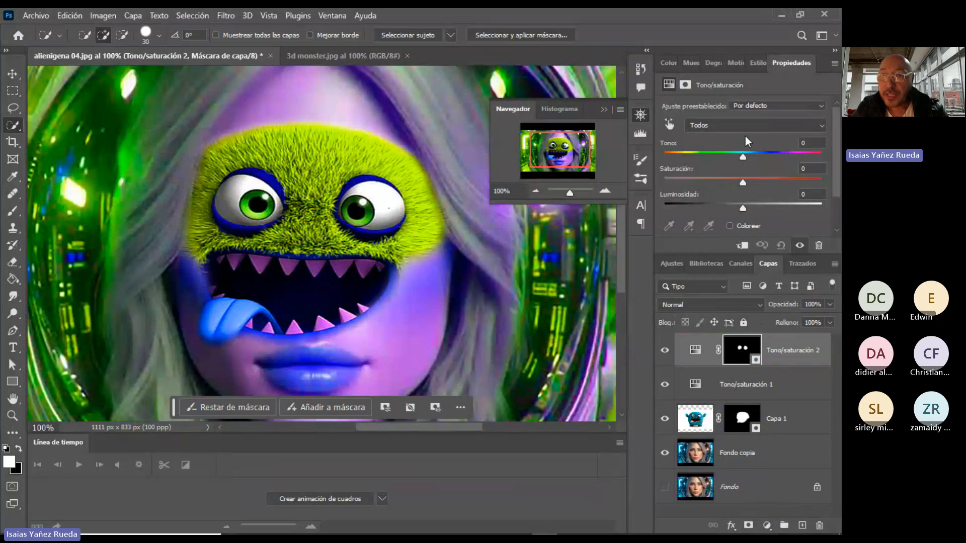
{"action": "left_click", "coordinate": [773, 186]}
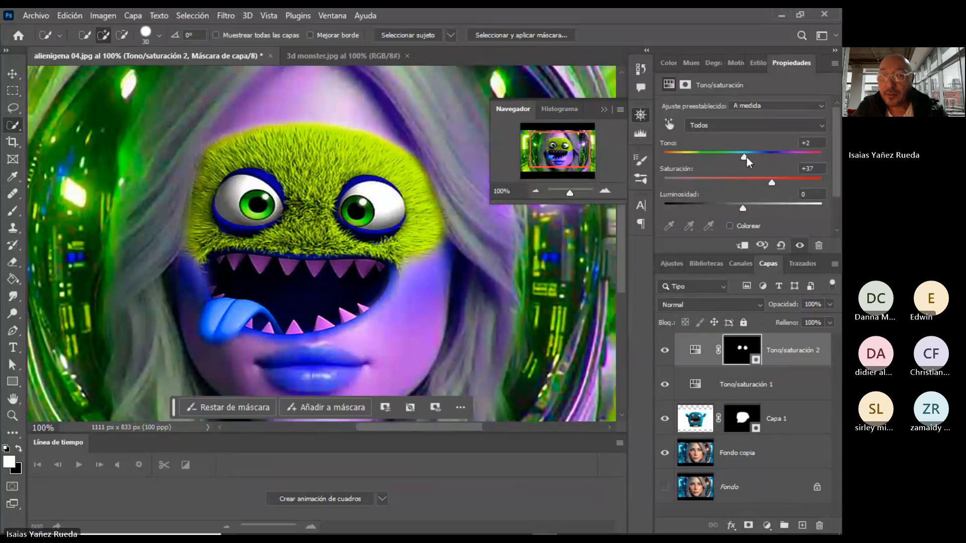
{"action": "left_click_drag", "start_coordinate": [743, 156], "coordinate": [825, 162]}
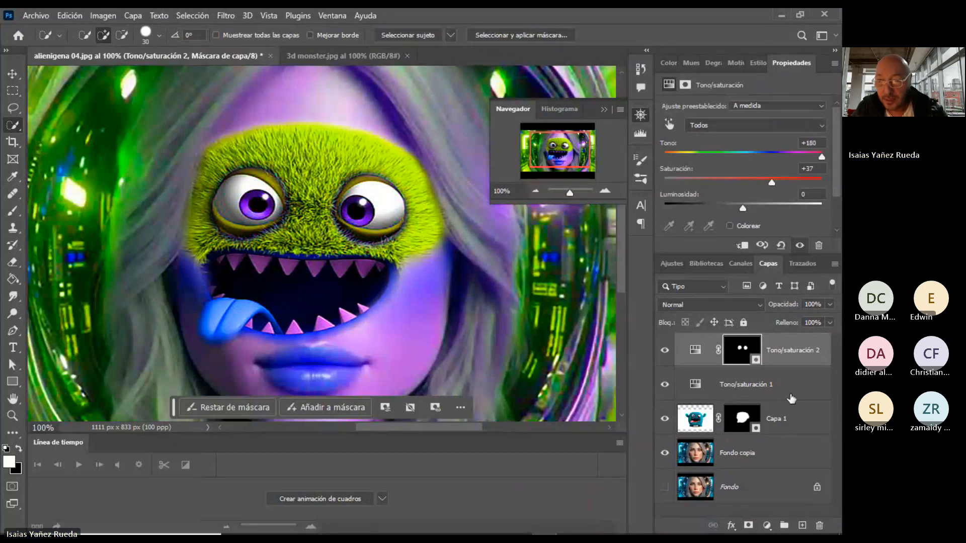
Delete the Tono/saturación 1 layer and set the saturation of Tono/saturación 2 to +52, keeping its hue at +180.
{"action": "left_click_drag", "start_coordinate": [786, 388], "coordinate": [819, 525]}
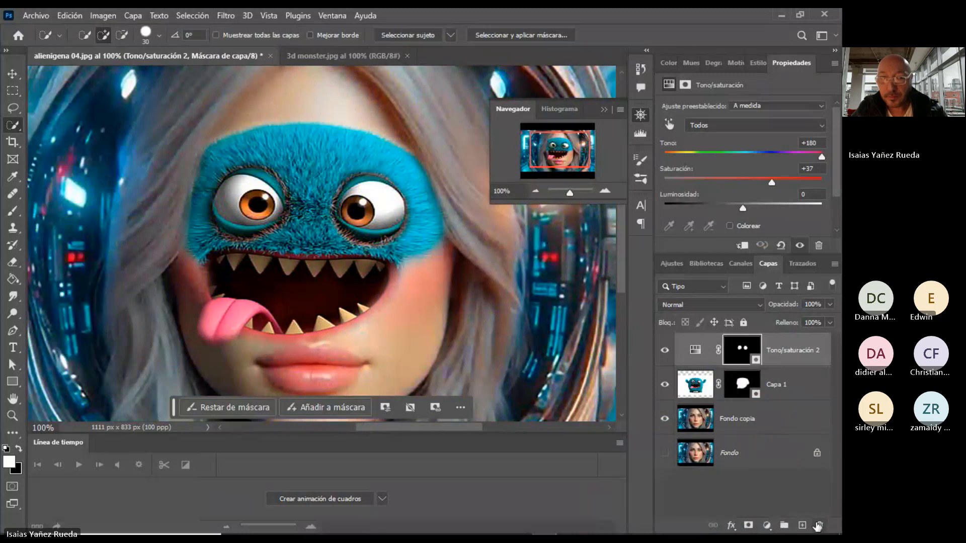
{"action": "left_click_drag", "start_coordinate": [774, 182], "coordinate": [784, 182]}
{"action": "mouse_move", "coordinate": [821, 156]}
{"action": "left_mouse_down"}
{"action": "mouse_move", "coordinate": [662, 163]}
{"action": "mouse_move", "coordinate": [720, 152]}
{"action": "mouse_move", "coordinate": [686, 165]}
{"action": "mouse_move", "coordinate": [829, 165]}
{"action": "left_mouse_up"}
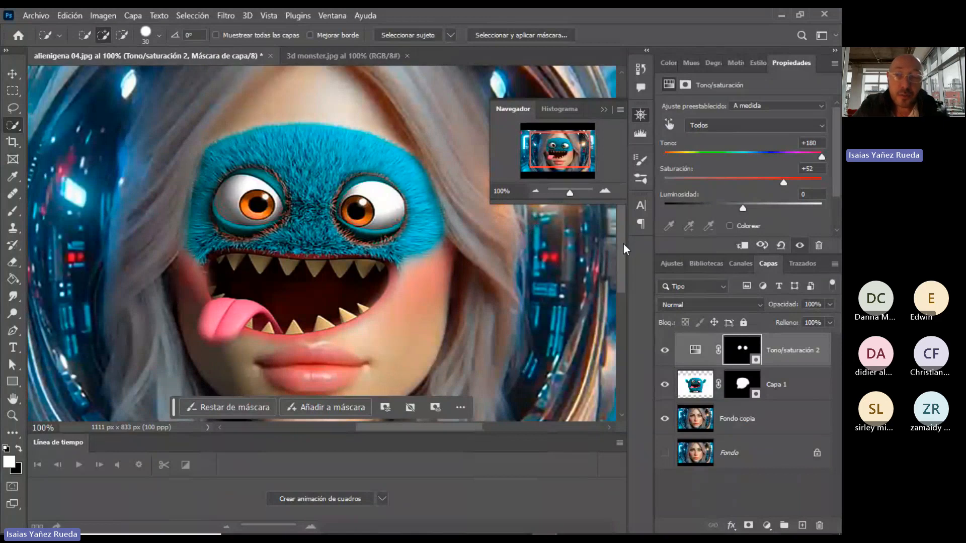
{"action": "scroll", "coordinate": [617, 242], "scroll_direction": "down", "scroll_amount": 2}
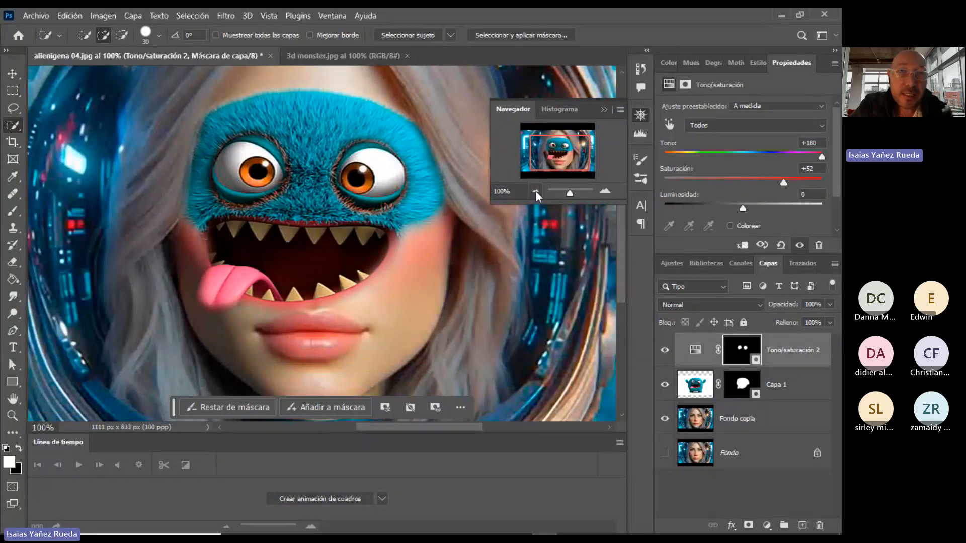
{"action": "left_click", "coordinate": [535, 191]}
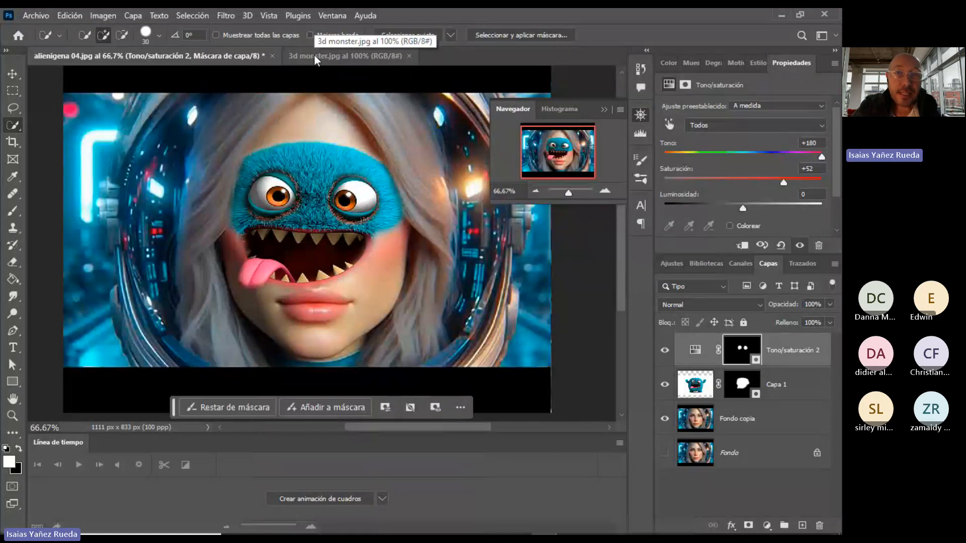
{"action": "mouse_move", "coordinate": [313, 54]}
{"action": "left_mouse_down"}
{"action": "mouse_move", "coordinate": [407, 201]}
{"action": "mouse_move", "coordinate": [320, 57]}
{"action": "left_mouse_up"}
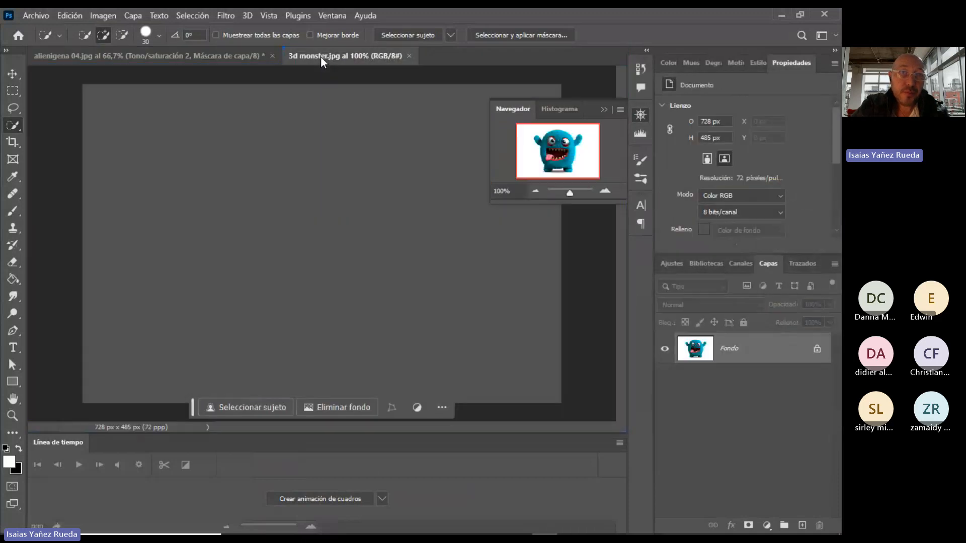
{"action": "left_click", "coordinate": [194, 57]}
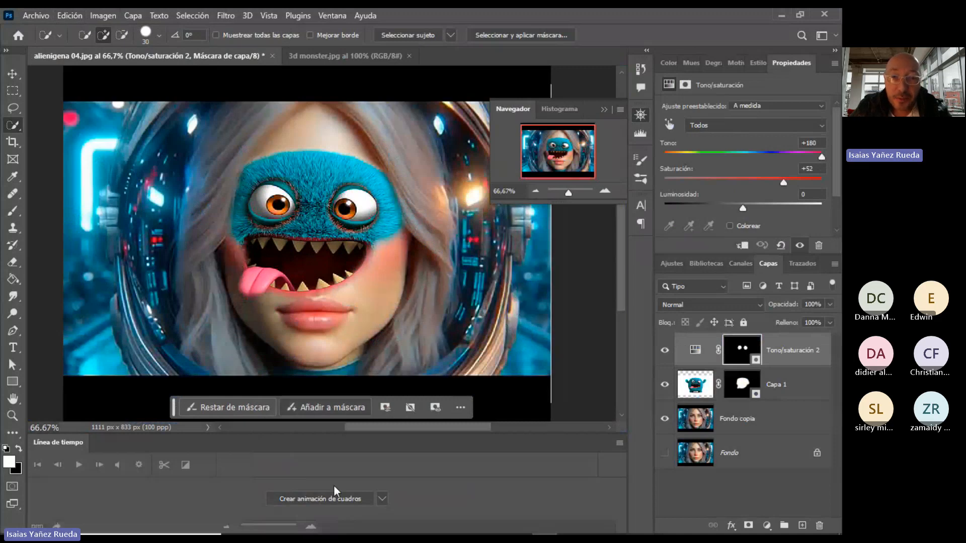
Switch to File Explorer and place 3d monster 2.jpg from the Trabajos PHOTOSHOP folder into the alienigena 04.jpg document.
{"action": "mouse_move", "coordinate": [299, 530]}
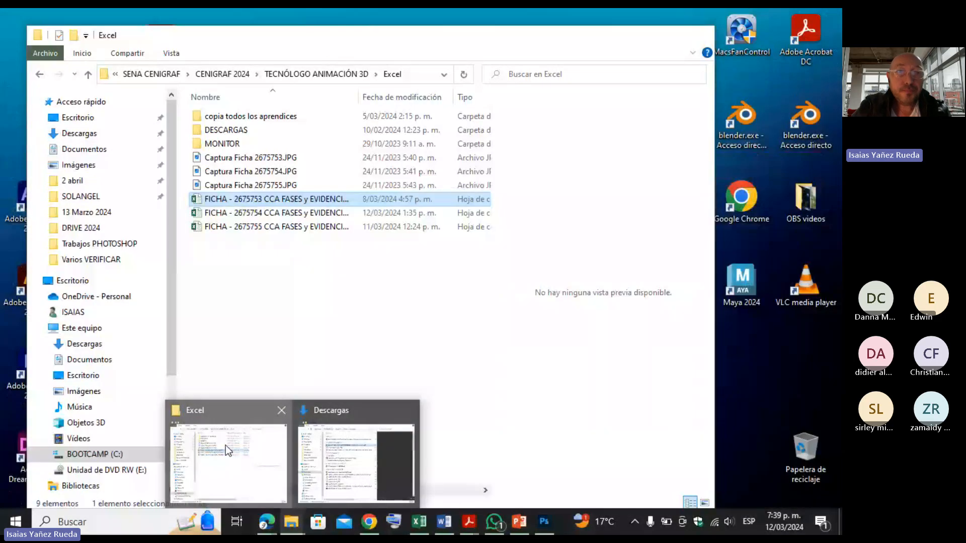
{"action": "left_click", "coordinate": [225, 445]}
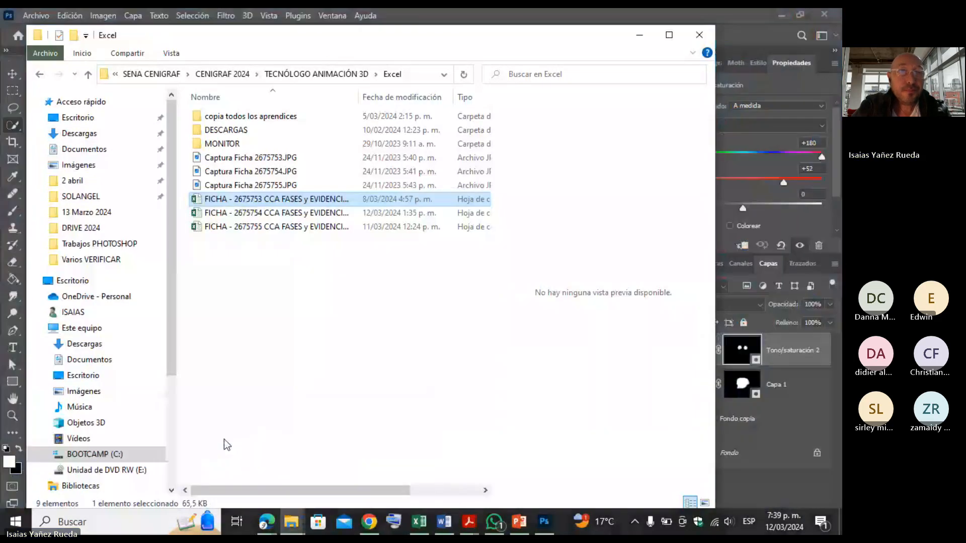
{"action": "left_click", "coordinate": [113, 244]}
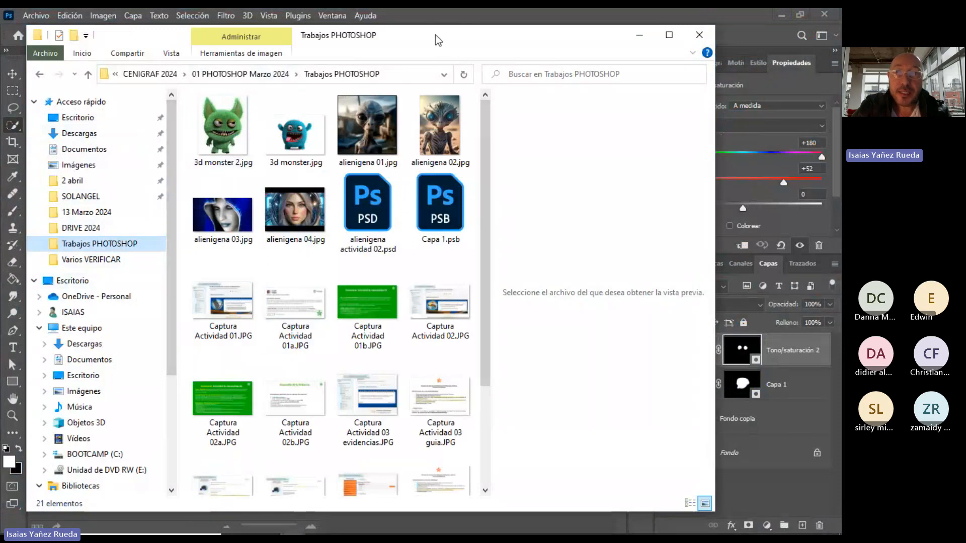
{"action": "left_click_drag", "start_coordinate": [436, 35], "coordinate": [702, 308]}
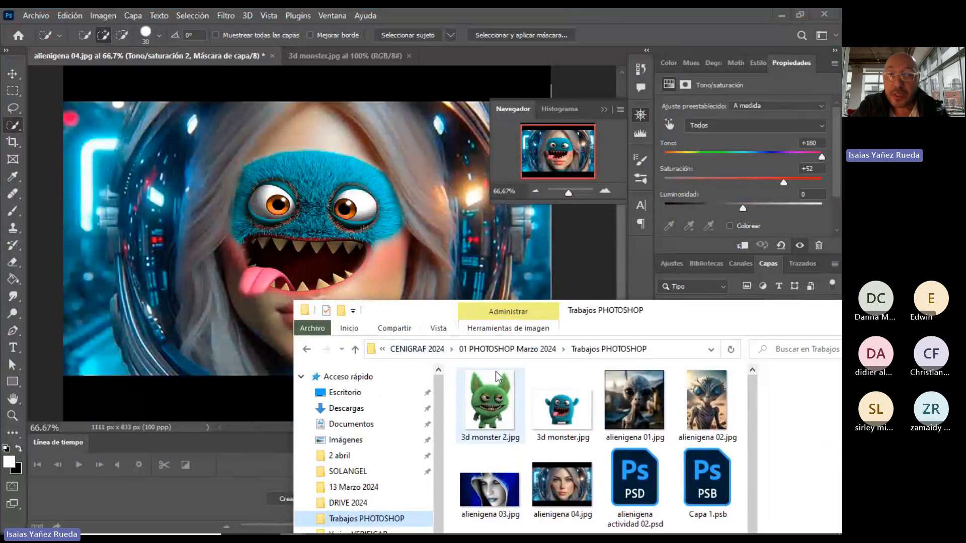
{"action": "left_click_drag", "start_coordinate": [500, 414], "coordinate": [312, 205]}
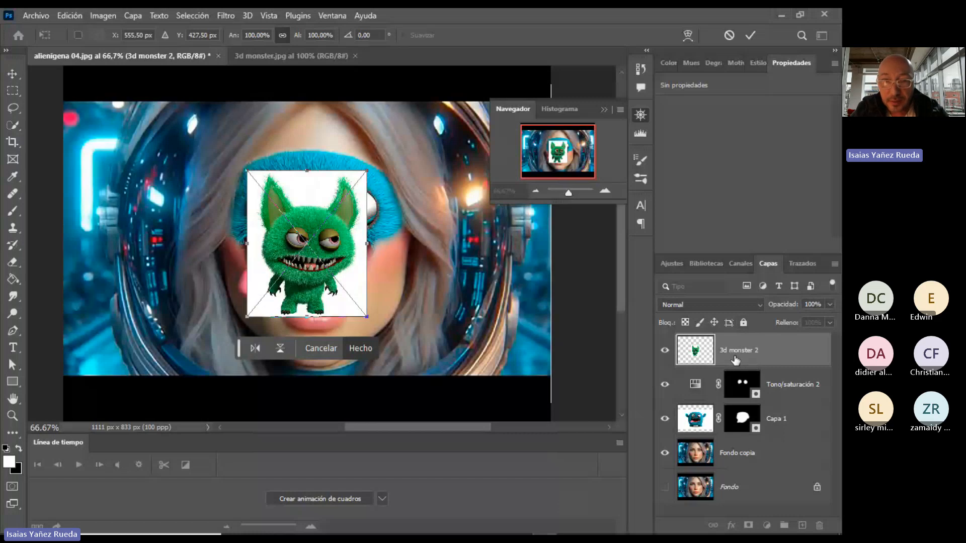
{"action": "left_click", "coordinate": [370, 352]}
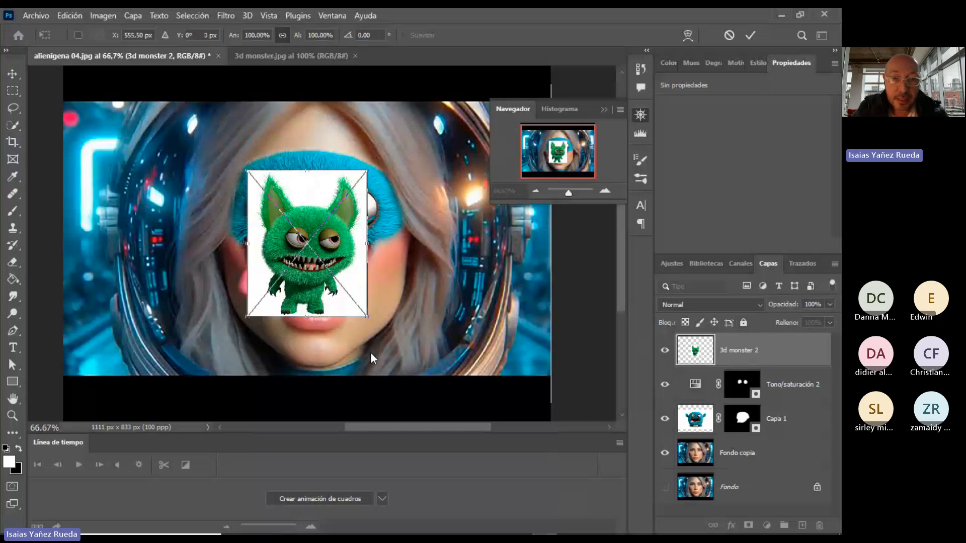
Rasterize the 3d monster 2 smart object layer.
{"action": "key", "text": "w"}
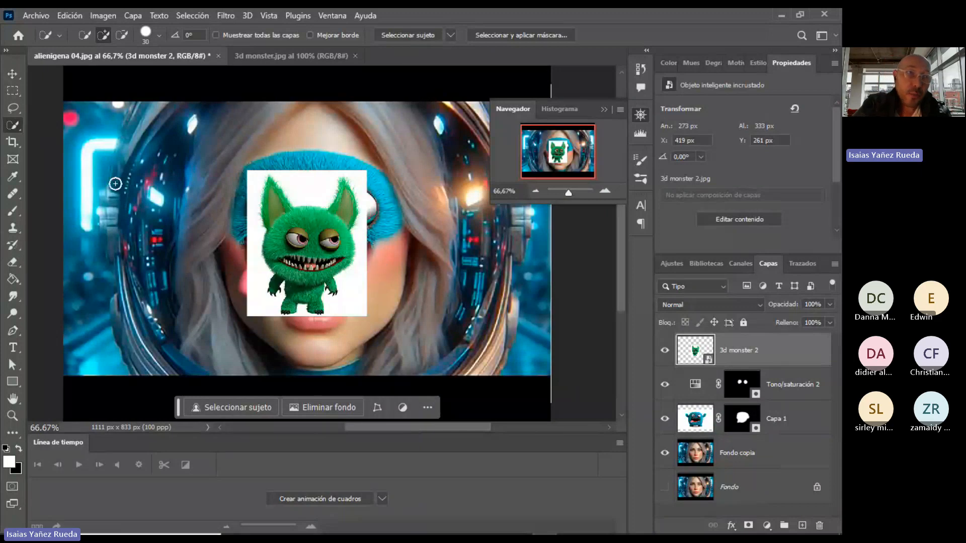
{"action": "right_click", "coordinate": [744, 348]}
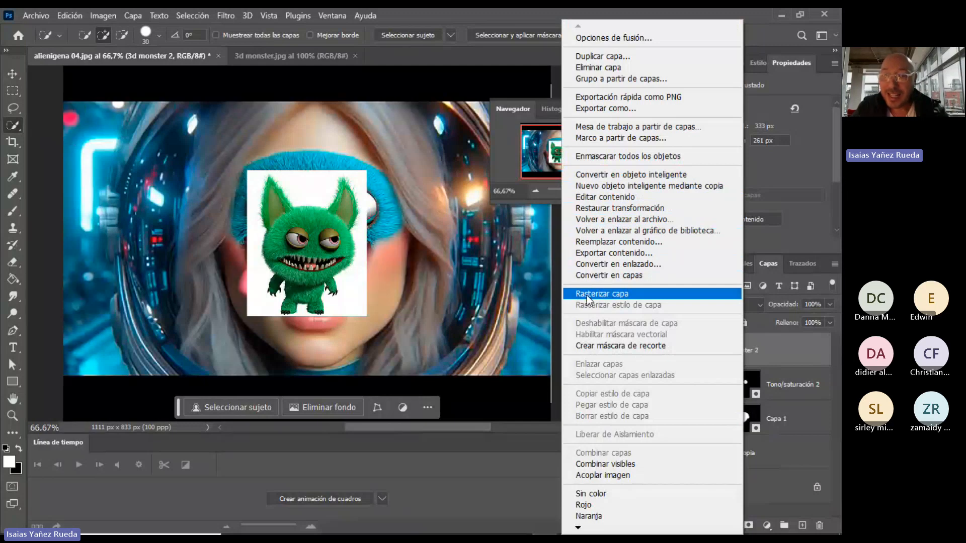
{"action": "left_click", "coordinate": [619, 294]}
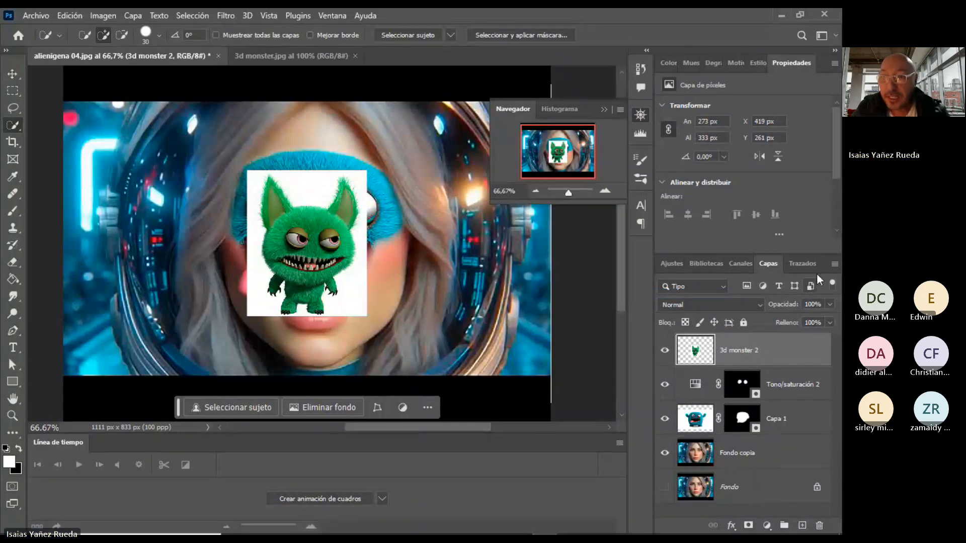
{"action": "left_click", "coordinate": [835, 265]}
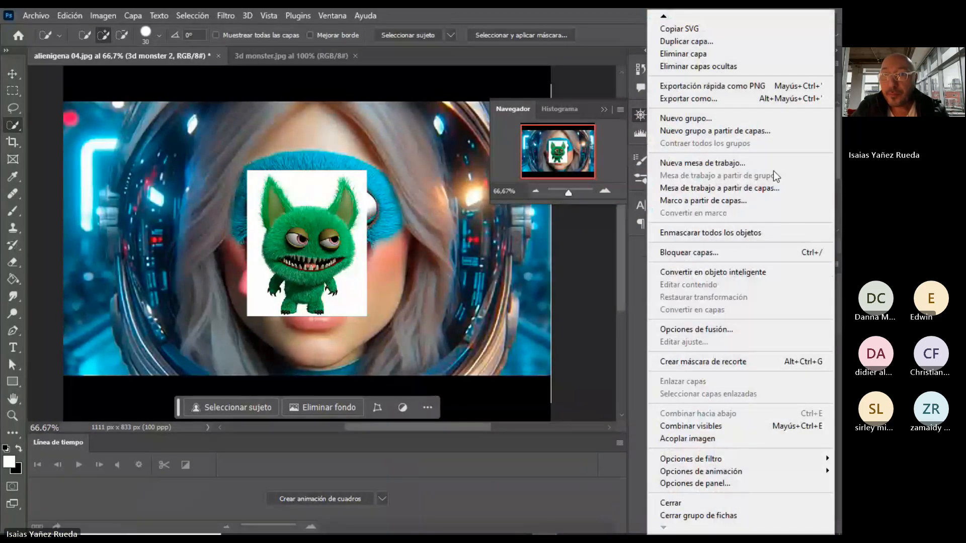
Duplicate the rasterized 3d monster 2 layer and hide the original, leaving only the copy visible.
{"action": "left_click", "coordinate": [702, 39]}
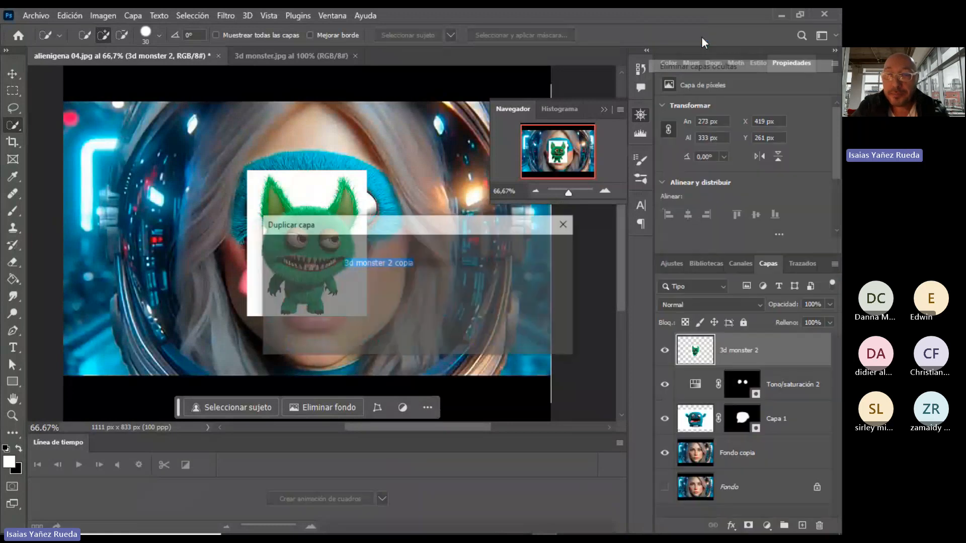
{"action": "left_click", "coordinate": [551, 249]}
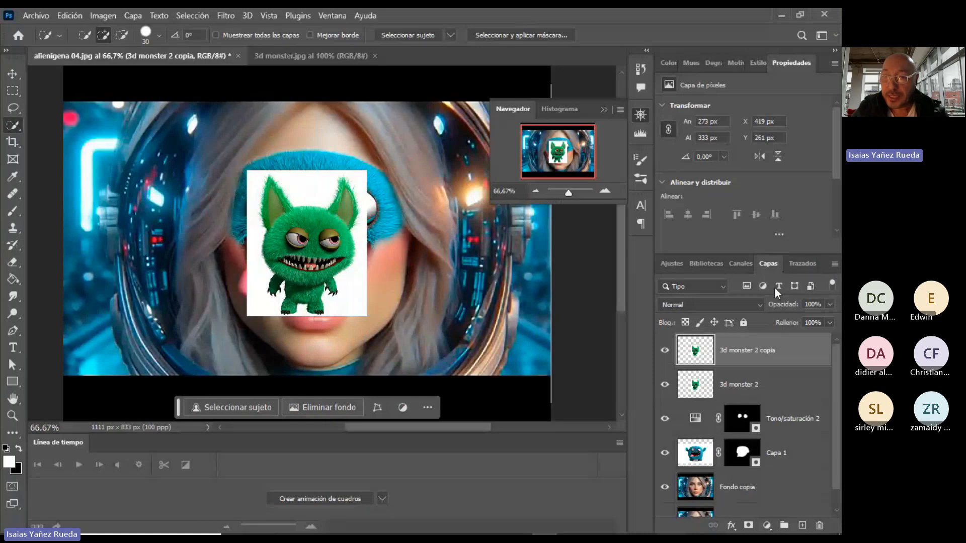
{"action": "left_click", "coordinate": [665, 384]}
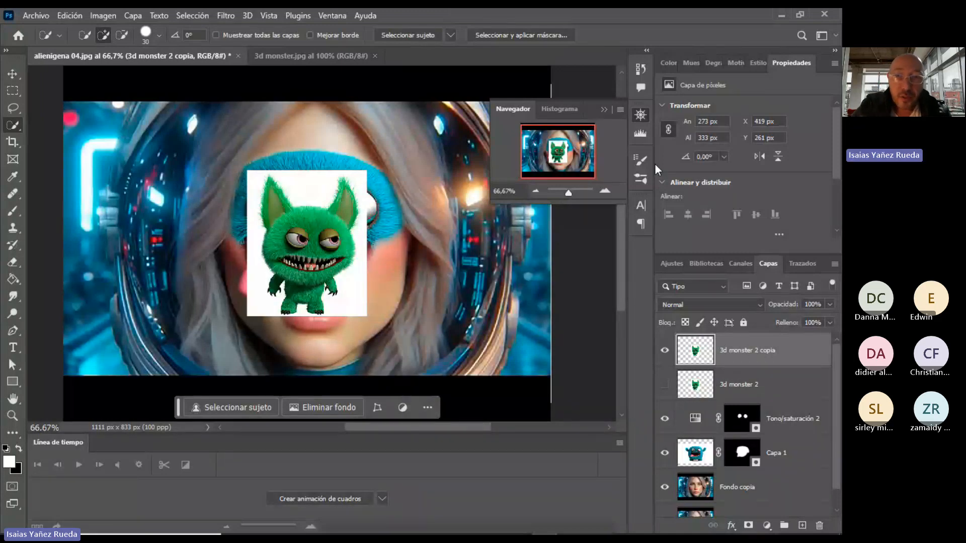
Scale the 3d monster 2 copia layer down proportionally to about 17 × 20 px beside the corner of the woman's lips.
{"action": "left_click", "coordinate": [605, 191]}
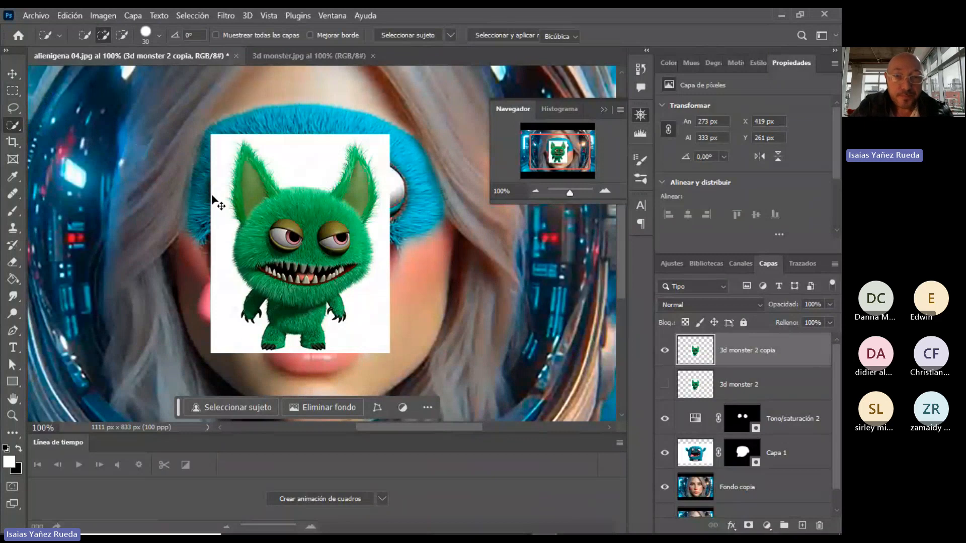
{"action": "key", "text": "ctrl+t"}
{"action": "left_click_drag", "start_coordinate": [211, 135], "coordinate": [350, 330]}
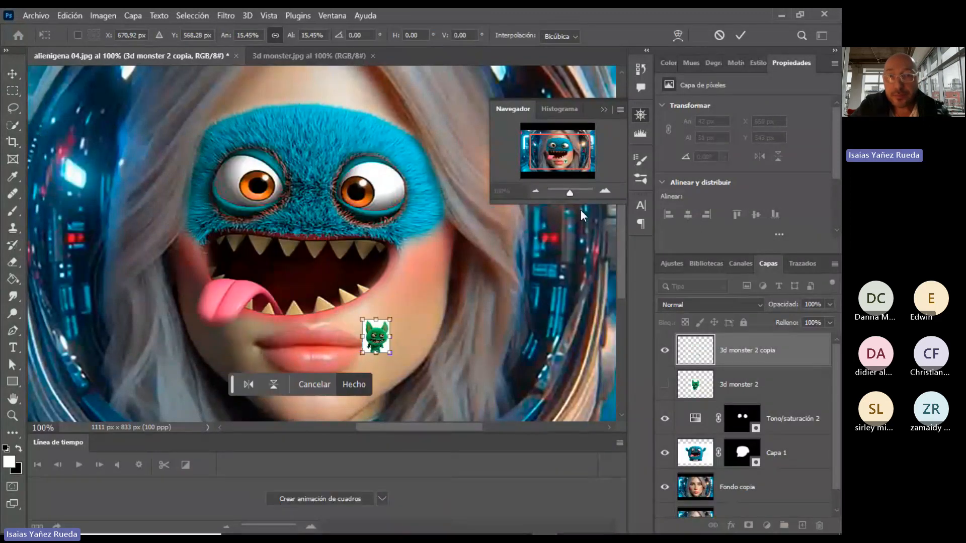
{"action": "left_click", "coordinate": [606, 191]}
{"action": "left_click_drag", "start_coordinate": [557, 158], "coordinate": [564, 171]}
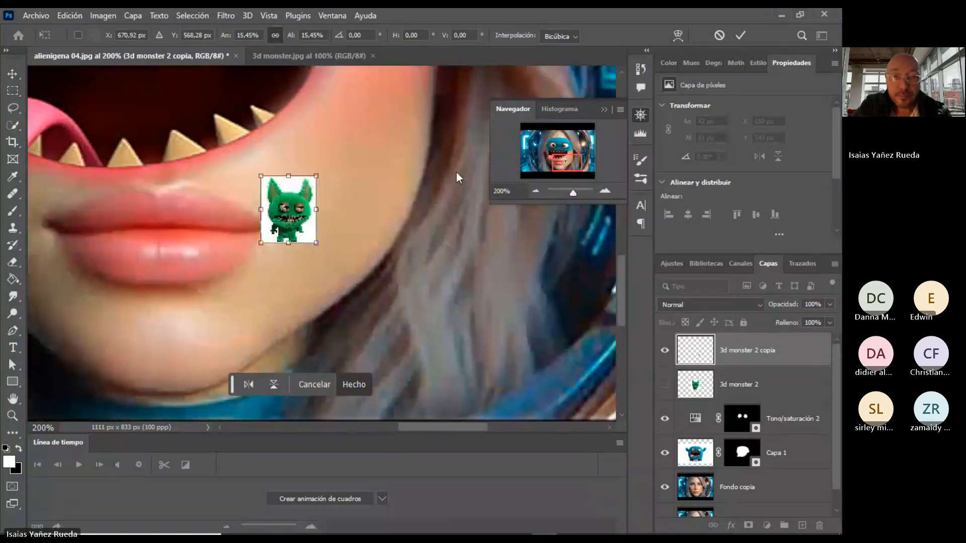
{"action": "left_click_drag", "start_coordinate": [258, 175], "coordinate": [294, 217]}
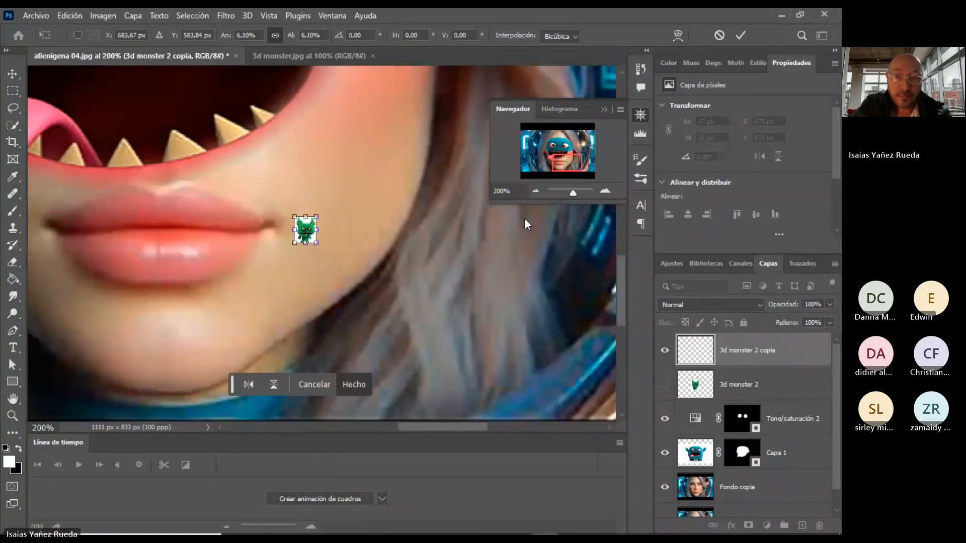
{"action": "left_click", "coordinate": [606, 191]}
{"action": "left_click", "coordinate": [605, 191]}
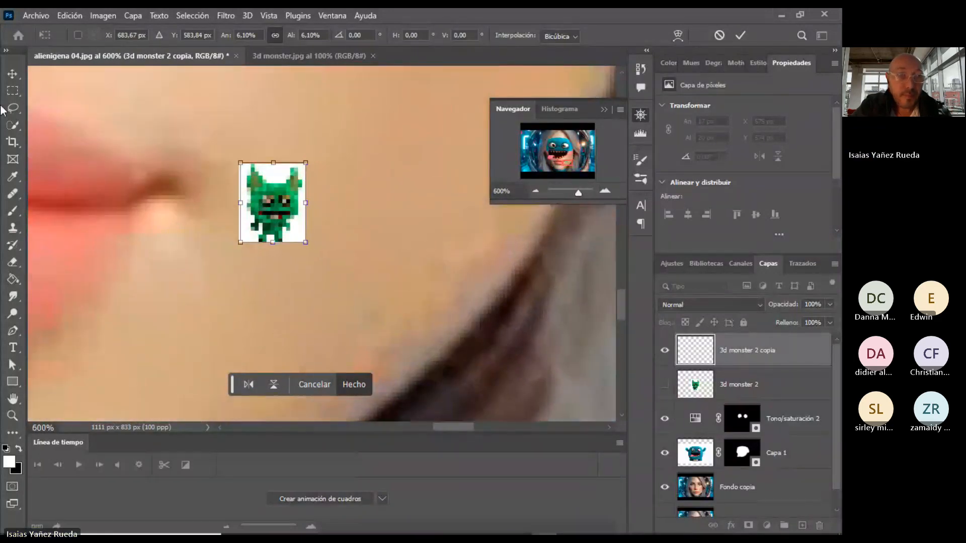
{"action": "key", "text": "Return"}
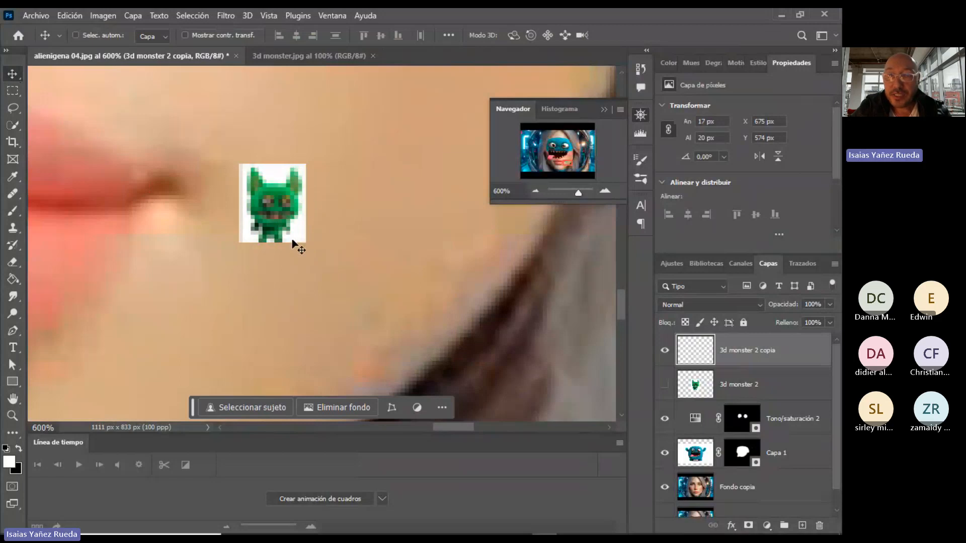
Enlarge the tiny rasterized copy of the green monster proportionally to about 190 × 224 px.
{"action": "left_click", "coordinate": [605, 191]}
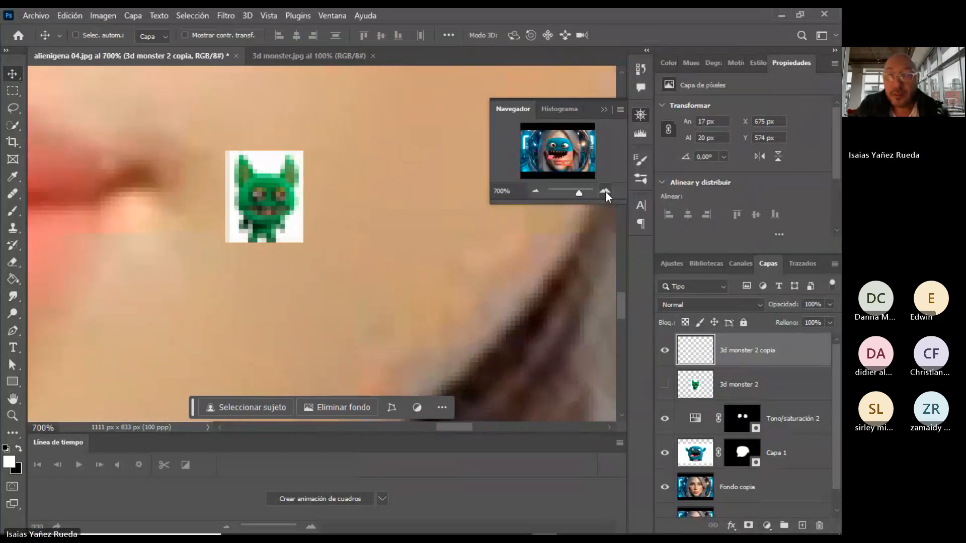
{"action": "left_click", "coordinate": [535, 191]}
{"action": "left_click", "coordinate": [534, 191]}
{"action": "left_click", "coordinate": [534, 191]}
{"action": "left_click", "coordinate": [534, 191]}
{"action": "left_click", "coordinate": [534, 191]}
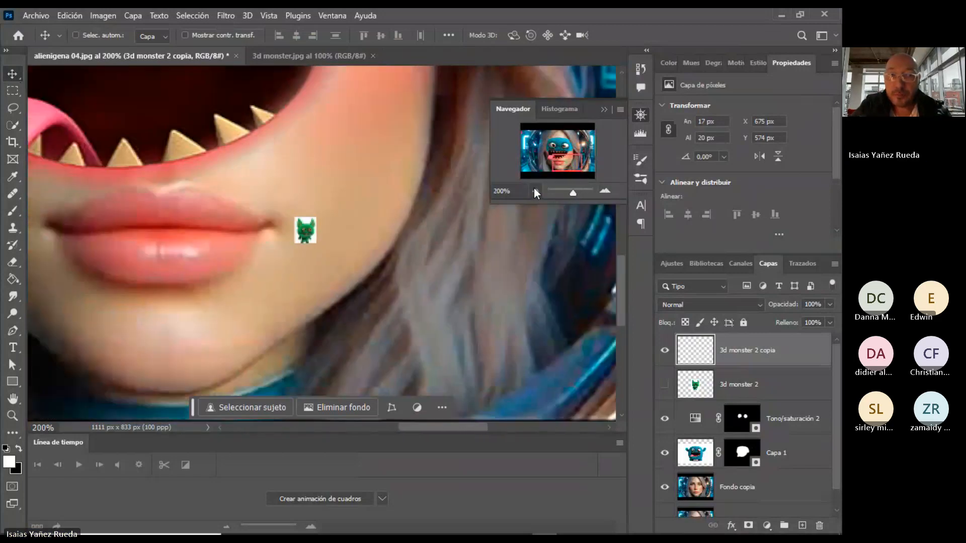
{"action": "left_click", "coordinate": [534, 191]}
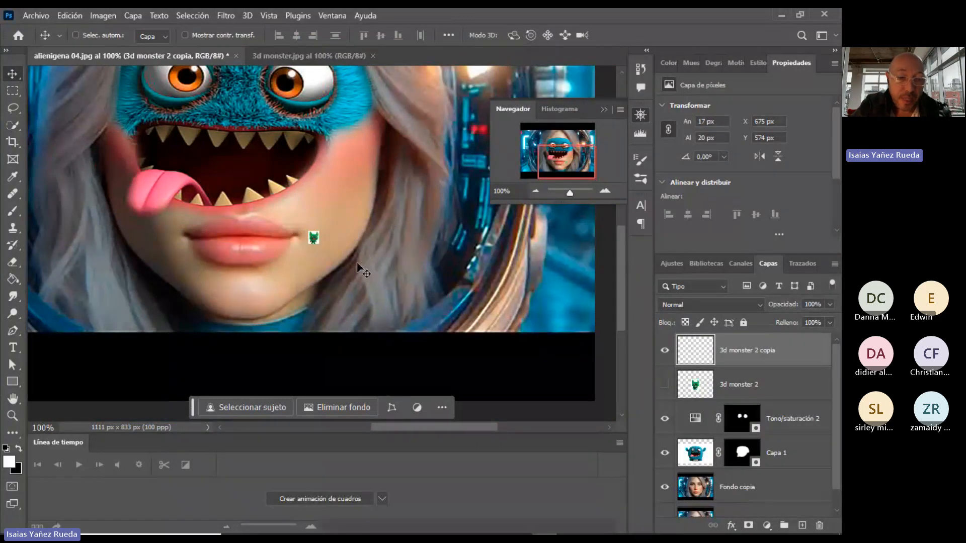
{"action": "key", "text": "ctrl+t"}
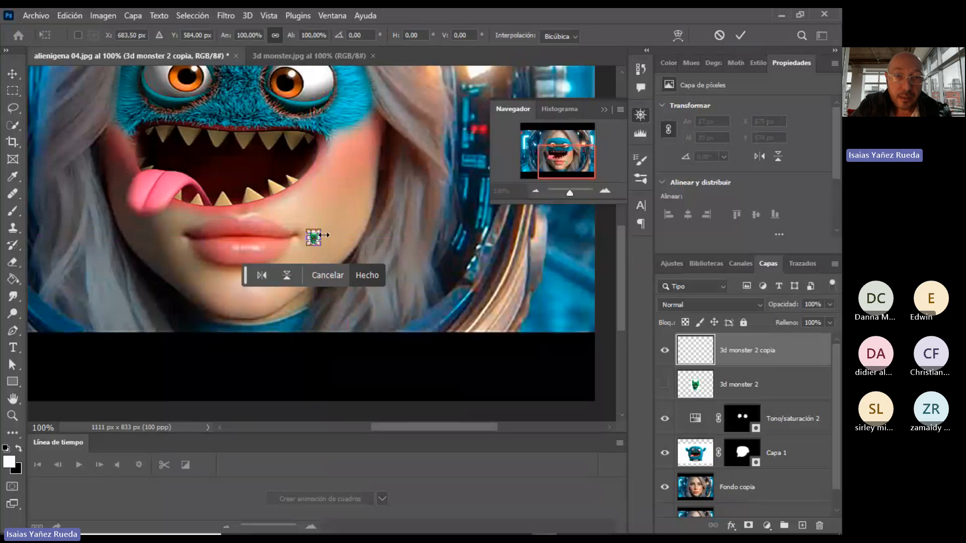
{"action": "left_click_drag", "start_coordinate": [321, 231], "coordinate": [433, 97]}
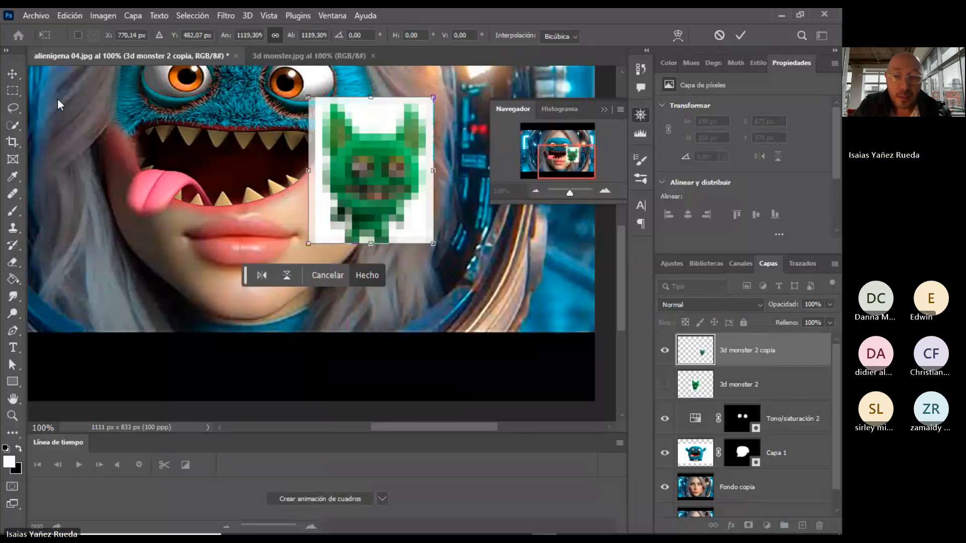
{"action": "key", "text": "Return"}
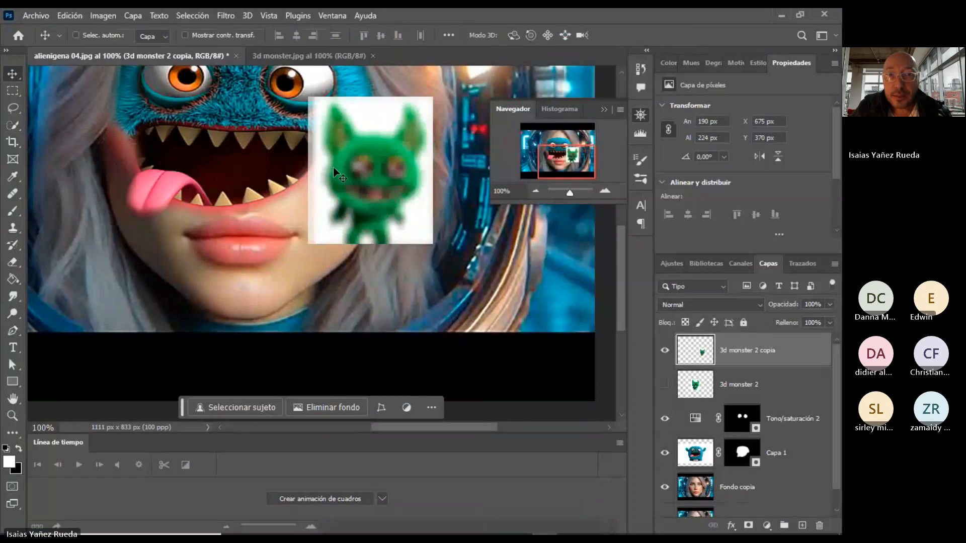
Delete the 3d monster 2 copia layer and make the original 3d monster 2 layer visible.
{"action": "left_click", "coordinate": [818, 525]}
{"action": "left_click", "coordinate": [386, 215]}
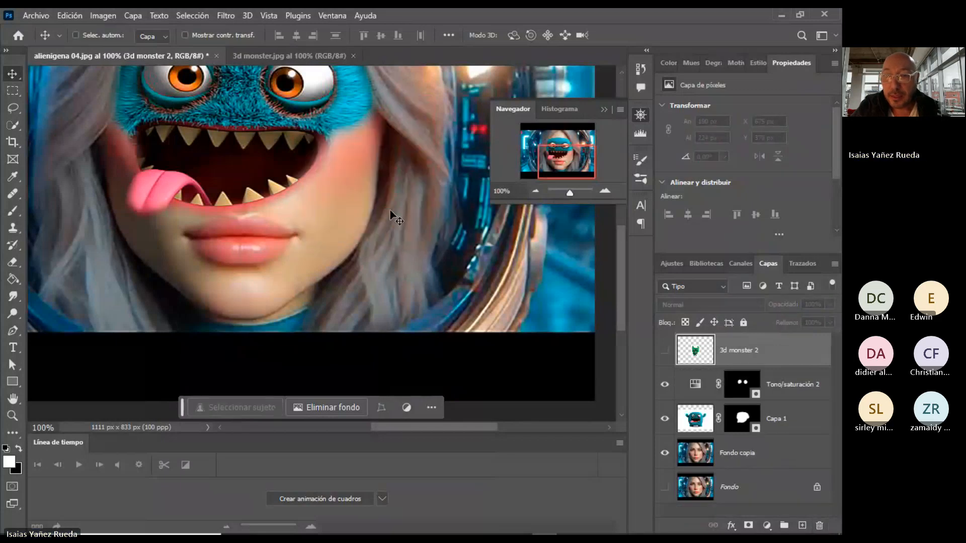
{"action": "left_click", "coordinate": [664, 350]}
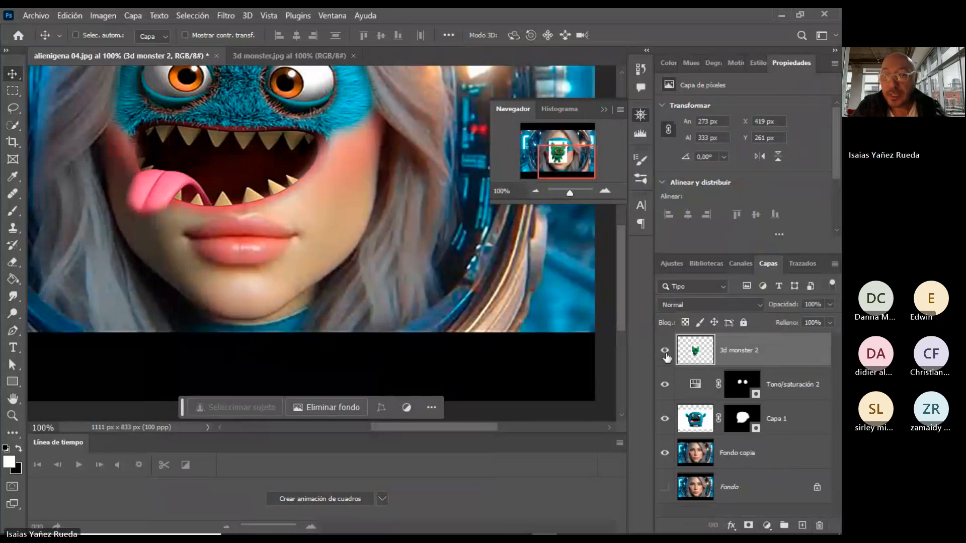
Convert the 3d monster 2 layer into a smart object.
{"action": "left_click_drag", "start_coordinate": [570, 167], "coordinate": [567, 159]}
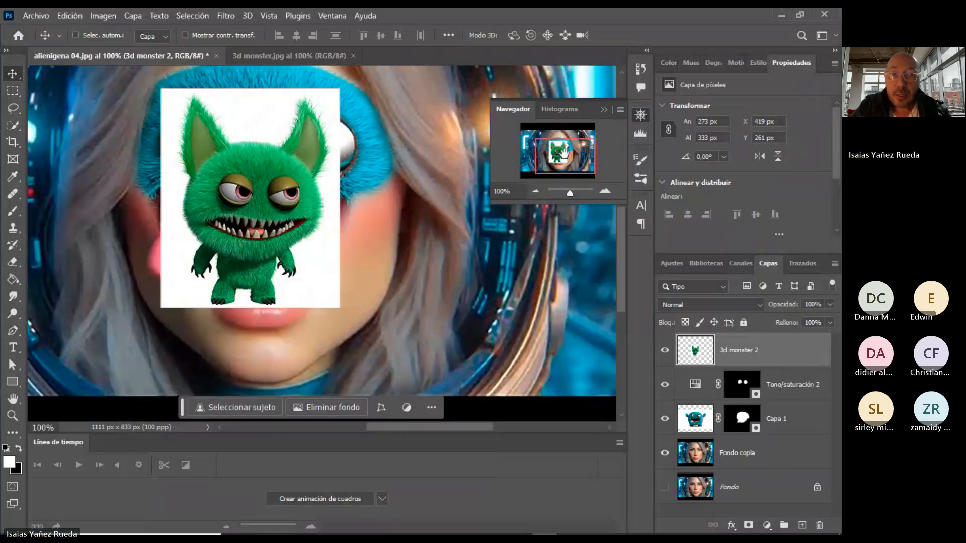
{"action": "right_click", "coordinate": [729, 352]}
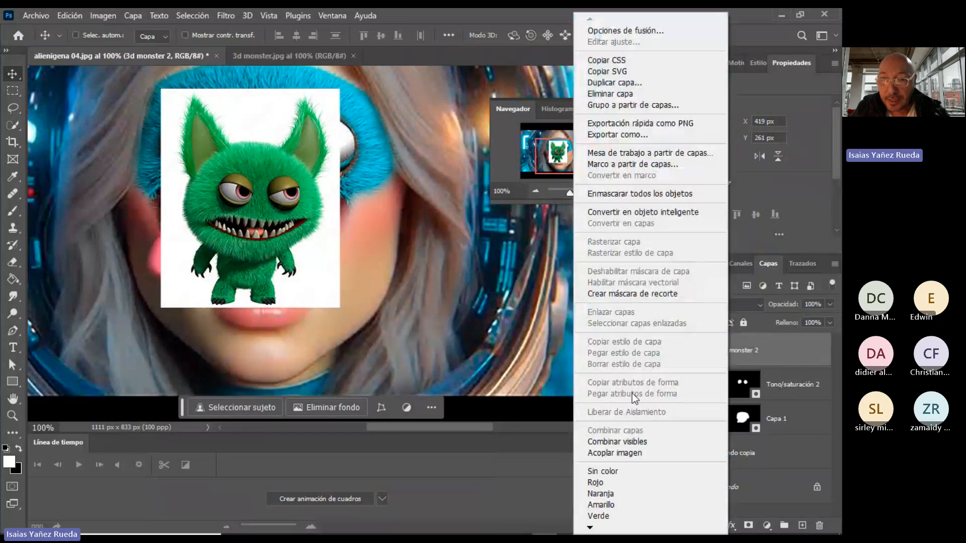
{"action": "left_click", "coordinate": [633, 213]}
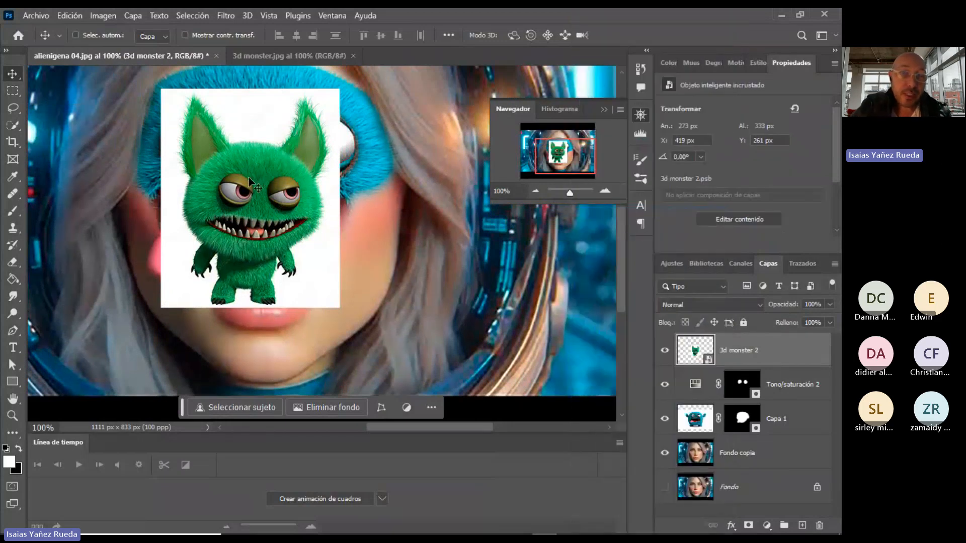
Scale the 3d monster 2 smart object down proportionally to about 15% beside the corner of the woman's lips.
{"action": "key", "text": "ctrl+t"}
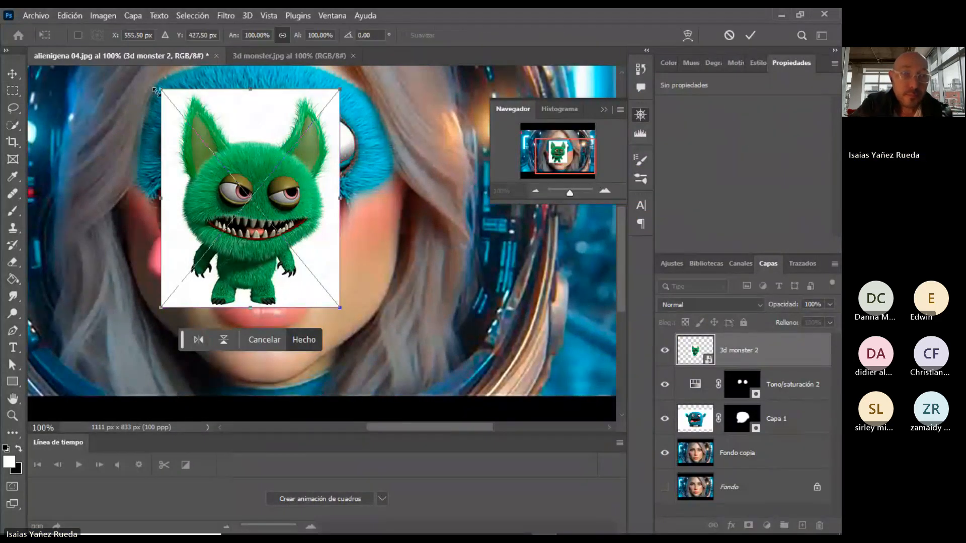
{"action": "left_click_drag", "start_coordinate": [156, 91], "coordinate": [303, 286]}
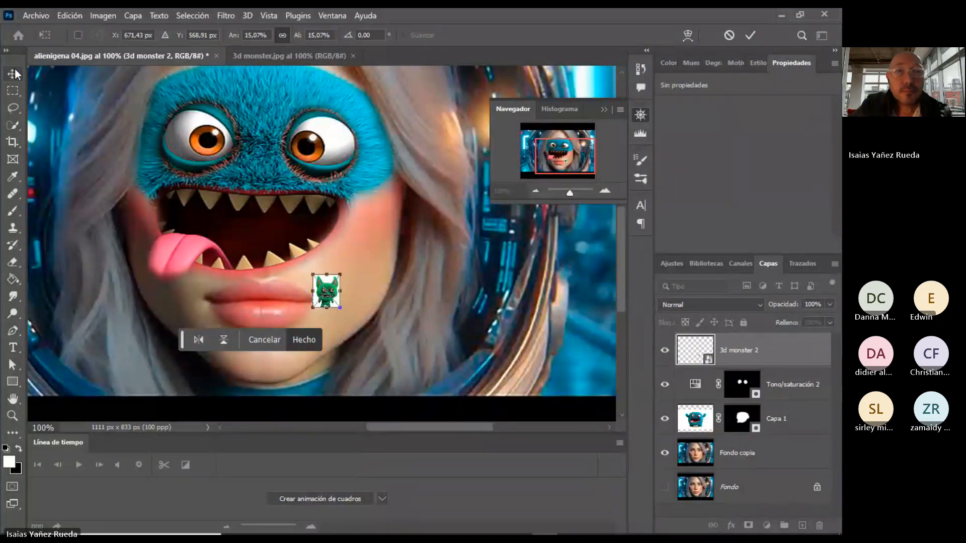
{"action": "key", "text": "Return"}
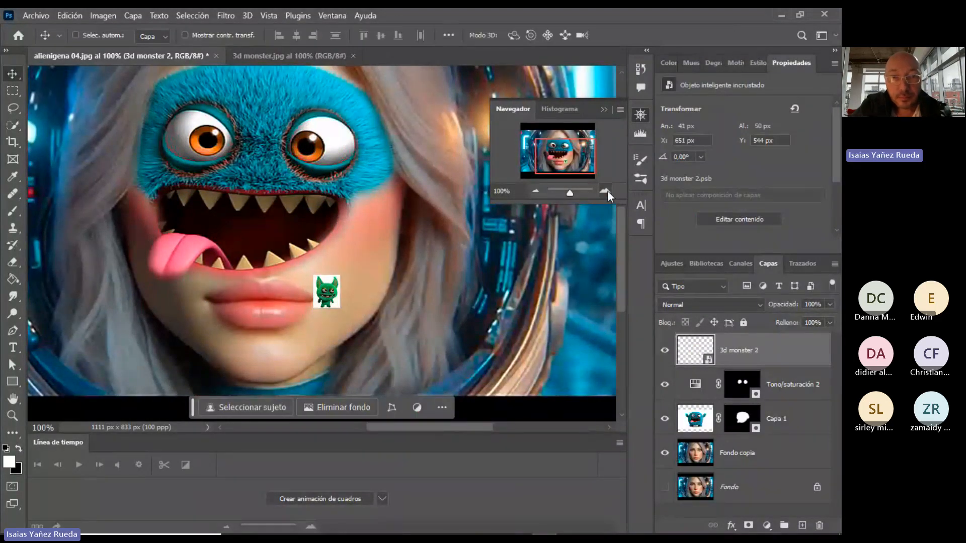
Examine the image quality of the reduced 3d monster 2 smart object up close and within the whole composition.
{"action": "left_click", "coordinate": [605, 190]}
{"action": "left_click", "coordinate": [606, 191]}
{"action": "left_click", "coordinate": [606, 191]}
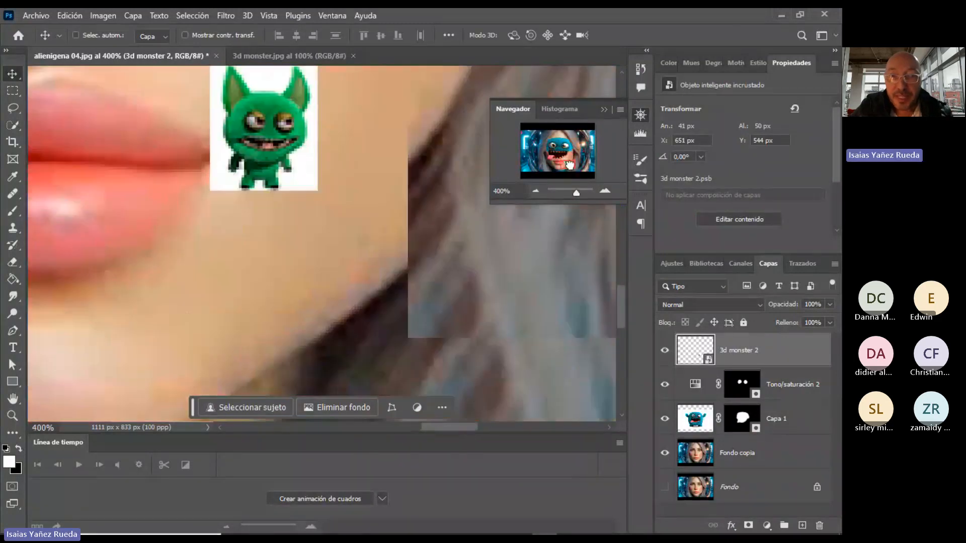
{"action": "left_click_drag", "start_coordinate": [565, 157], "coordinate": [565, 159]}
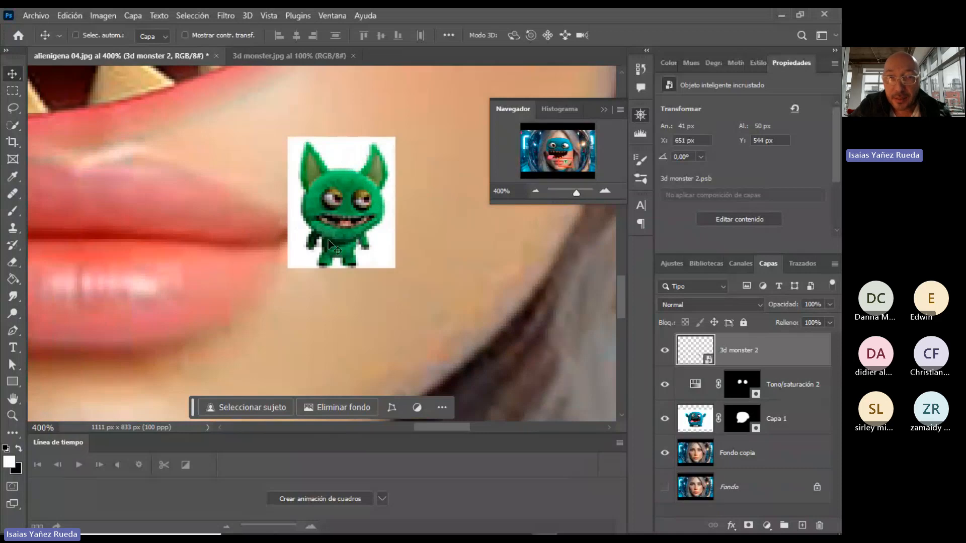
{"action": "left_click", "coordinate": [535, 191]}
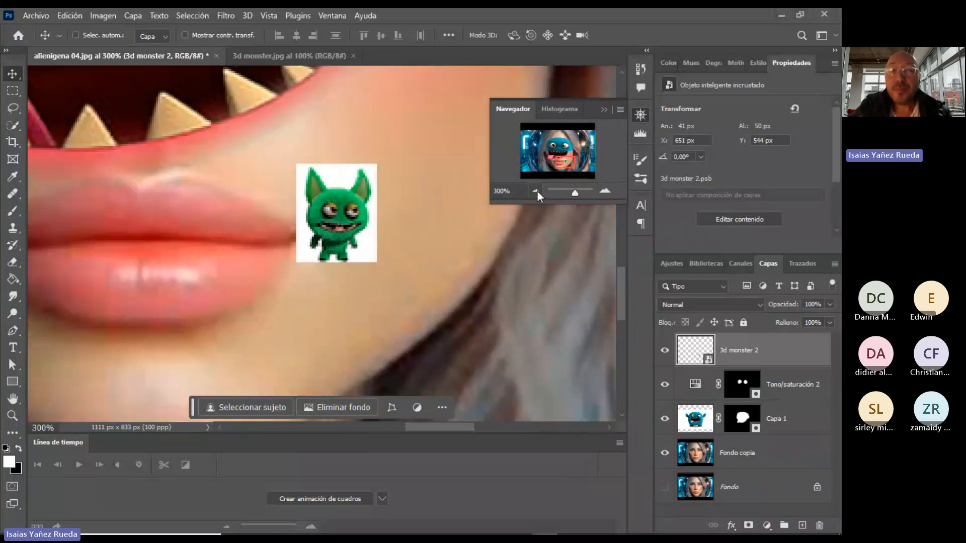
{"action": "left_click", "coordinate": [535, 191]}
{"action": "left_click", "coordinate": [535, 191]}
{"action": "left_click", "coordinate": [535, 190]}
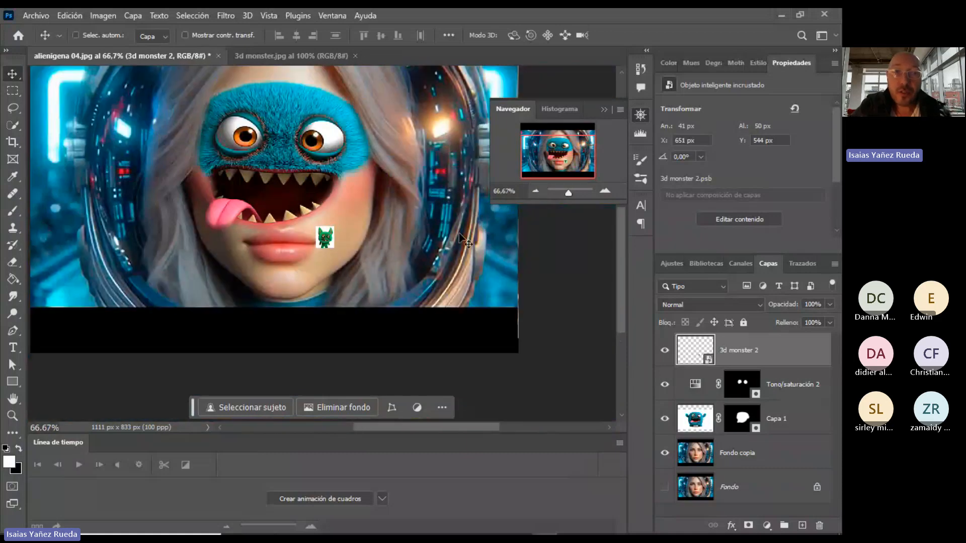
{"action": "left_click_drag", "start_coordinate": [557, 152], "coordinate": [557, 143]}
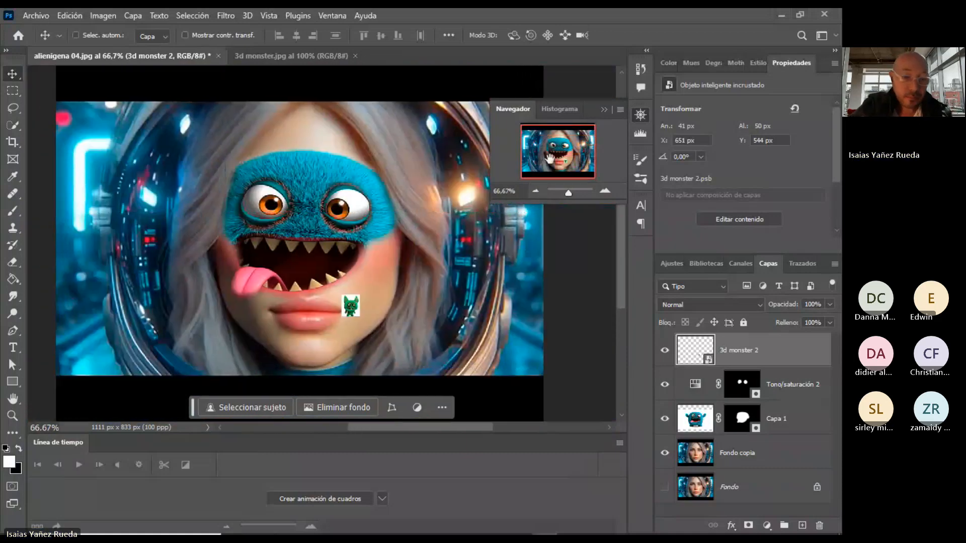
Enlarge the 3d monster 2 smart object proportionally to about 332 × 405 px over the face and helmet.
{"action": "key", "text": "ctrl"}
{"action": "key", "text": "ctrl+t"}
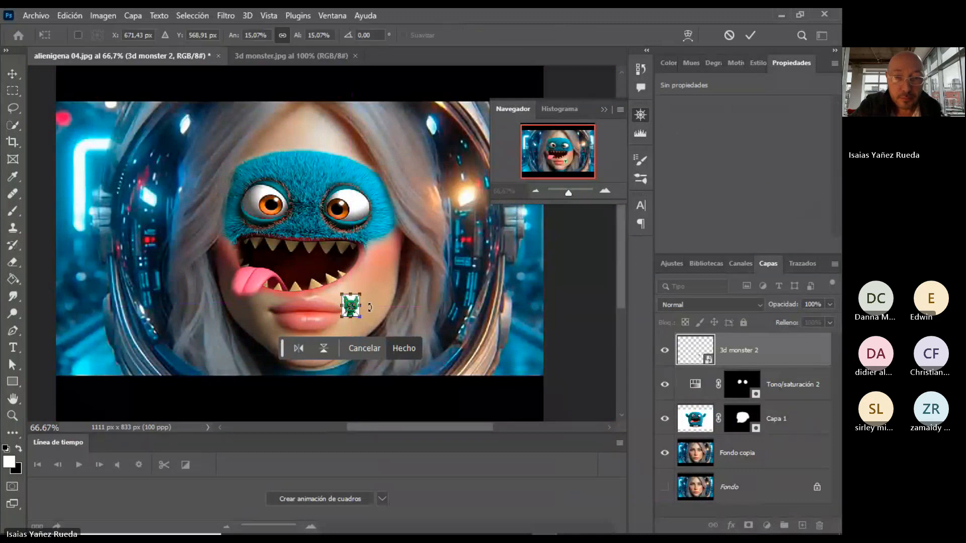
{"action": "left_click_drag", "start_coordinate": [360, 291], "coordinate": [486, 140]}
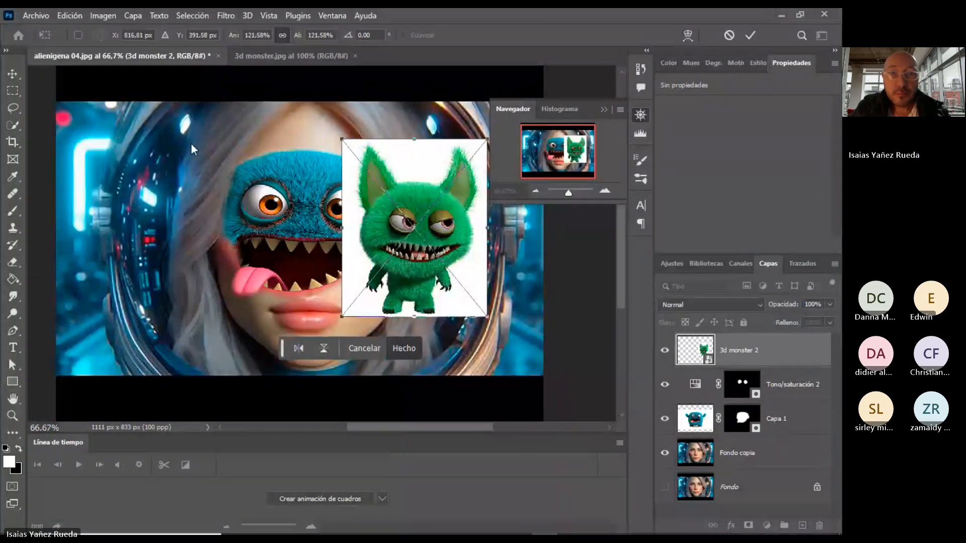
{"action": "key", "text": "Return"}
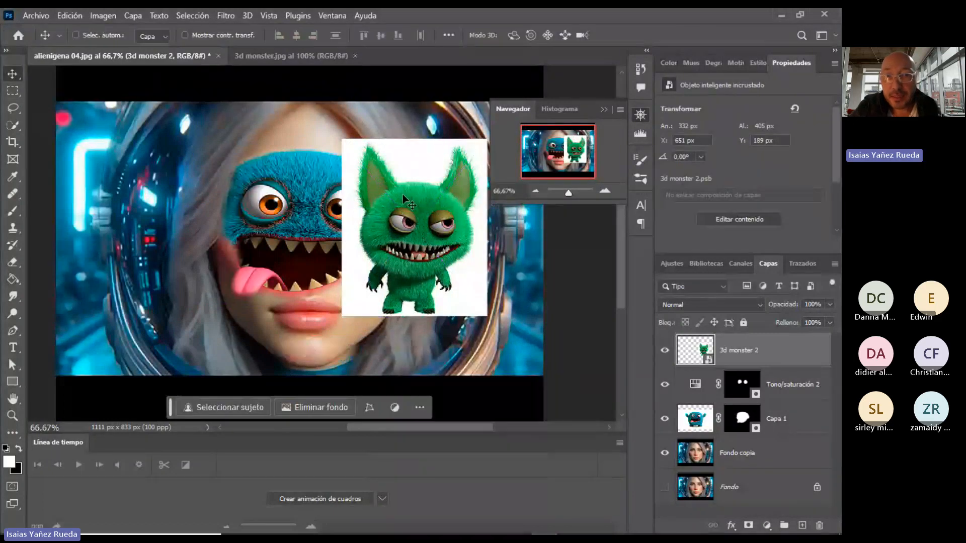
{"action": "left_click", "coordinate": [605, 191]}
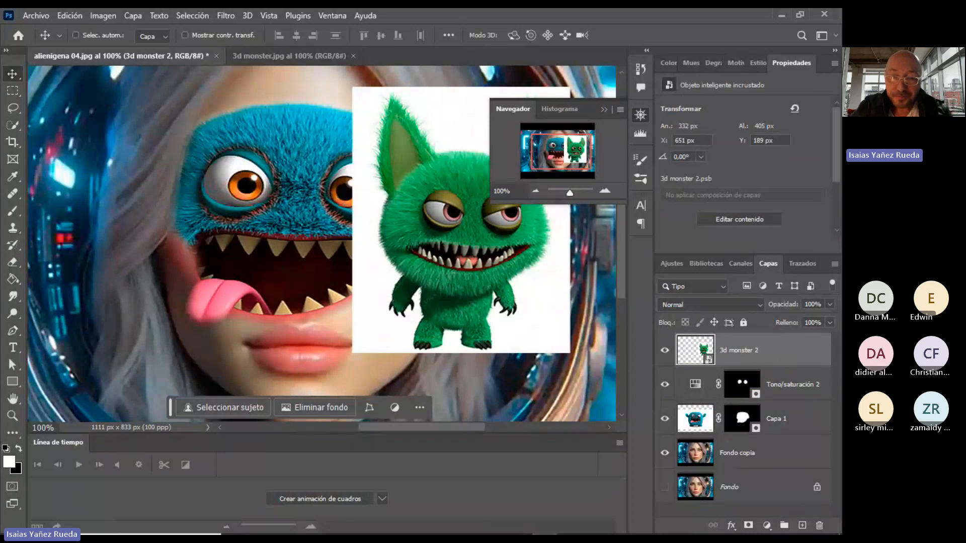
Switch to PowerPoint to view the Actividad de Aprendizaje 03 evidence slide in the session presentation.
{"action": "mouse_move", "coordinate": [523, 532]}
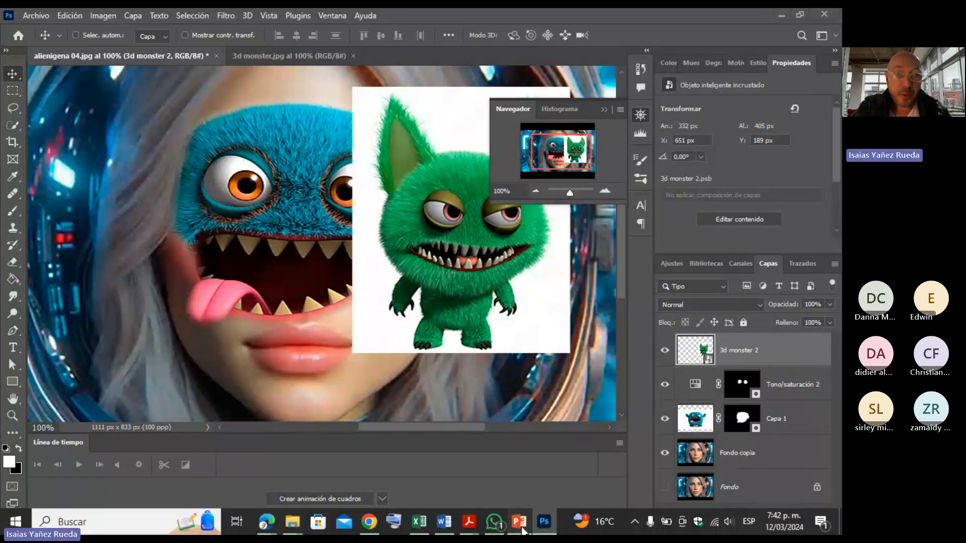
{"action": "left_click", "coordinate": [520, 523]}
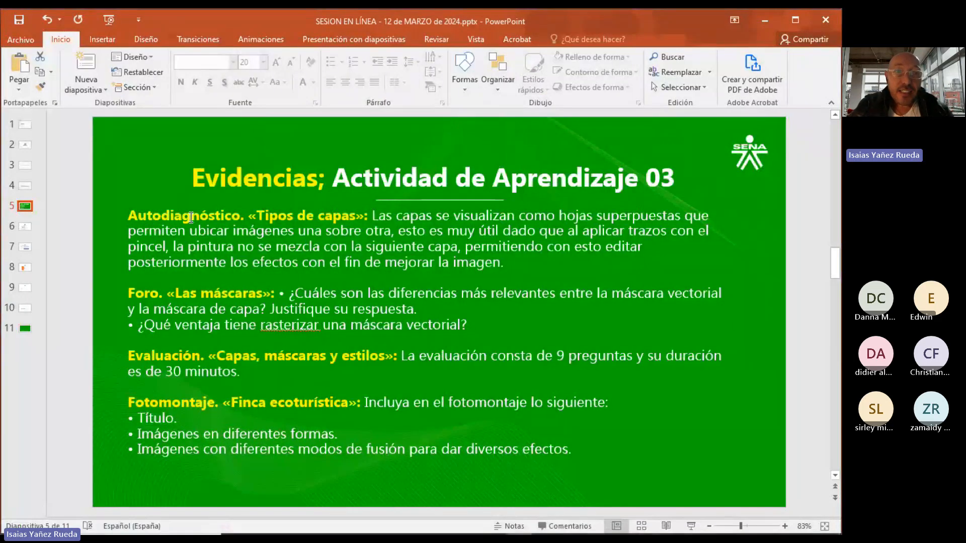